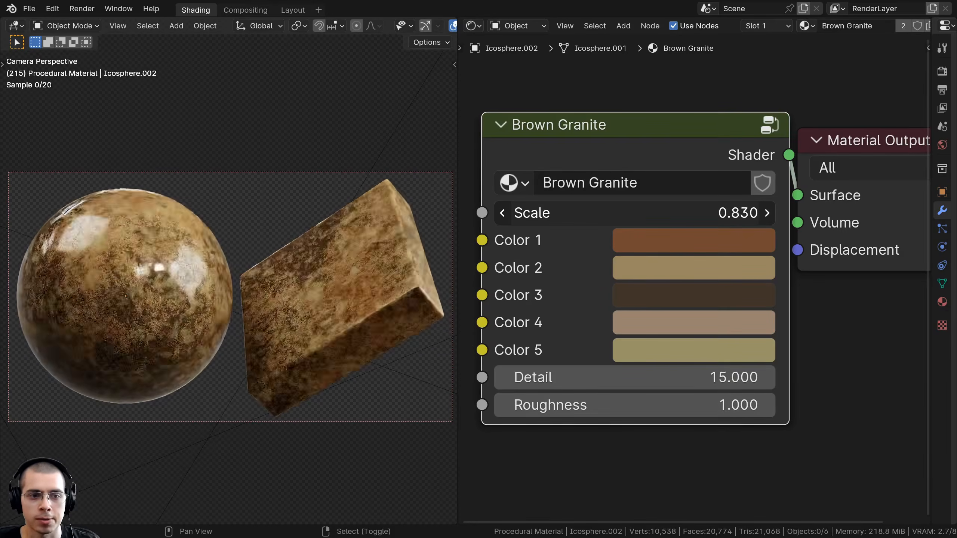
Try out different colors for Color 1 and Color 3 on the Brown Granite node group
click(636, 243)
mouse_move(658, 255)
mouse_down()
mouse_move(676, 257)
mouse_move(573, 278)
mouse_move(599, 321)
mouse_move(733, 229)
mouse_move(662, 333)
mouse_move(534, 188)
mouse_move(636, 128)
mouse_move(573, 55)
mouse_move(565, 170)
mouse_up()
click(651, 301)
right_click(566, 170)
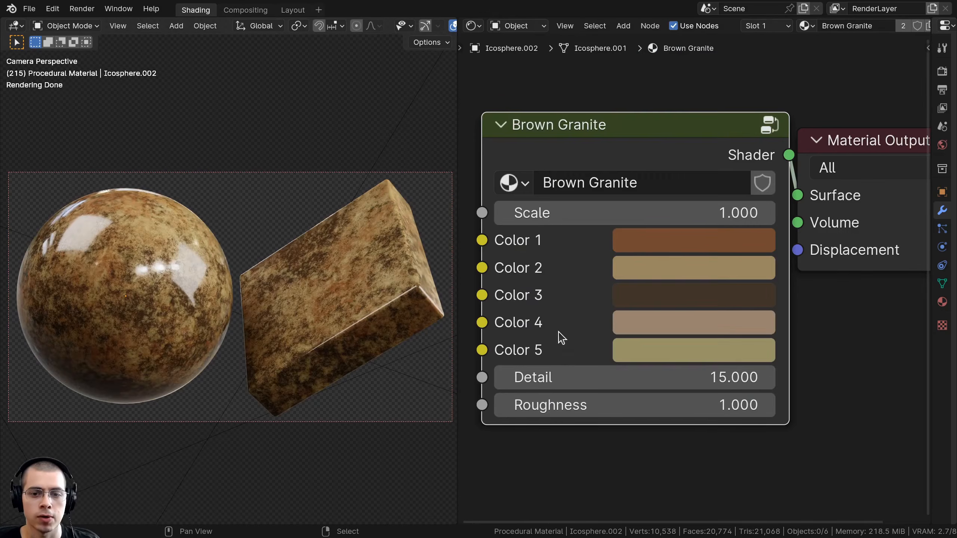
Try lower Detail values and a different Roughness on the Brown Granite node group
scroll(562, 343, down, 1)
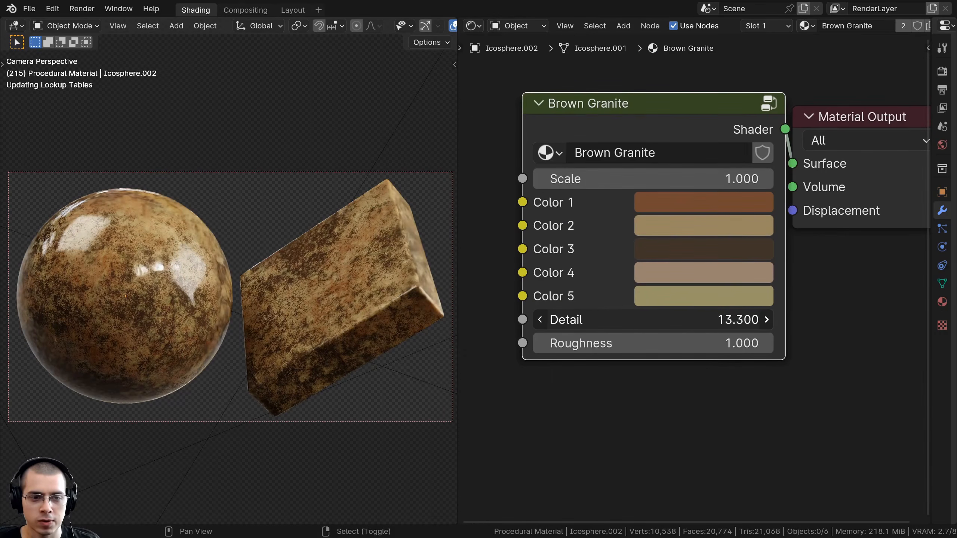
drag(652, 320, 636, 319)
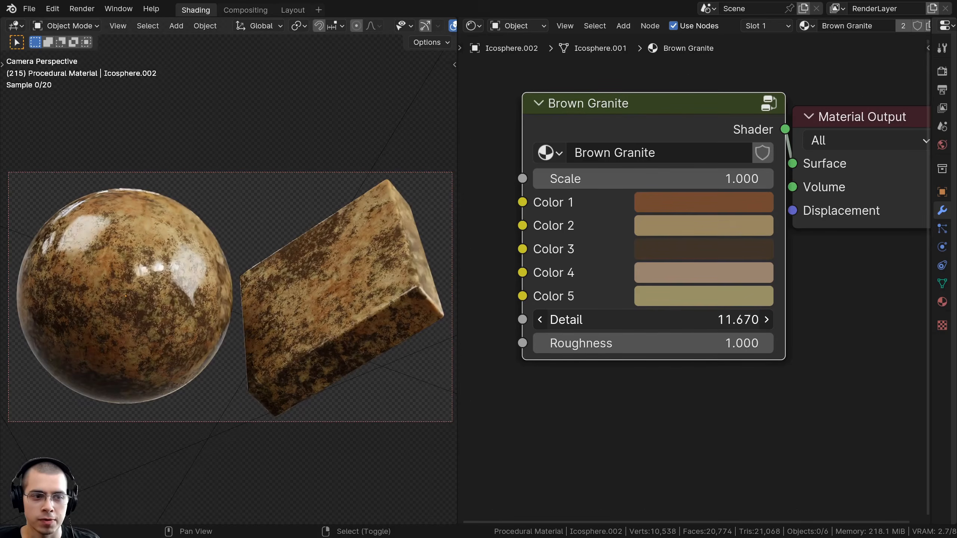
drag(653, 319, 656, 320)
drag(625, 127, 624, 125)
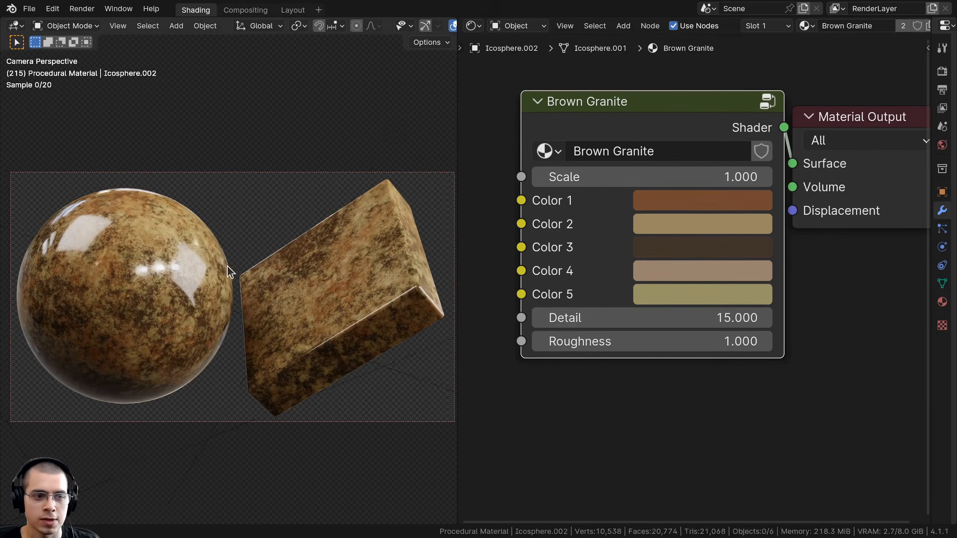
scroll(226, 272, up, 2)
mouse_move(732, 340)
mouse_down()
mouse_move(695, 340)
mouse_move(732, 341)
mouse_move(695, 341)
mouse_move(732, 341)
mouse_move(714, 341)
mouse_up()
key(Home)
middle_drag(370, 252, 395, 276)
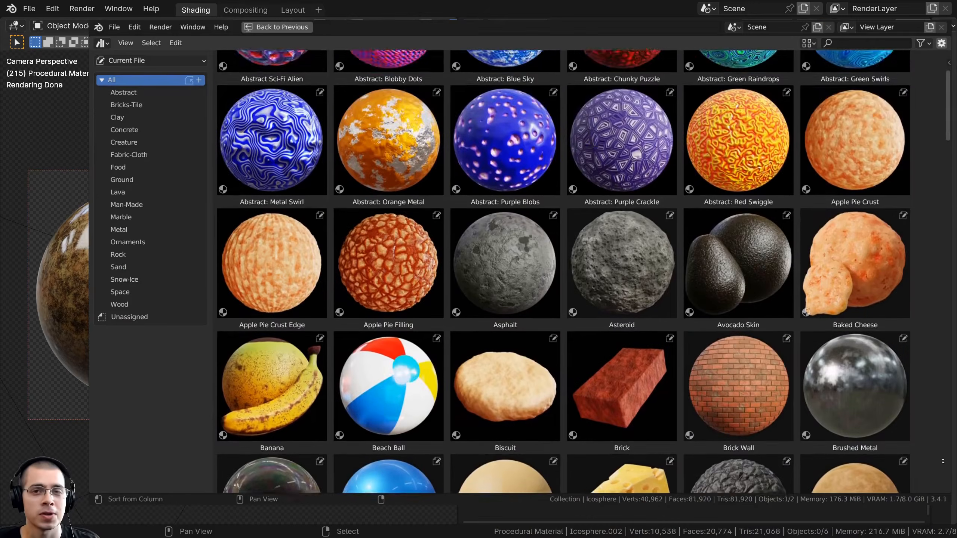
middle_drag(943, 461, 904, 88)
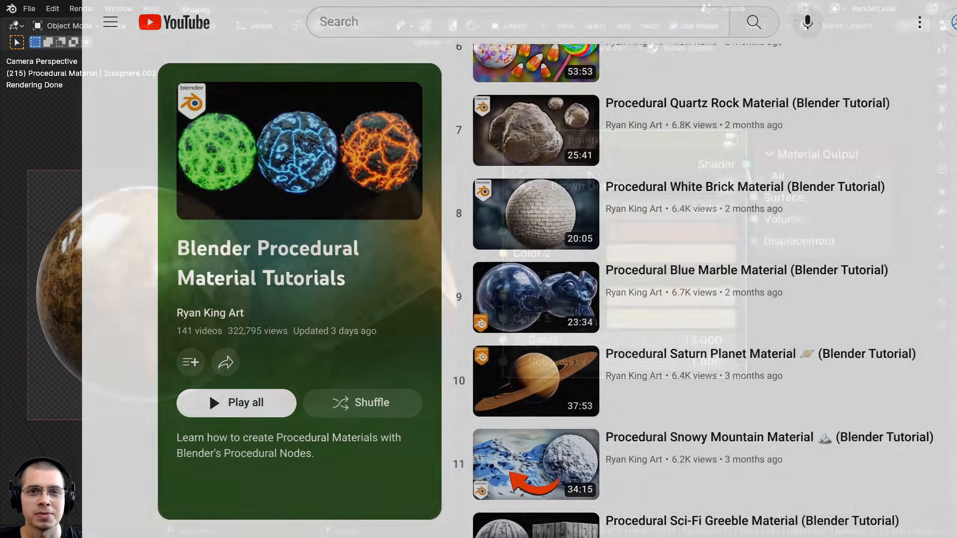
Hide the existing objects and reset the 3D cursor to the world origin
key(h)
key(shift+c)
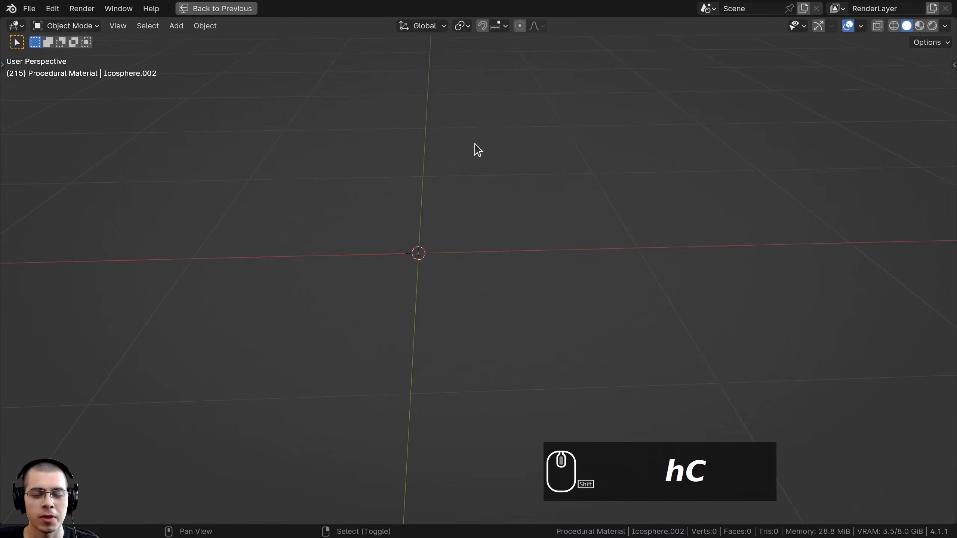
middle_drag(516, 175, 476, 138)
Add an ico sphere at the world origin and set its subdivisions to 6
key(shift+a)
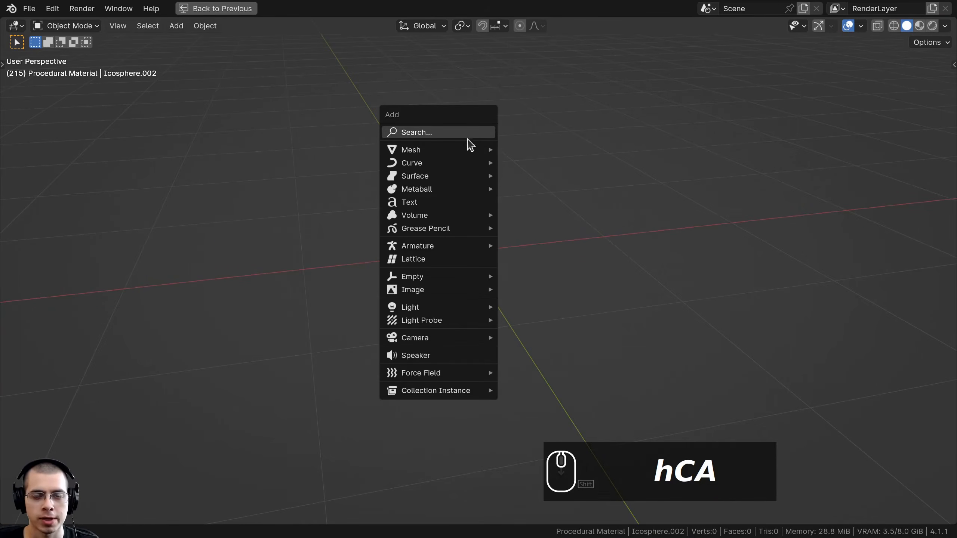
mouse_move(472, 150)
click(538, 201)
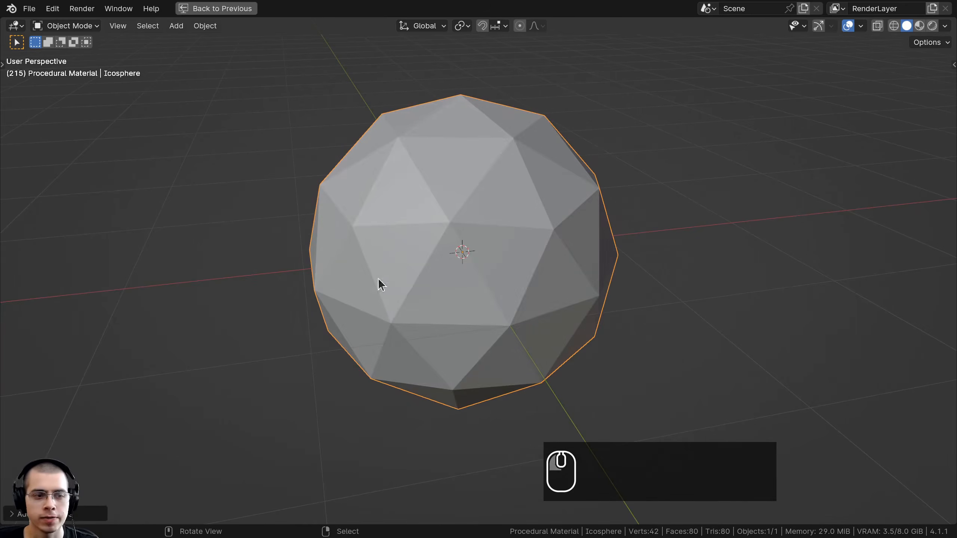
click(25, 514)
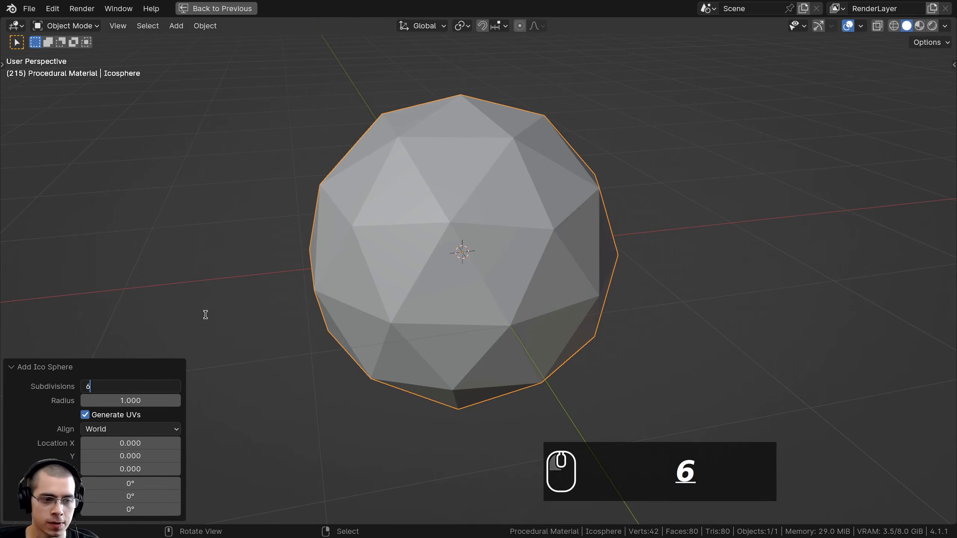
text(6)
key(Return)
click(25, 368)
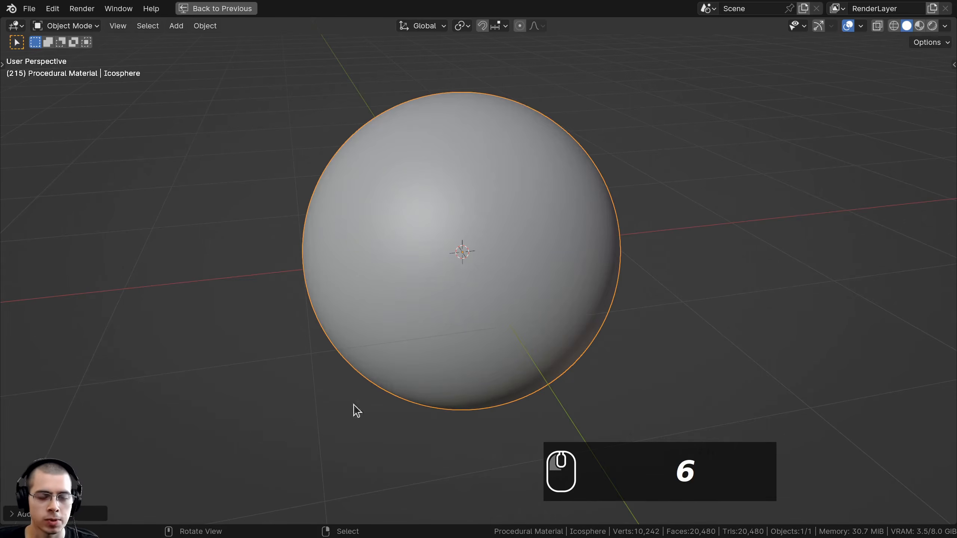
Shade the ico sphere smooth
scroll(449, 176, up, 1)
key(w)
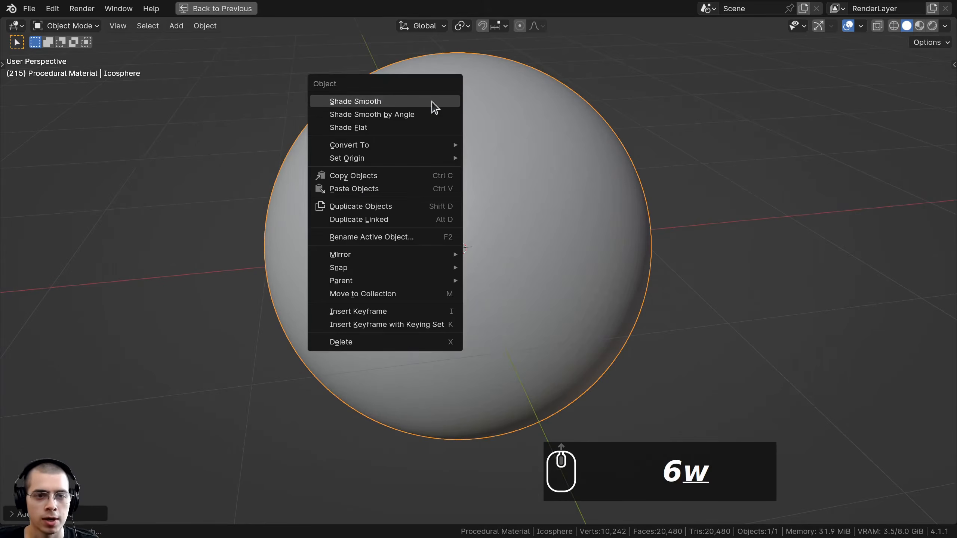
click(357, 102)
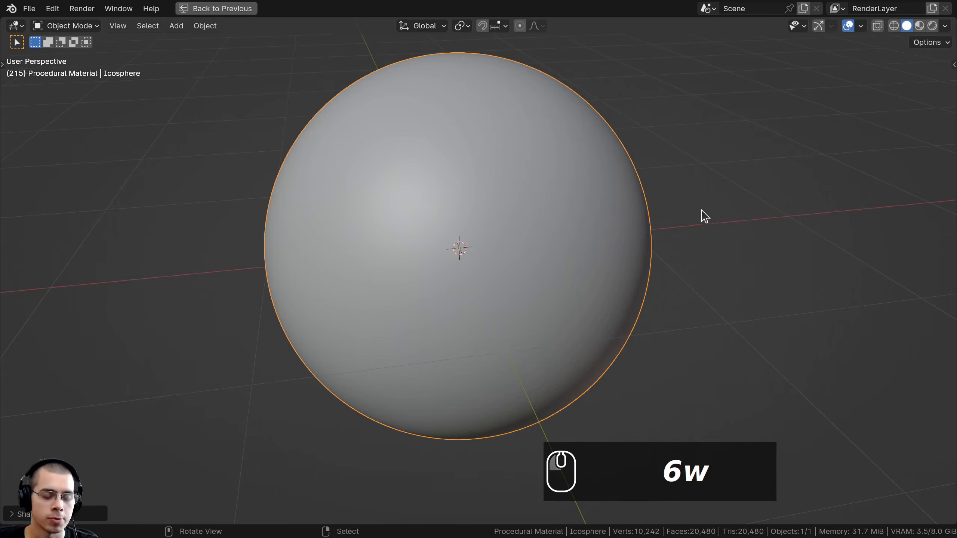
Scale the ico sphere by 0.2 and apply its scale
text(s.2)
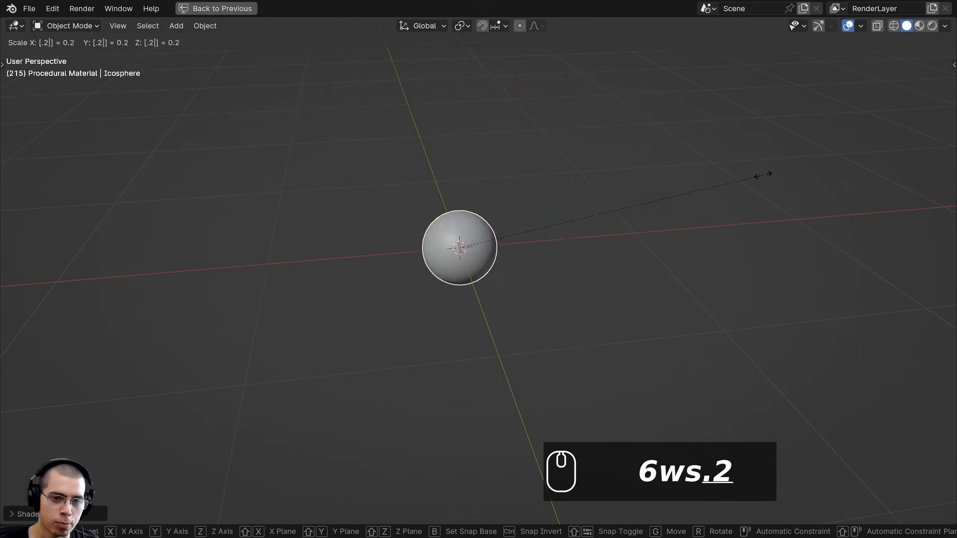
key(Return)
scroll(490, 169, up, 5)
key(ctrl+a)
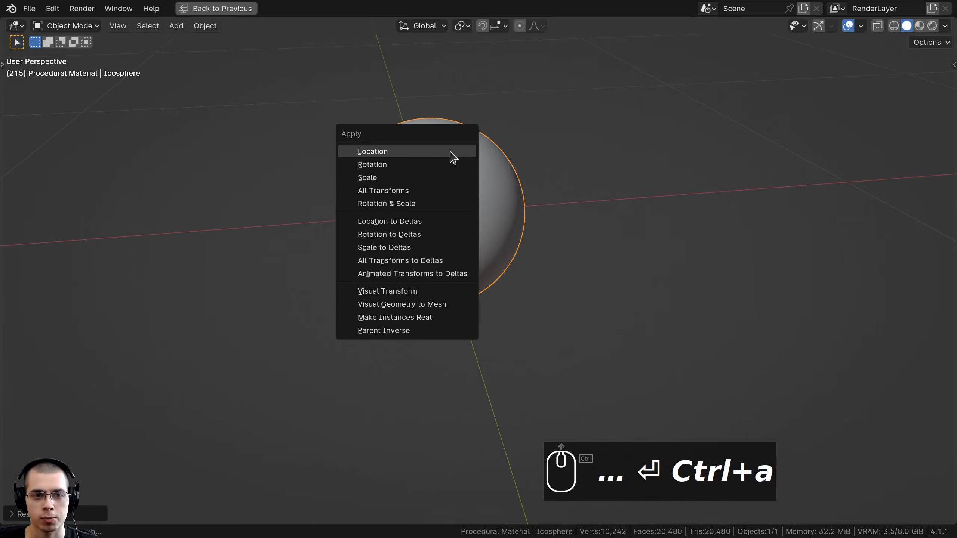
click(383, 175)
Inspect the scaled ico sphere from several angles and distances
shift+middle_drag(331, 176, 357, 206)
middle_drag(424, 212, 406, 212)
scroll(433, 208, down, 6)
middle_drag(795, 290, 814, 254)
middle_drag(552, 254, 547, 297)
scroll(541, 279, down, 3)
scroll(472, 313, up, 7)
middle_drag(483, 253, 405, 244)
scroll(645, 232, down, 1)
scroll(614, 206, up, 1)
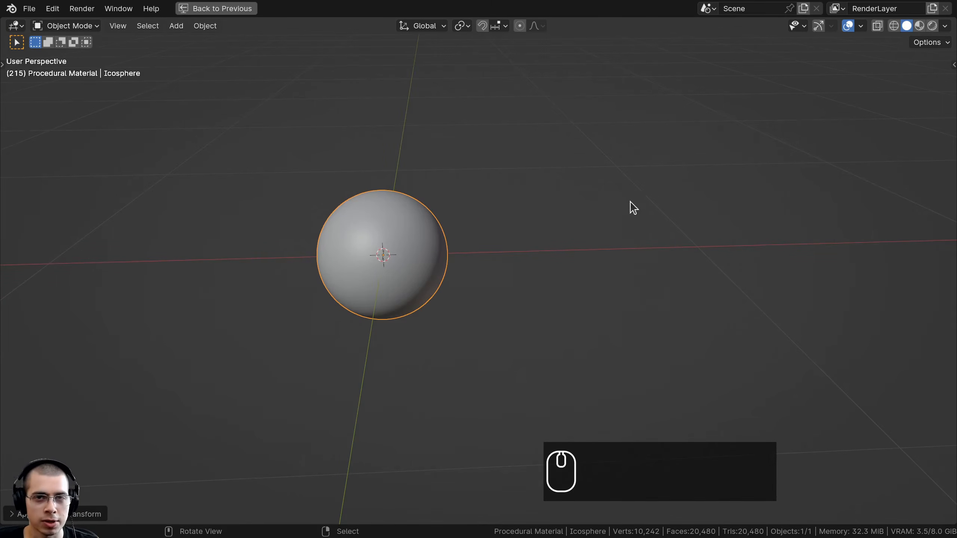
Add a cube, scale it down close to the sphere's size and flatten it along Z to about 0.25 to form a slab
key(shift+a)
mouse_move(431, 174)
click(474, 183)
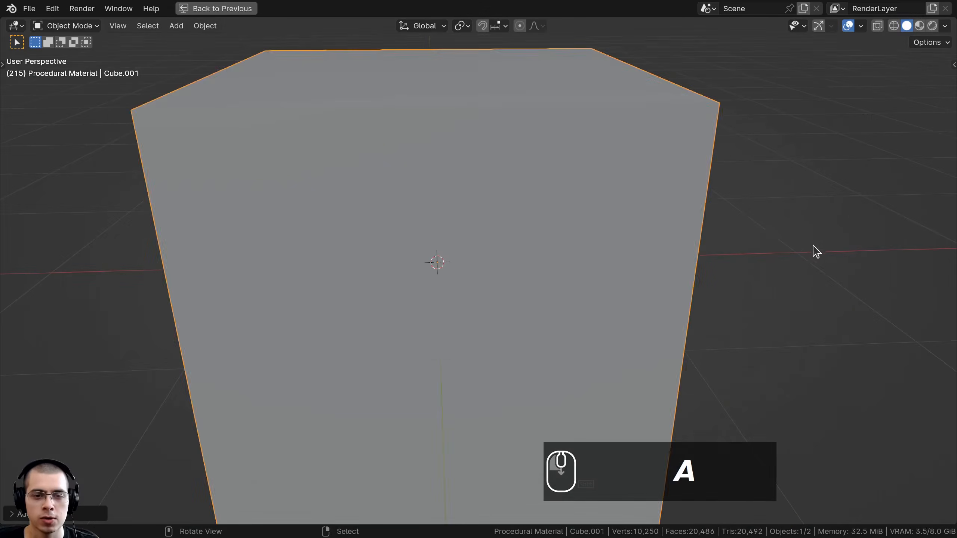
key(s)
click(532, 259)
key(s)
key(z)
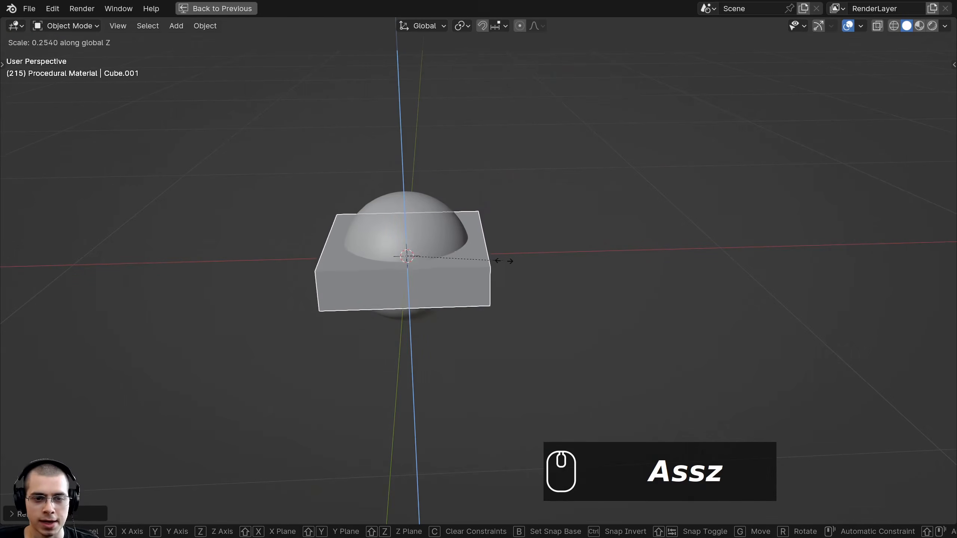
key(s)
click(543, 268)
Rotate the slab freely so it stands tilted on a corner and move it beside the sphere
key(r)
key(r)
key(g)
key(r)
key(r)
key(g)
key(r)
key(r)
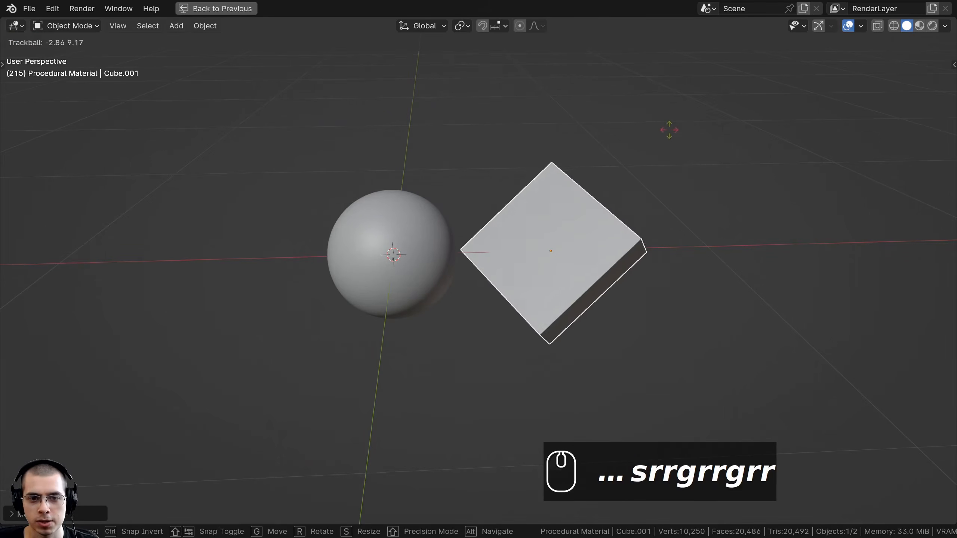
click(669, 130)
Apply the slab's scale
scroll(618, 150, up, 3)
key(ctrl+a)
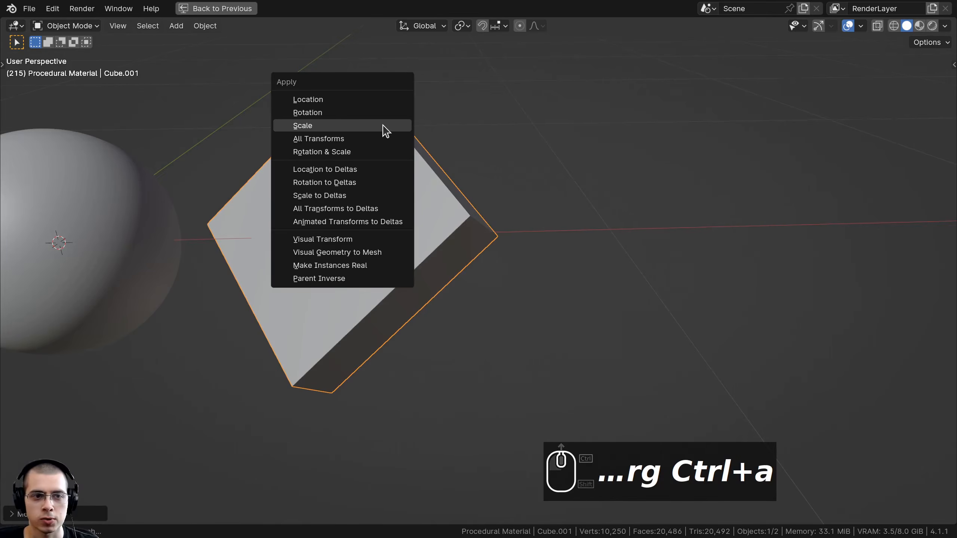
click(343, 130)
Bevel all edges of the slab with 8 segments and a width of about 0.01
shift+middle_drag(343, 130, 483, 146)
key(Tab)
middle_drag(548, 224, 719, 155)
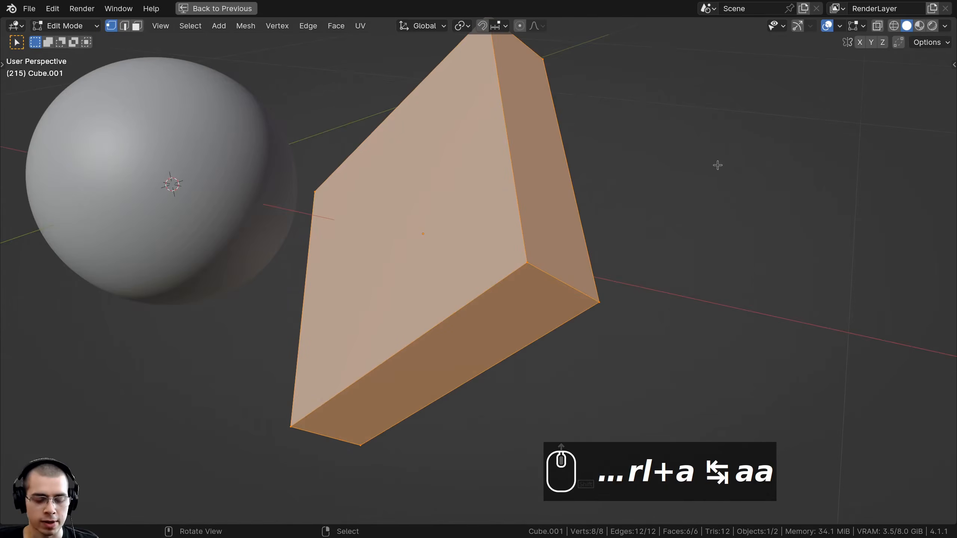
key(ctrl+b)
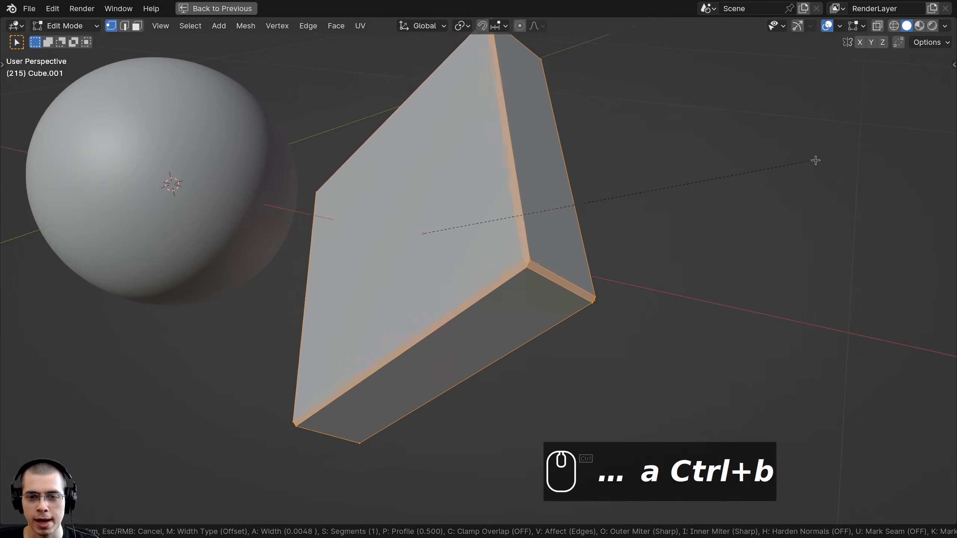
scroll(822, 161, up, 3)
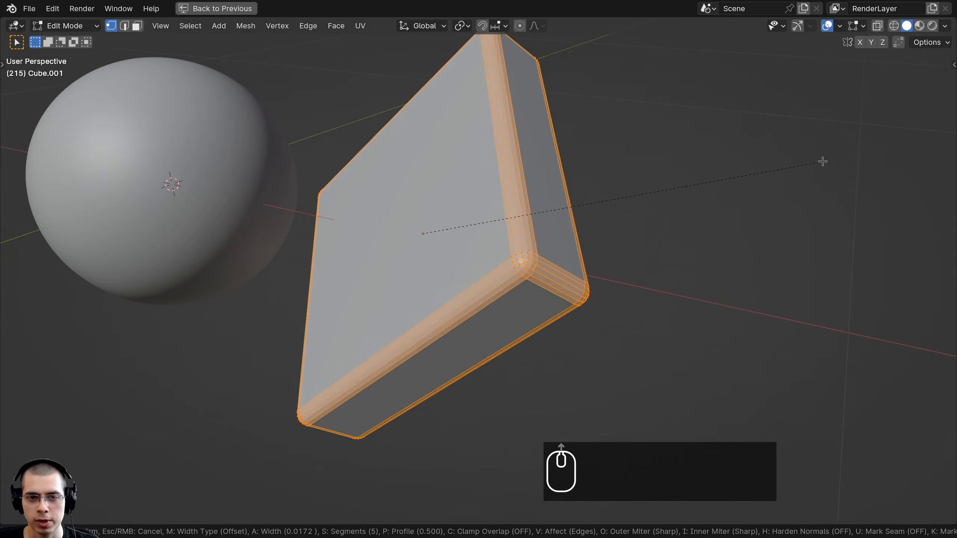
scroll(822, 162, up, 1)
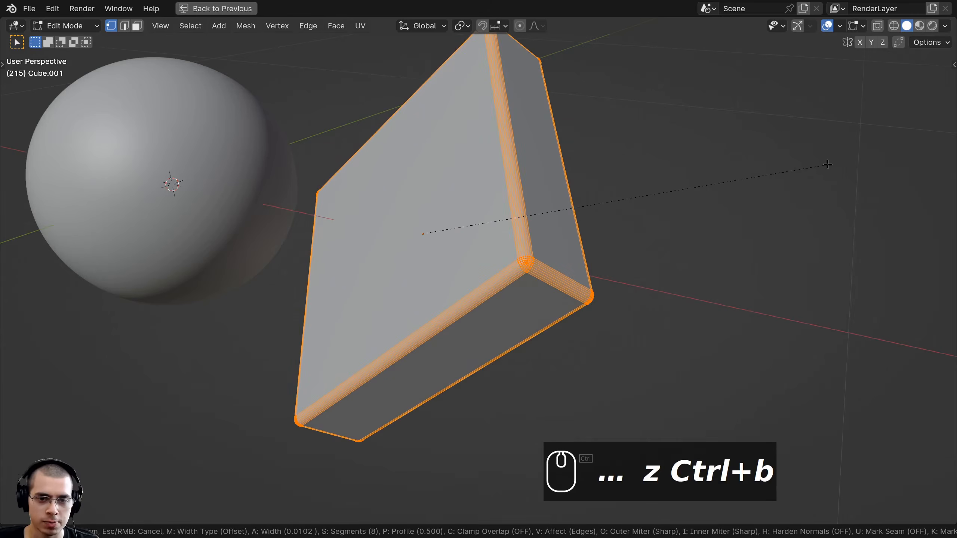
click(826, 165)
Return the beveled slab to Object Mode and shade it smooth
middle_drag(827, 165, 493, 162)
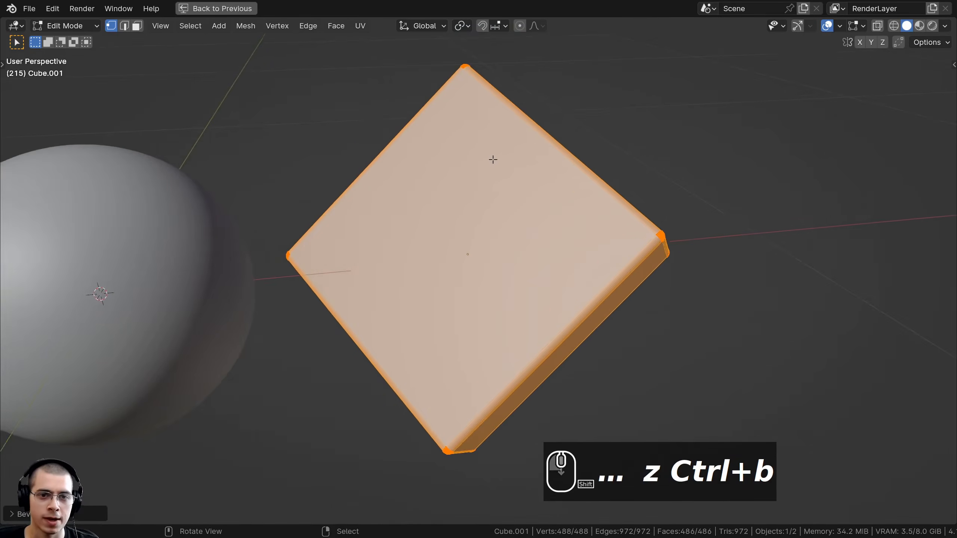
key(Tab)
key(w)
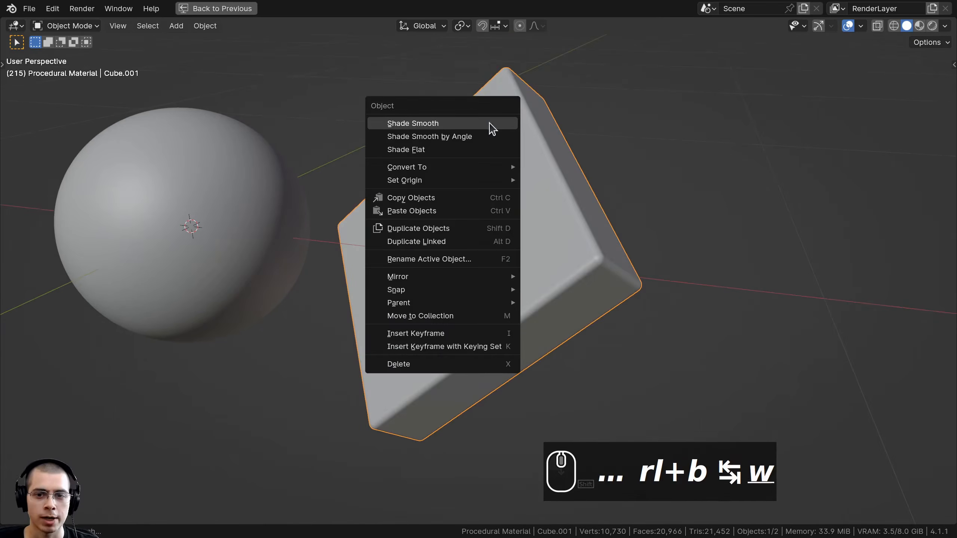
click(454, 126)
Restore the split Shading layout with a wider Properties editor and add a Weighted Normal modifier to the slab
click(226, 15)
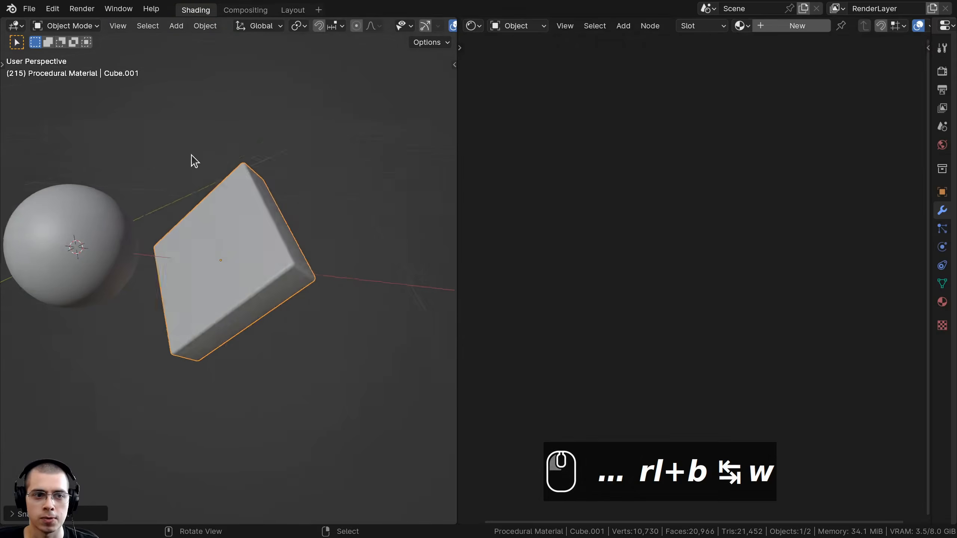
drag(929, 227, 705, 227)
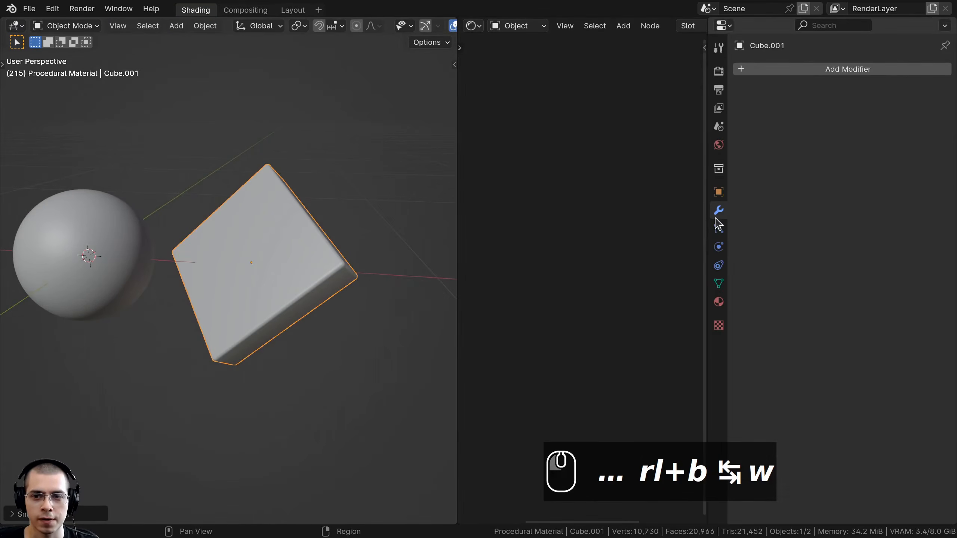
click(774, 72)
text(wi)
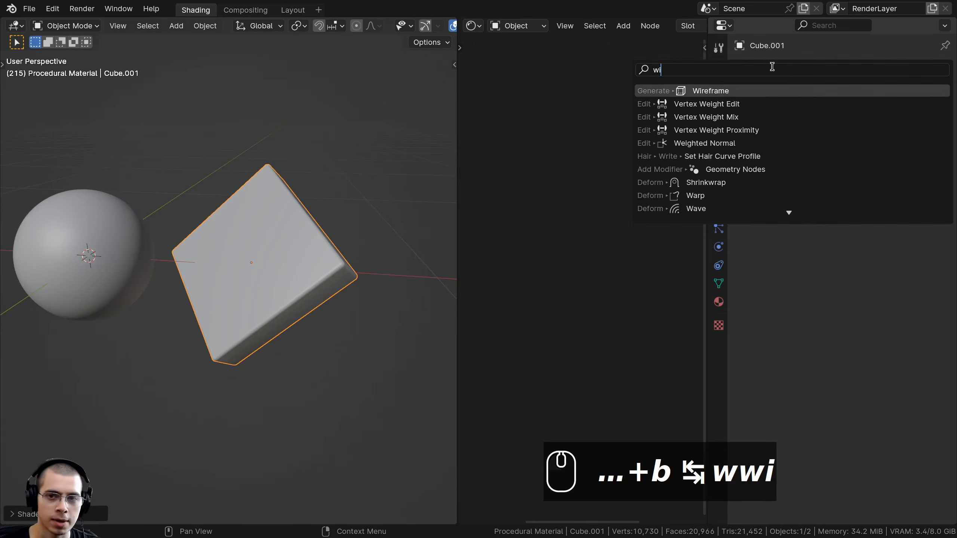
key(BackSpace)
text(eight)
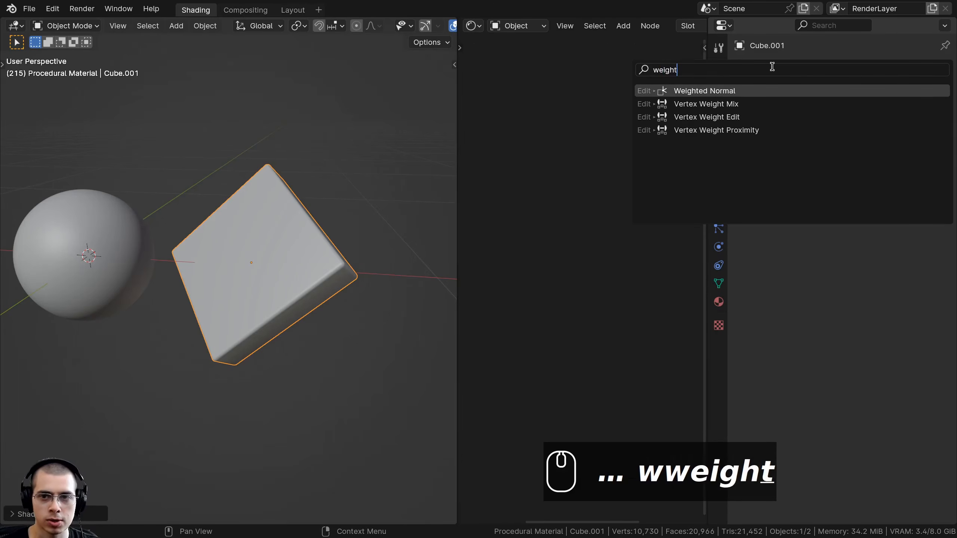
key(Return)
Examine the slab's faces and beveled edges with the Weighted Normal modifier switched off and on in the viewport
scroll(317, 363, up, 2)
middle_drag(392, 278, 296, 235)
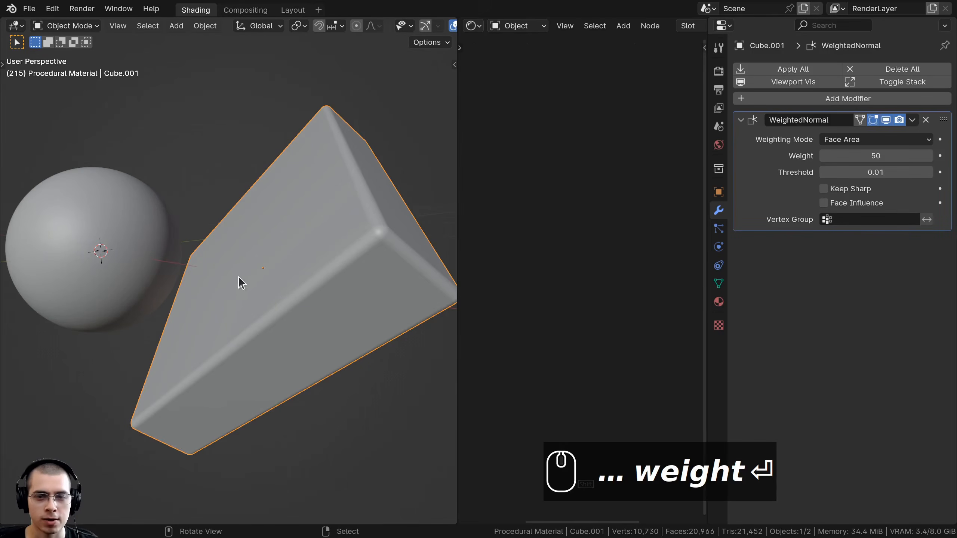
middle_drag(228, 230, 321, 229)
shift+middle_drag(321, 229, 313, 211)
scroll(313, 212, up, 1)
shift+middle_drag(313, 211, 252, 202)
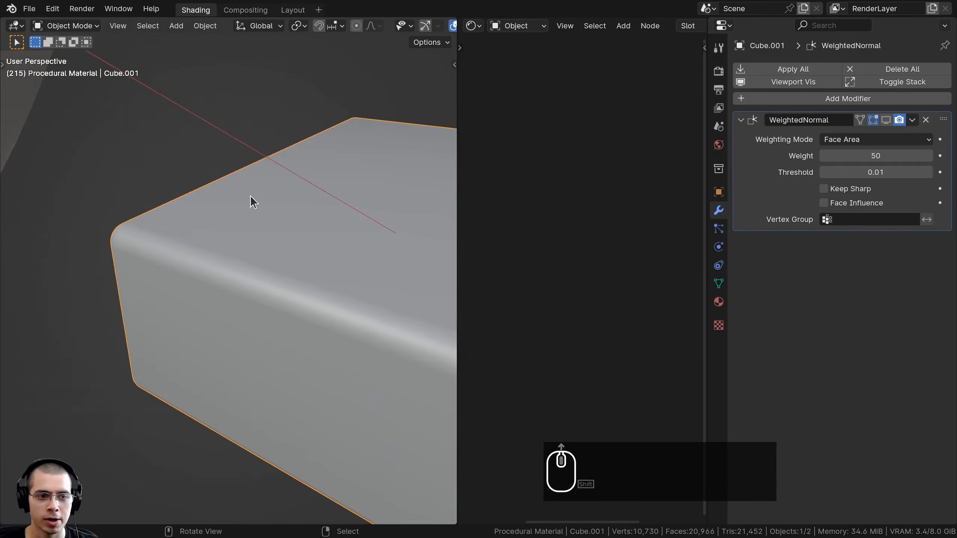
middle_drag(183, 215, 229, 211)
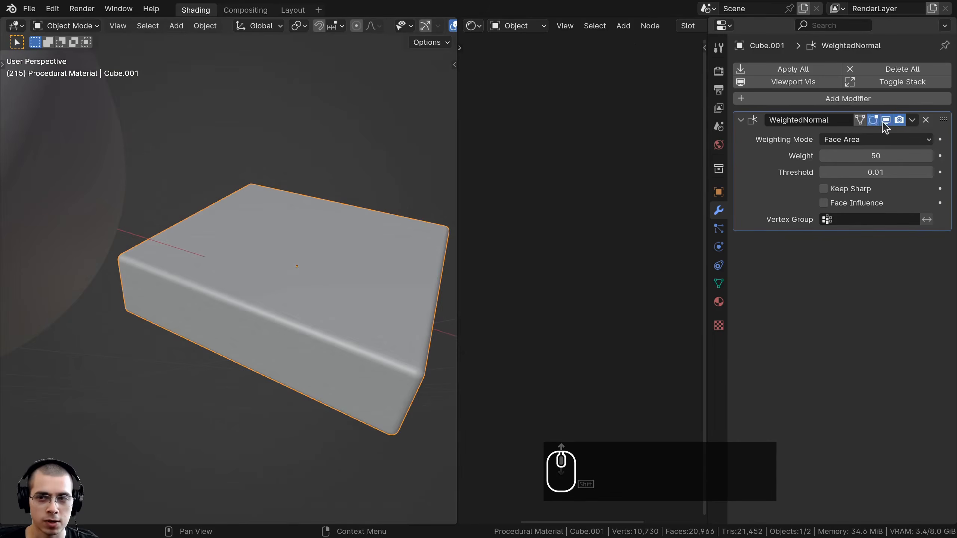
scroll(83, 181, up, 3)
middle_drag(189, 307, 94, 353)
Adjust the slab's position and size so it sits close beside the sphere
scroll(280, 275, down, 4)
shift+middle_drag(94, 353, 396, 230)
key(g)
click(333, 276)
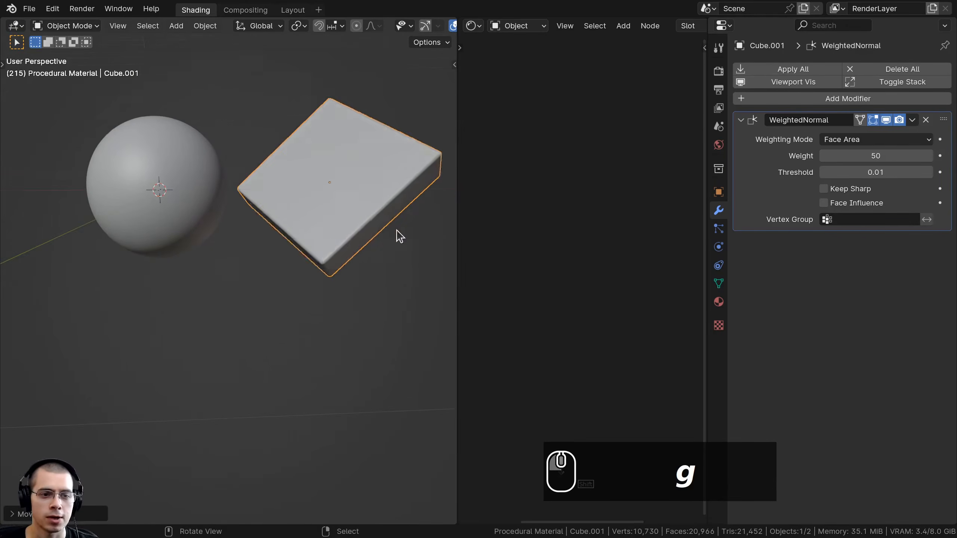
key(s)
click(387, 224)
key(g)
click(371, 221)
scroll(321, 217, down, 4)
middle_drag(321, 217, 289, 226)
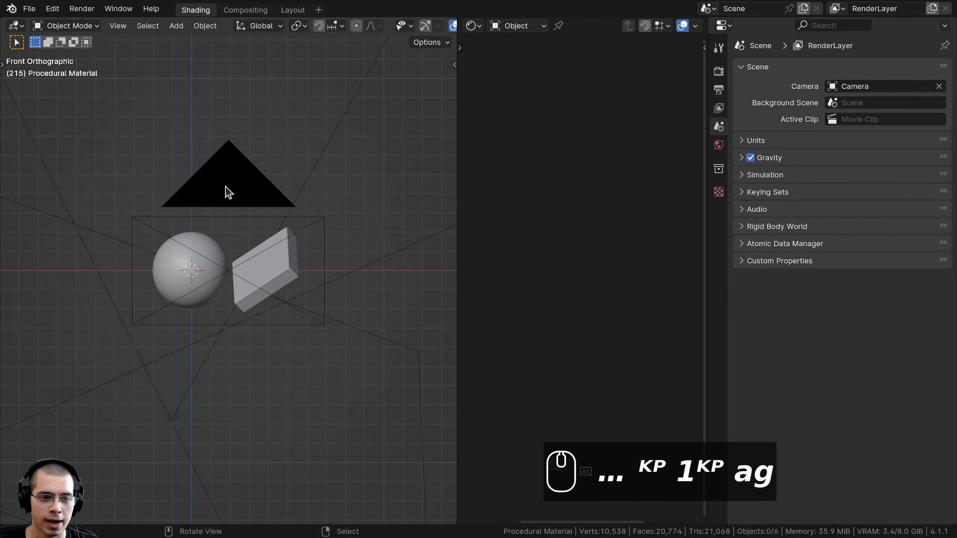
Select the camera and frame the sphere and slab in the camera view
click(231, 192)
key(g)
right_click(247, 154)
key(KP_0)
scroll(285, 191, up, 3)
scroll(313, 202, down, 2)
key(g)
right_click(583, 275)
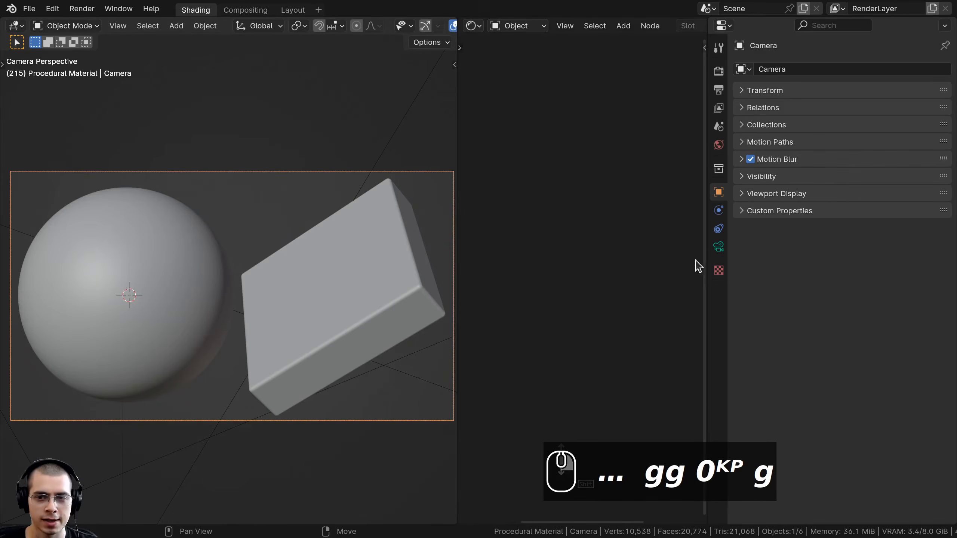
Widen the Properties editor and adjust the camera's focal length in its lens settings
click(719, 247)
drag(706, 302, 684, 302)
drag(859, 131, 886, 131)
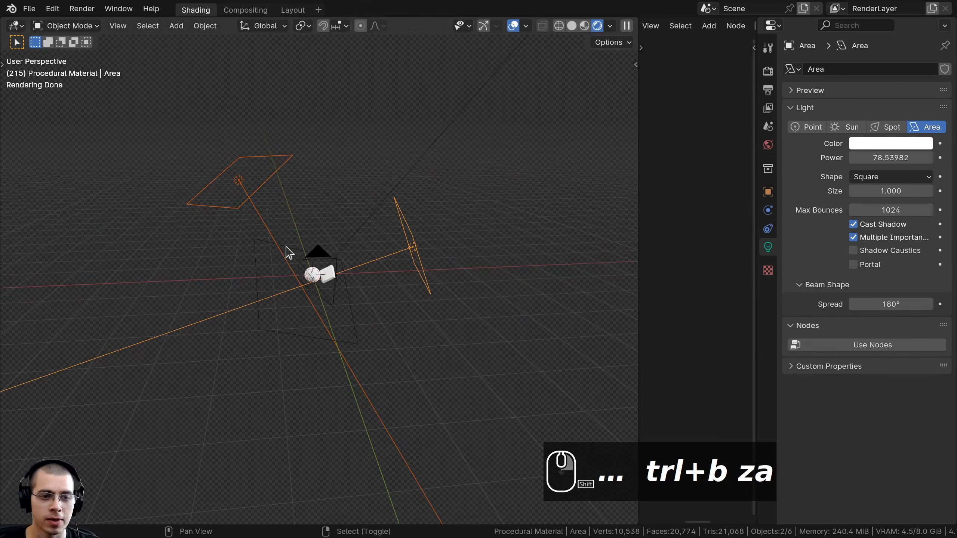
Examine the placement of the area lights around the sphere and slab from several angles
key(g)
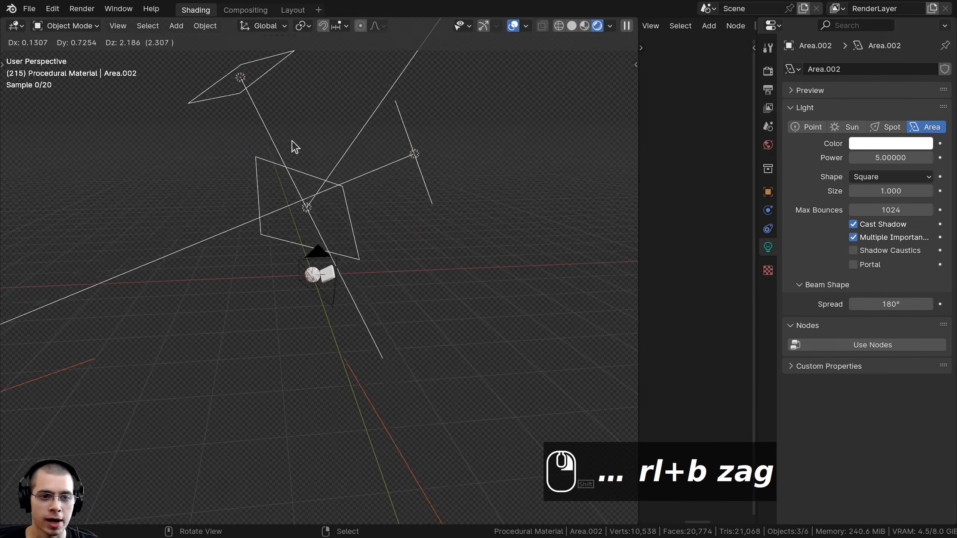
right_click(292, 141)
scroll(274, 304, up, 4)
key(a)
right_click(296, 310)
middle_drag(281, 307, 542, 220)
right_click(294, 302)
scroll(318, 285, up, 2)
middle_drag(319, 284, 291, 257)
middle_drag(233, 317, 241, 334)
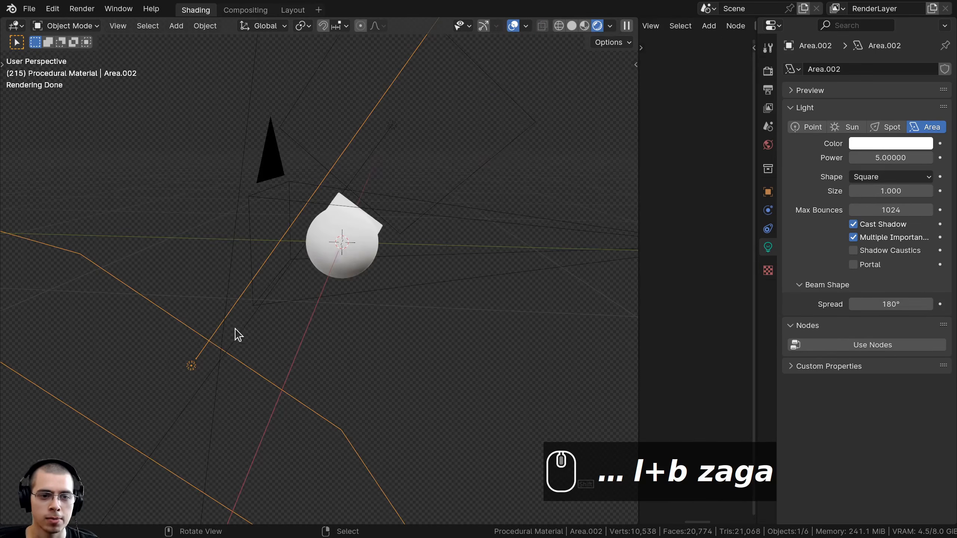
middle_drag(286, 297, 212, 261)
mouse_move(405, 272)
middle_down()
mouse_move(359, 221)
mouse_move(416, 278)
middle_up()
Select the two stronger area lights one after the other and check their position and power
click(504, 233)
key(g)
click(505, 229)
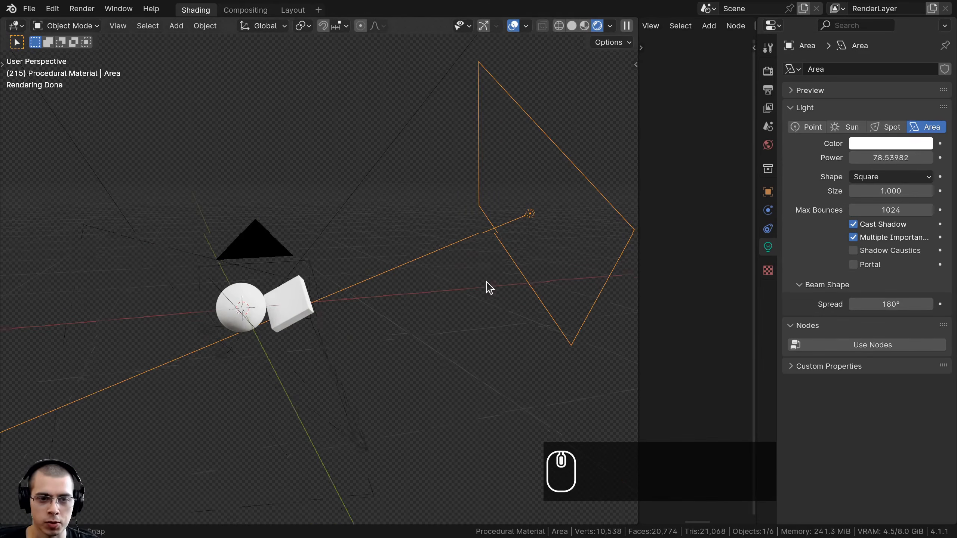
middle_drag(474, 284, 512, 231)
middle_drag(315, 298, 213, 349)
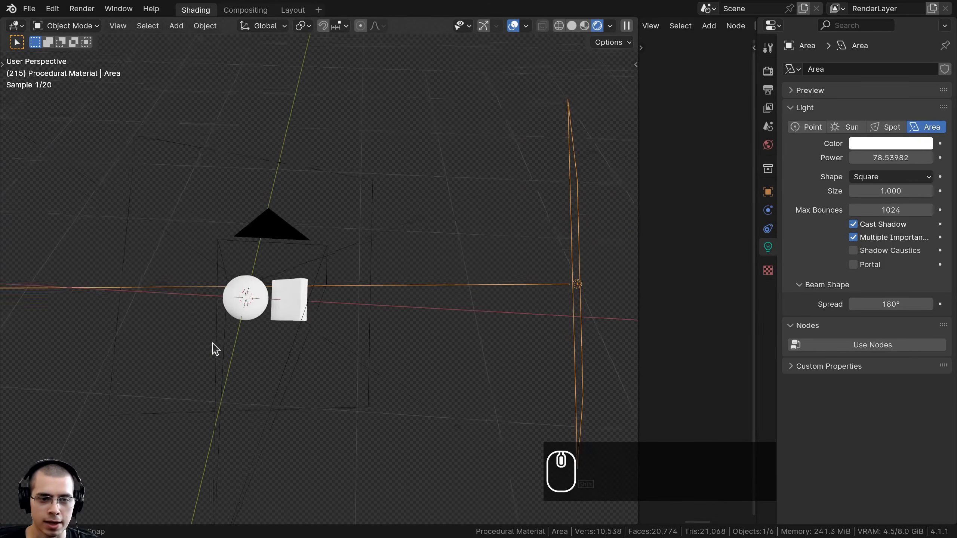
middle_drag(326, 310, 287, 214)
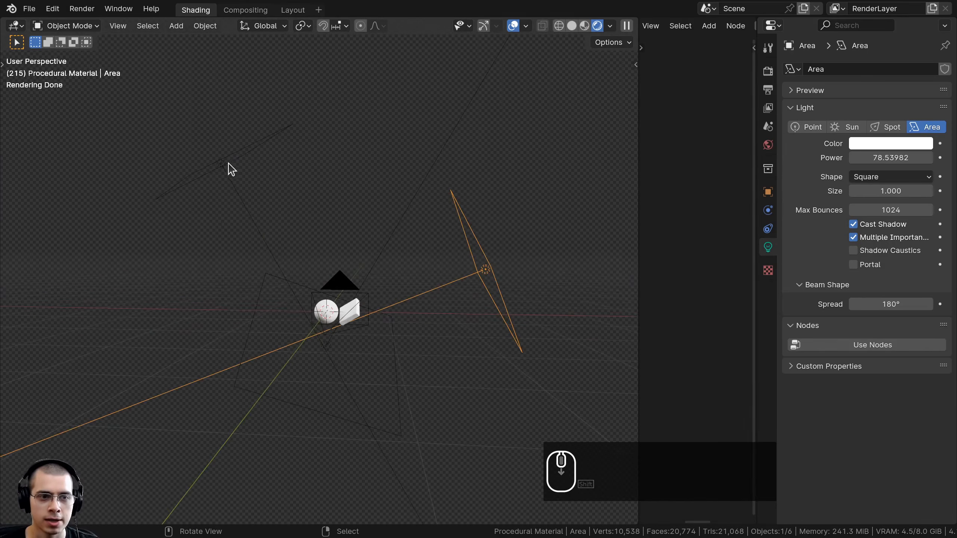
key(shift+d)
key(g)
click(270, 259)
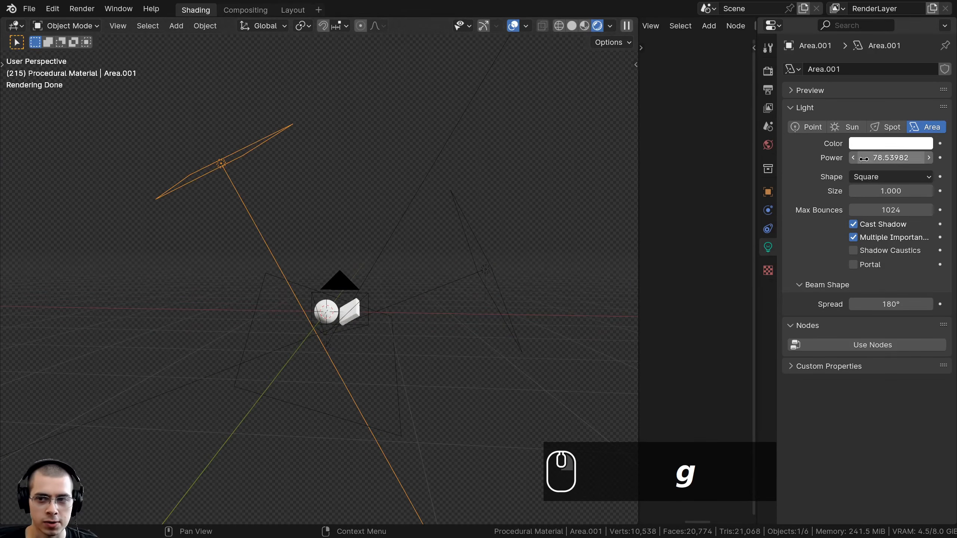
Return to the camera view and enlarge it to examine the lighting on the sphere and slab
middle_drag(379, 264, 350, 256)
scroll(350, 256, up, 4)
mouse_move(328, 290)
middle_down()
mouse_move(310, 276)
mouse_move(330, 302)
middle_up()
shift+middle_drag(330, 302, 329, 242)
scroll(312, 273, up, 2)
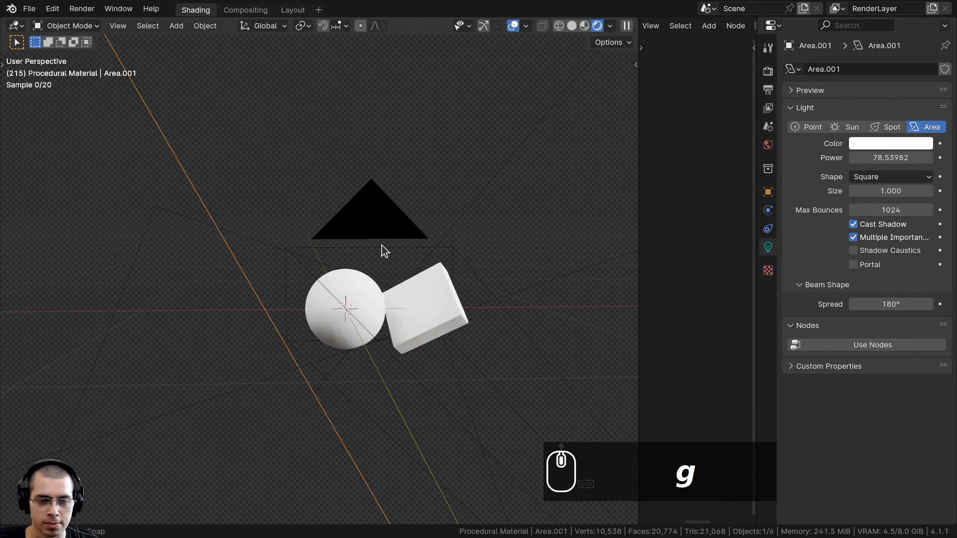
key(KP_0)
scroll(383, 253, up, 5)
scroll(368, 222, down, 2)
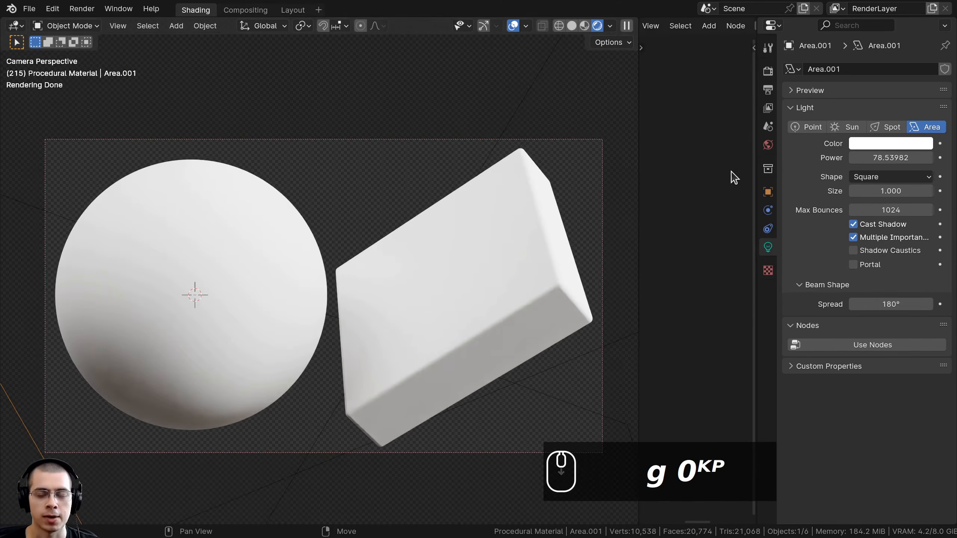
Examine the world's background colour settings and the Environment Texture option used for its HDR image
click(767, 147)
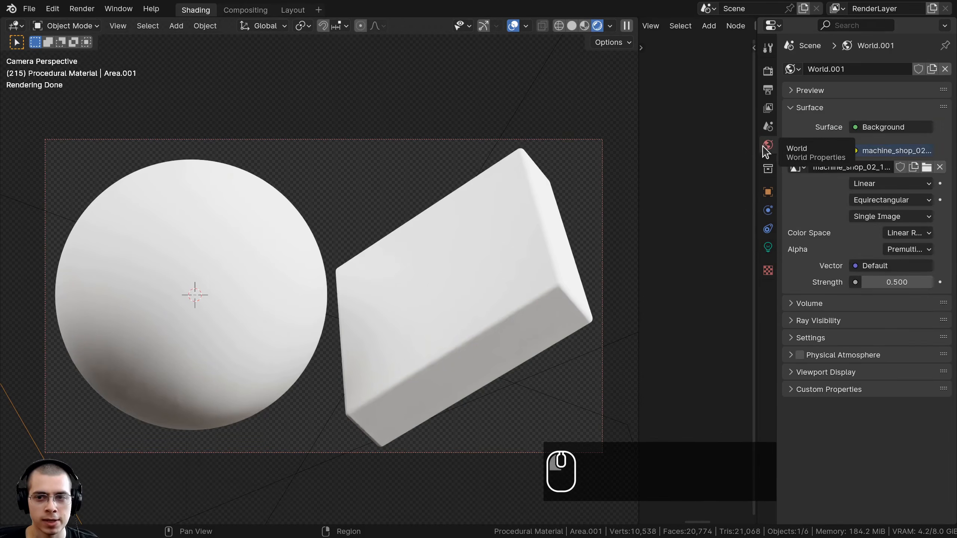
drag(757, 142, 704, 145)
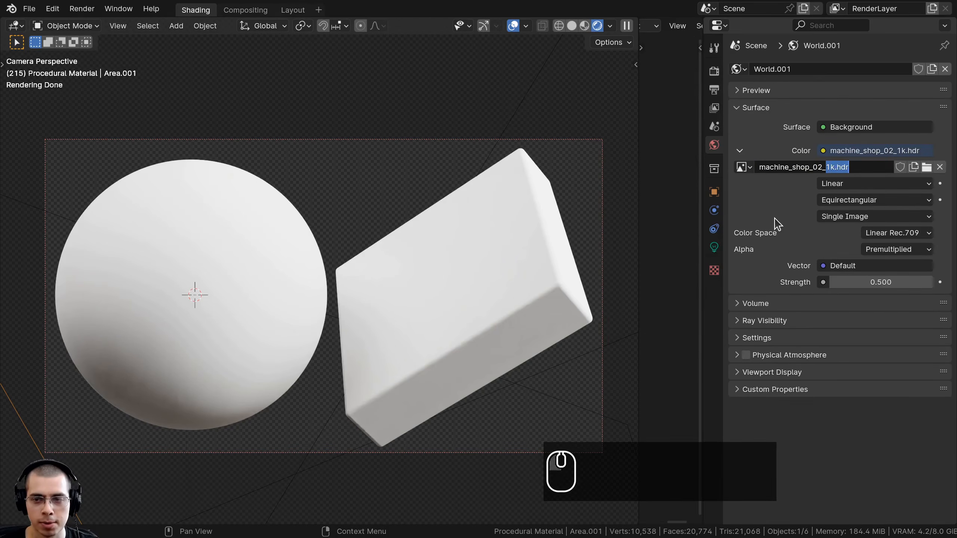
click(825, 152)
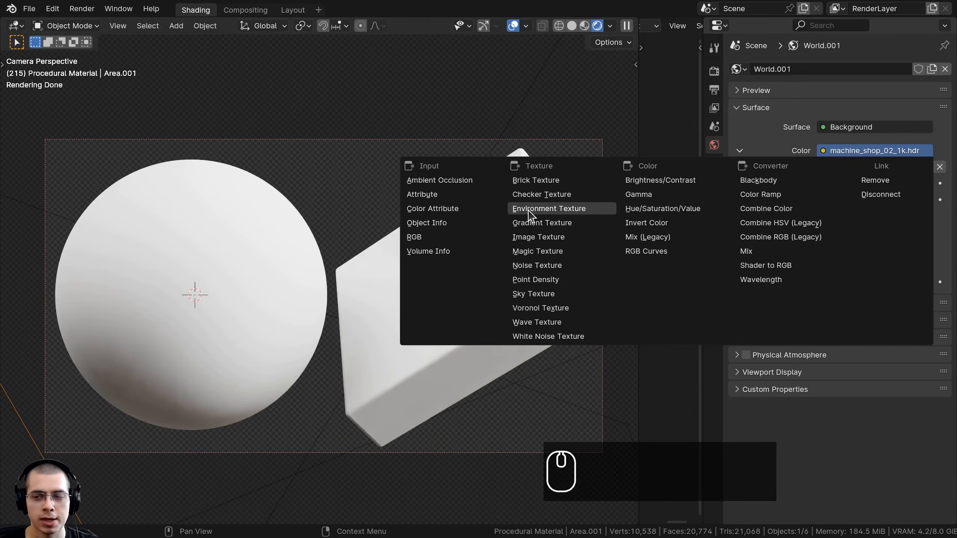
click(889, 154)
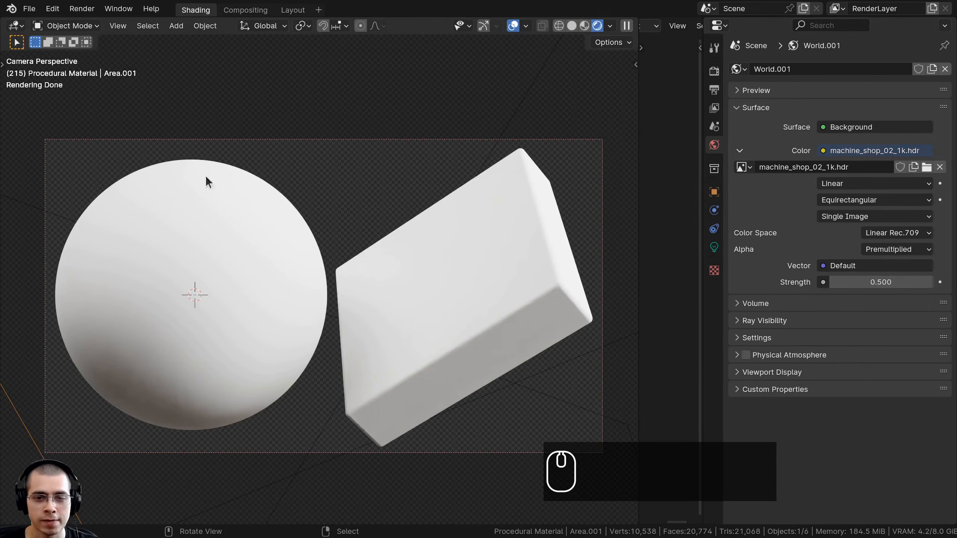
Examine the render settings, comparing the background with Film transparency switched off and on
click(714, 72)
click(742, 139)
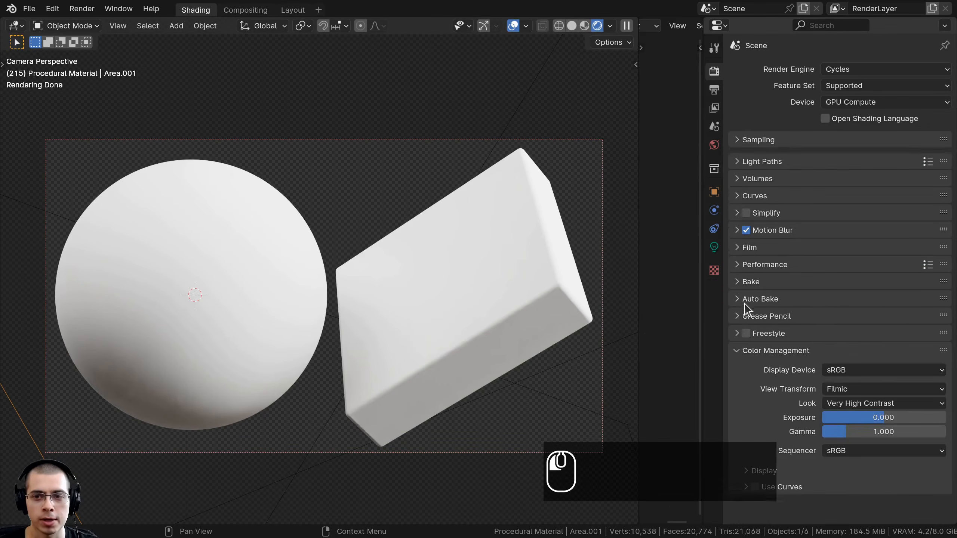
click(746, 243)
click(755, 337)
click(755, 337)
click(756, 337)
click(755, 337)
click(746, 243)
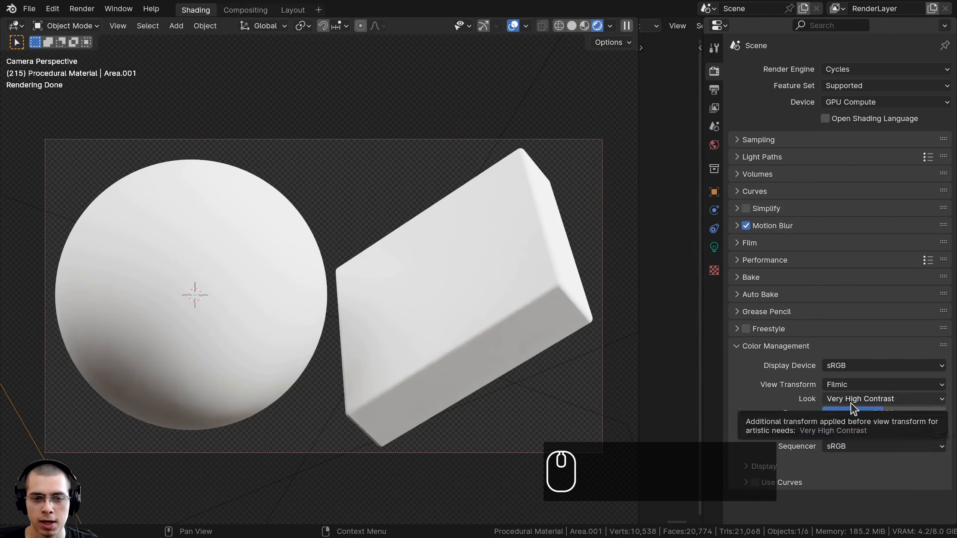
Enlarge the shader editor by narrowing the viewport and the Properties editor, and reframe the two objects
drag(640, 86, 274, 103)
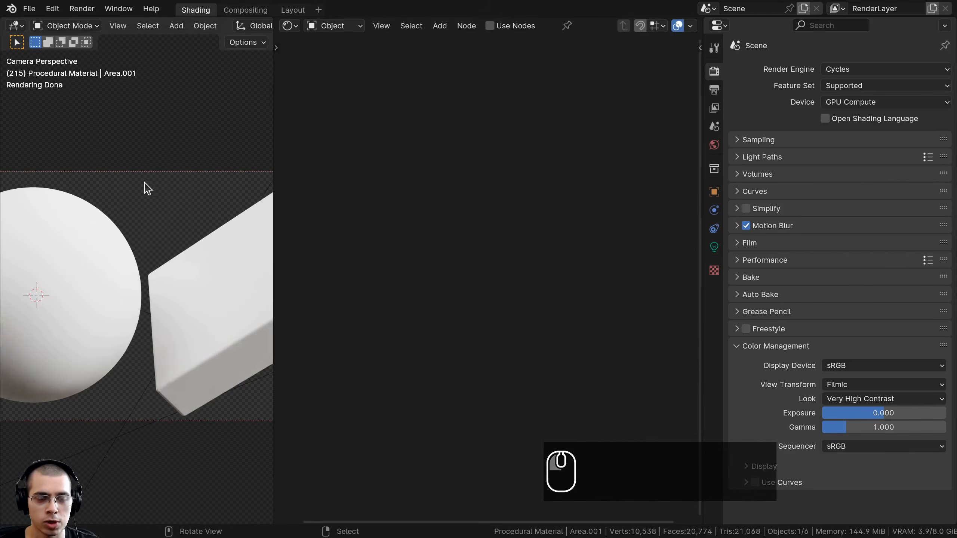
scroll(151, 170, down, 3)
shift+middle_drag(152, 210, 196, 205)
scroll(222, 166, up, 2)
drag(273, 156, 332, 163)
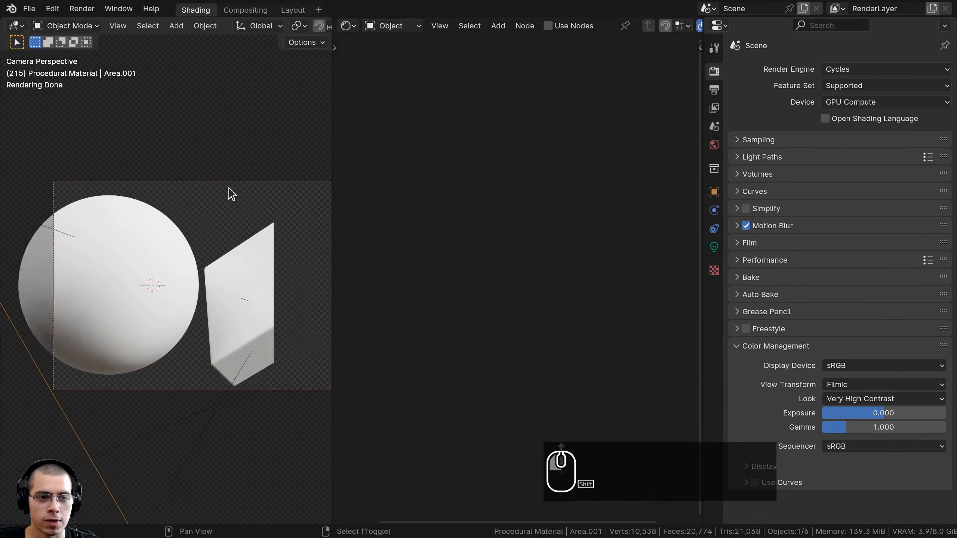
key(z)
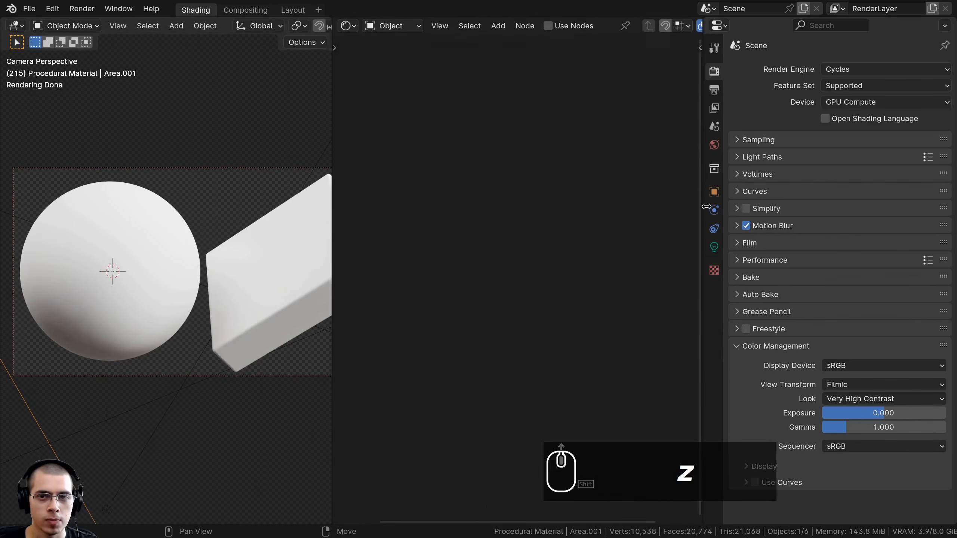
drag(700, 243, 802, 247)
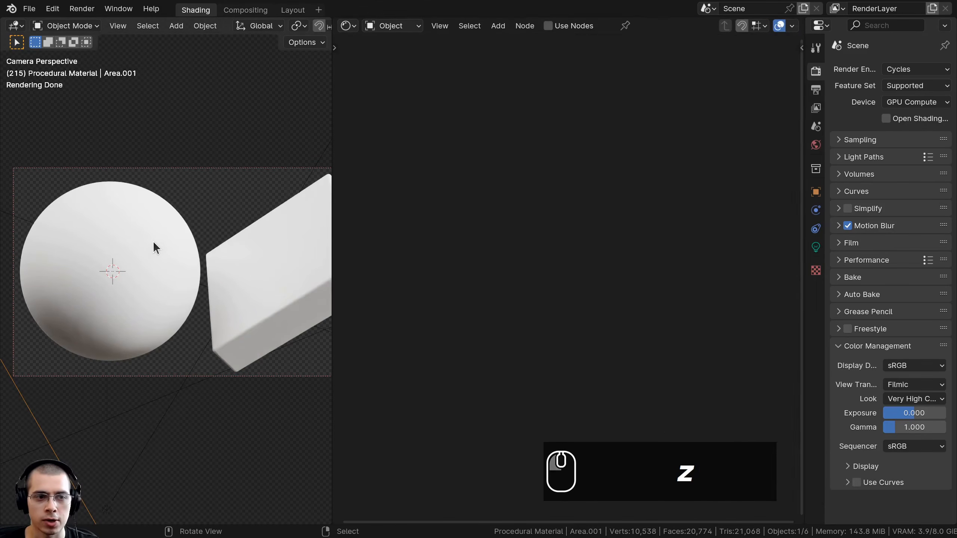
Assign the sphere's material to the slab as well, so that both objects share it
click(154, 232)
shift+middle_drag(154, 233, 145, 233)
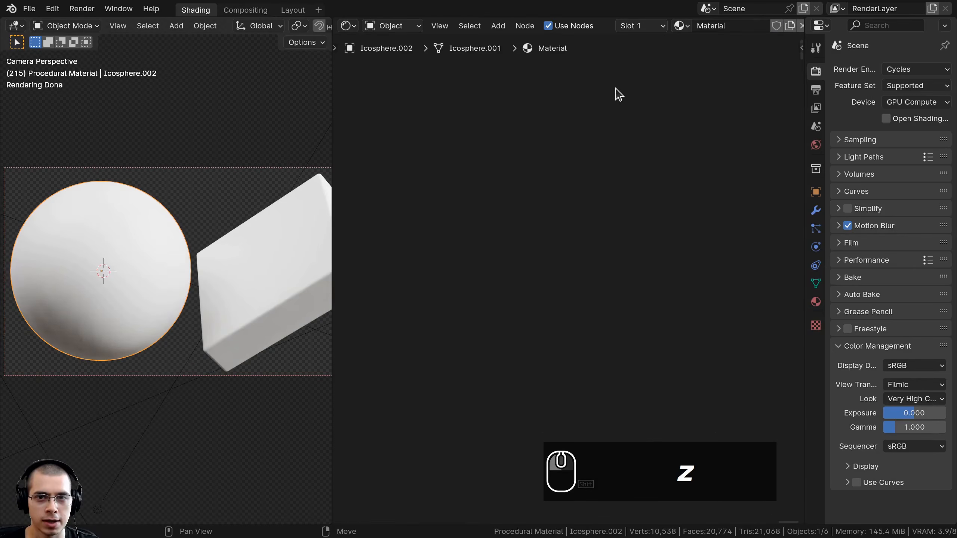
drag(681, 25, 246, 259)
click(249, 260)
shift+middle_drag(250, 260, 229, 255)
click(121, 246)
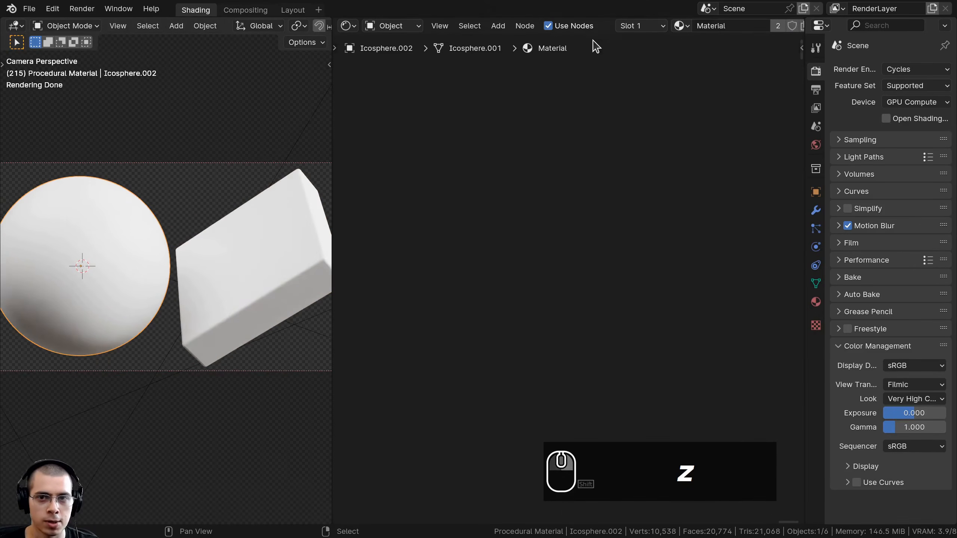
Rename the shared material as Brown Granite and place the Principled BSDF node close to the Material Output
scroll(598, 30, down, 3)
double_click(615, 26)
text(Brown Granite)
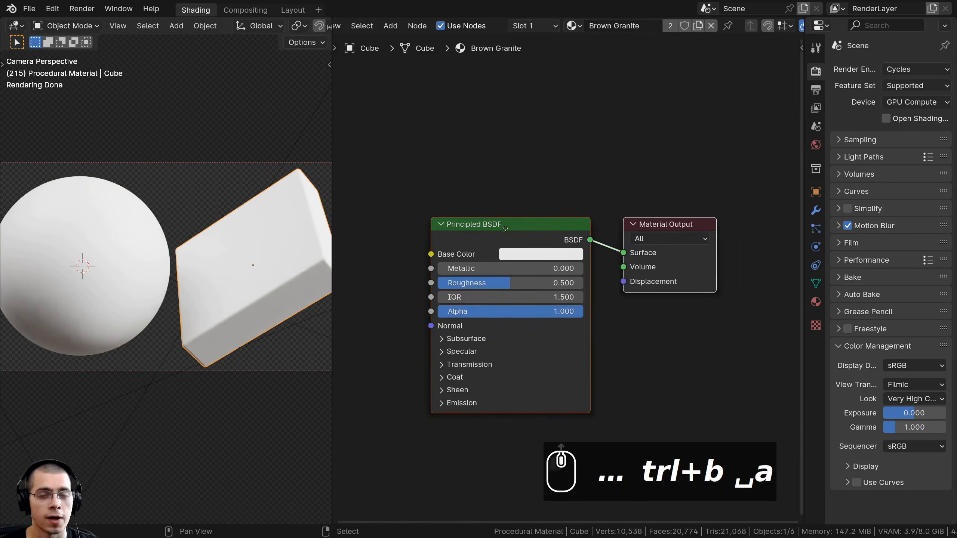
drag(475, 231, 548, 232)
middle_drag(546, 226, 553, 217)
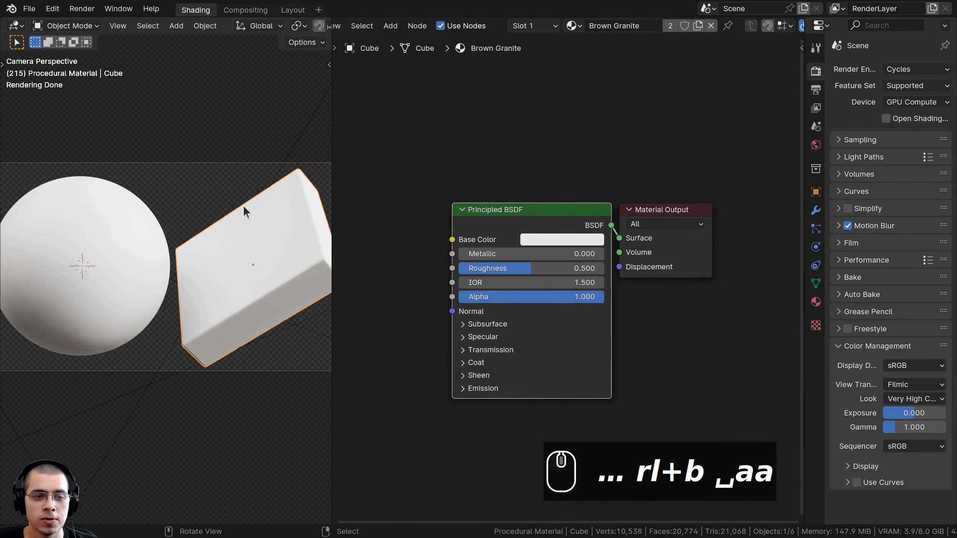
Search the add-ons in the Preferences for "node" and check that Node Wrangler is enabled
click(52, 8)
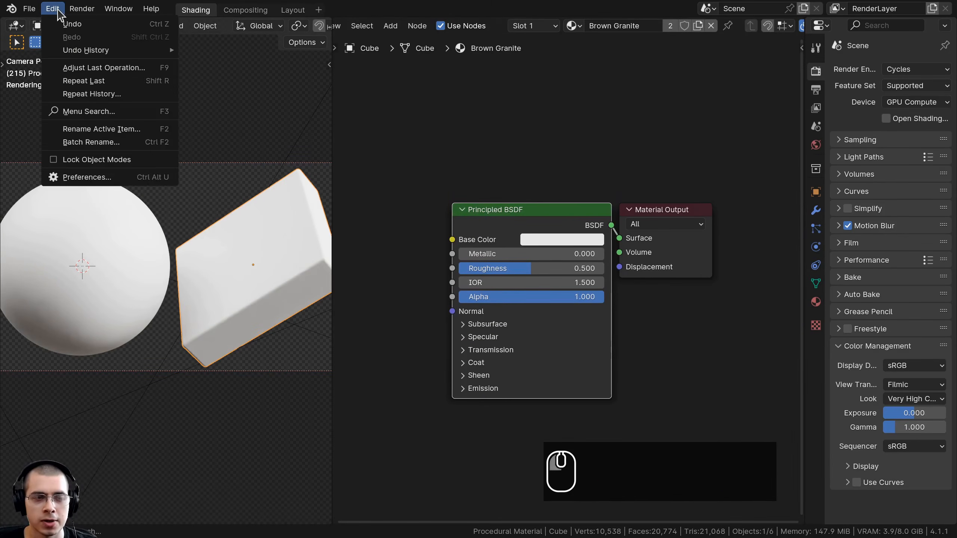
click(94, 177)
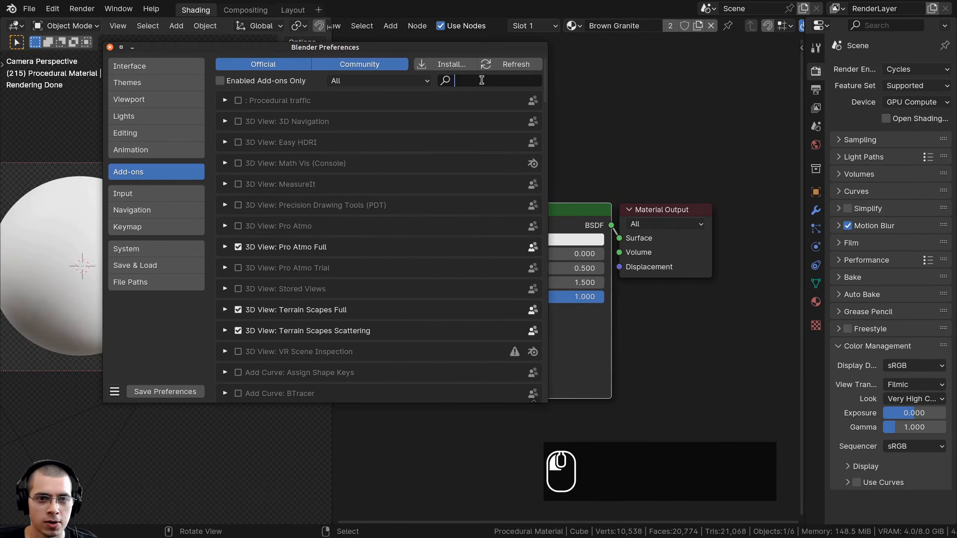
text(node)
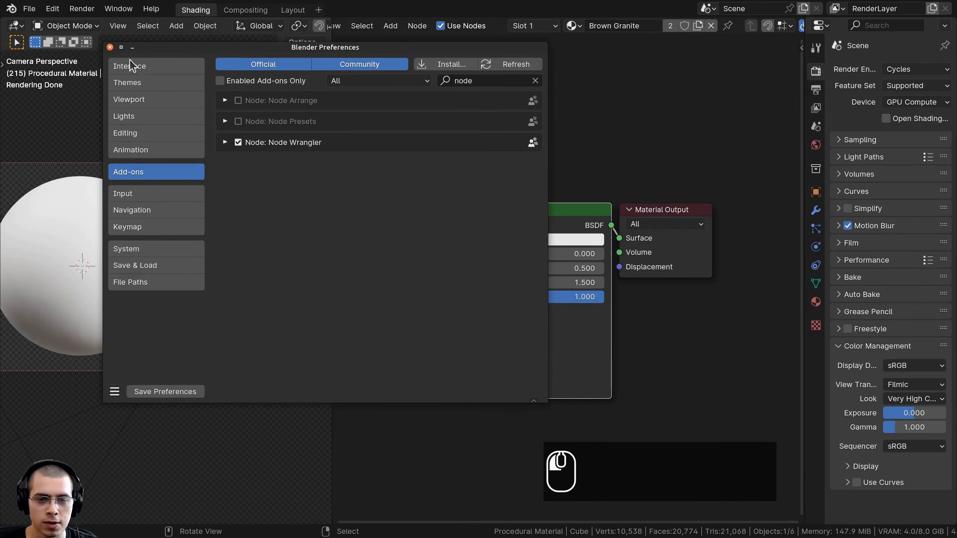
click(110, 47)
Add a Noise Texture node well before the Principled BSDF in the Brown Granite material
key(a)
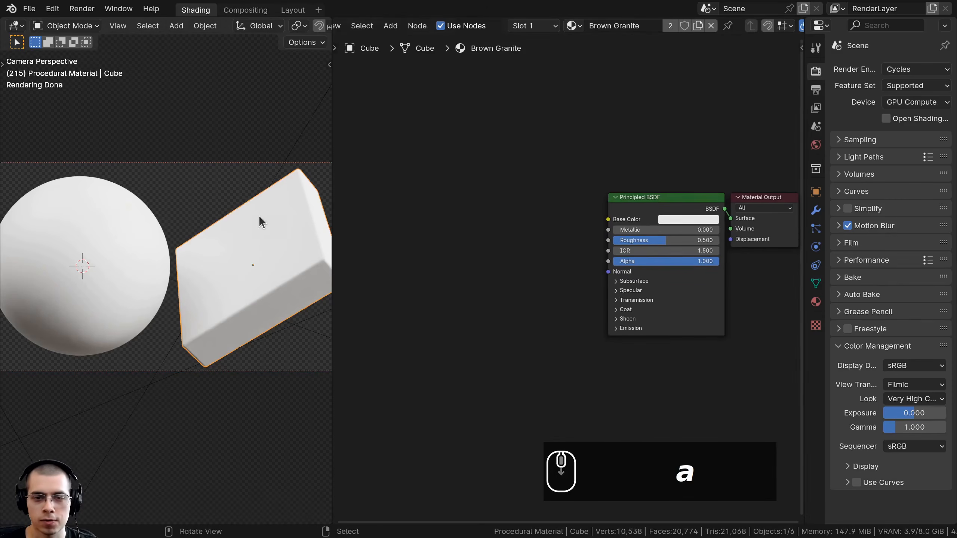
scroll(268, 213, down, 2)
key(shift+a)
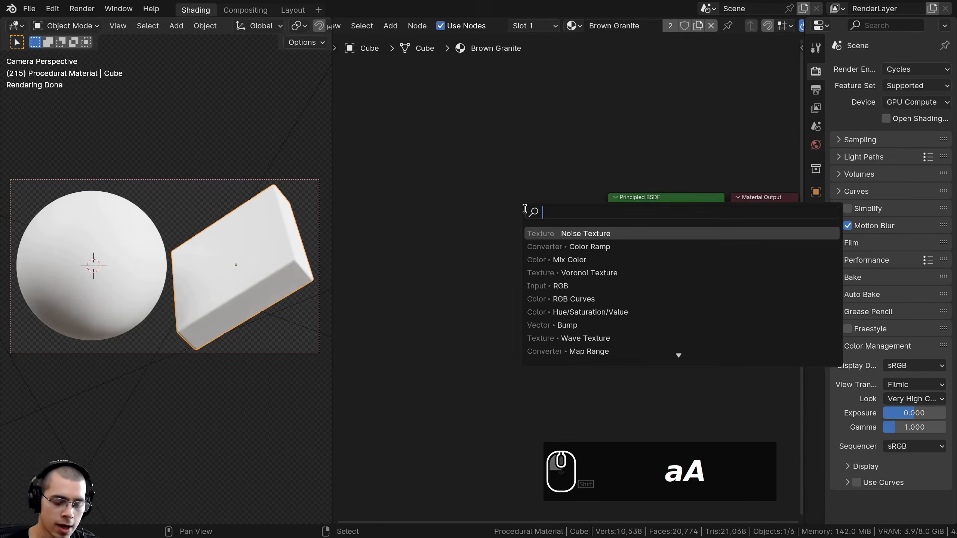
text(nois)
key(Return)
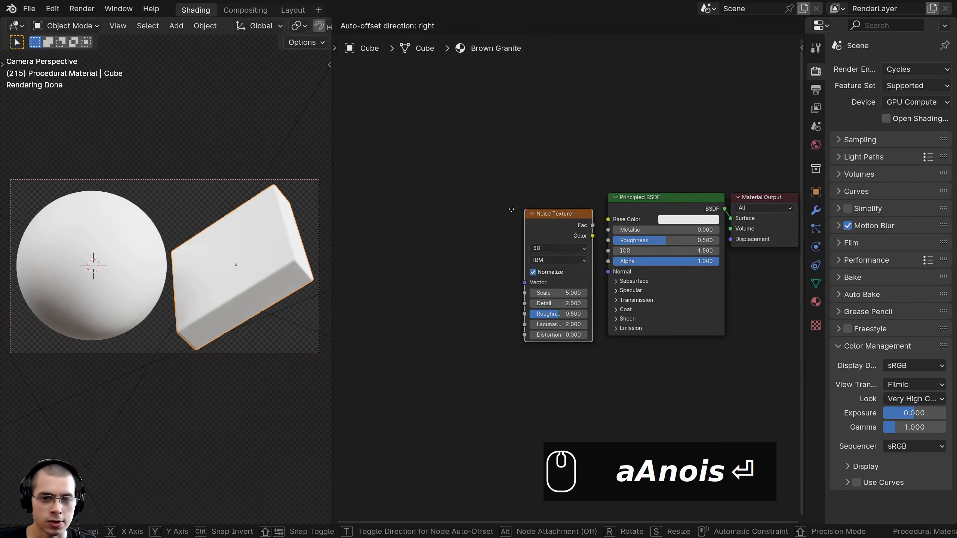
click(392, 204)
scroll(501, 241, up, 1)
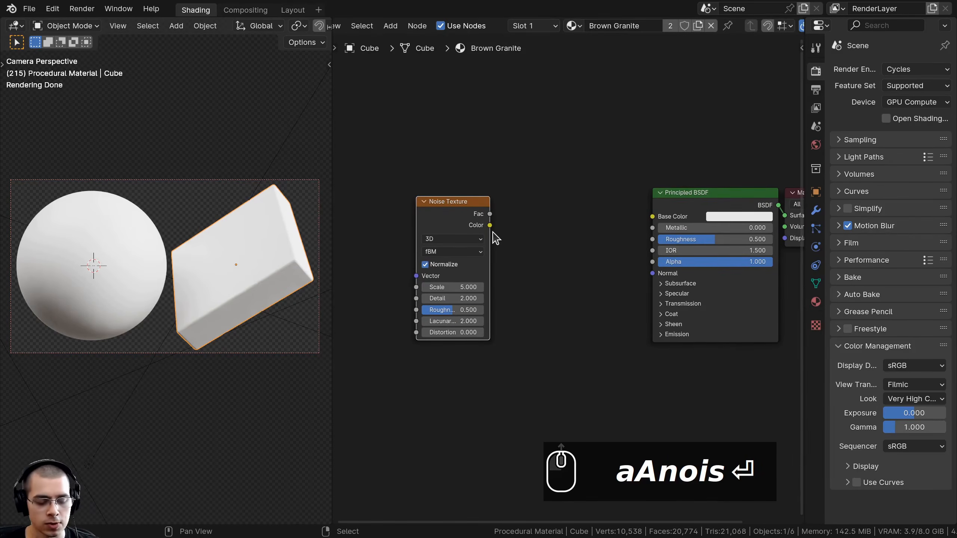
Connect the Noise Texture's Fac output to the Base Color and examine the pattern up close on the slab
ctrl+shift+click(452, 223)
middle_drag(492, 225, 583, 229)
scroll(178, 239, up, 1)
click(584, 223)
scroll(180, 236, up, 6)
shift+middle_drag(264, 287, 194, 248)
scroll(205, 236, down, 2)
scroll(542, 237, up, 1)
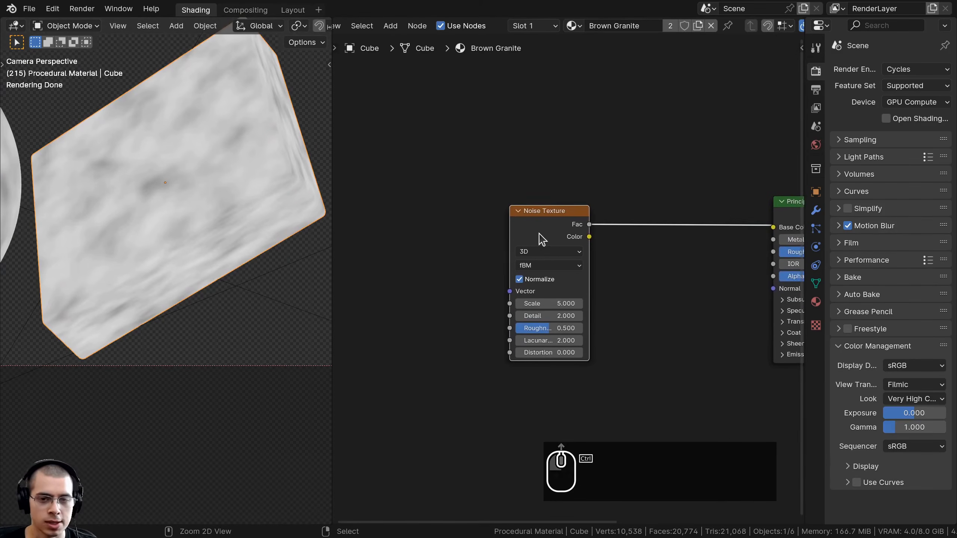
Add Texture Coordinate and Mapping nodes to the Noise Texture with Node Wrangler and arrange them neatly
ctrl+scroll(539, 241, left, 2)
key(ctrl+t)
ctrl+scroll(538, 242, left, 2)
key(a)
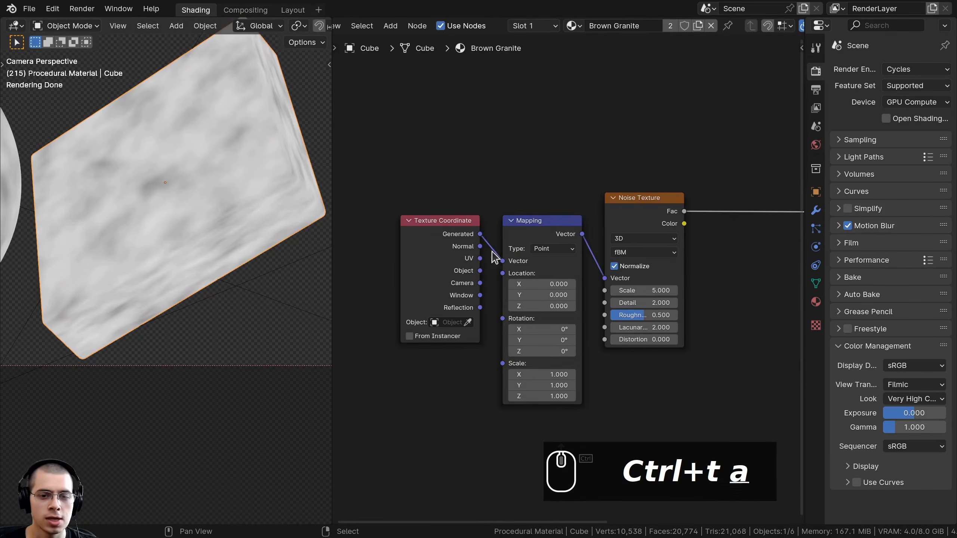
drag(462, 244, 461, 243)
drag(520, 232, 515, 225)
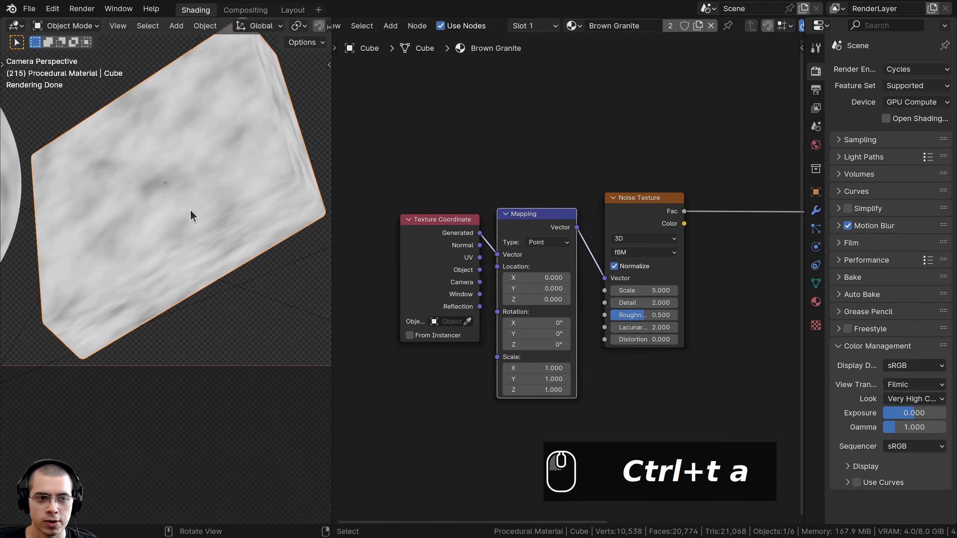
scroll(445, 240, up, 1)
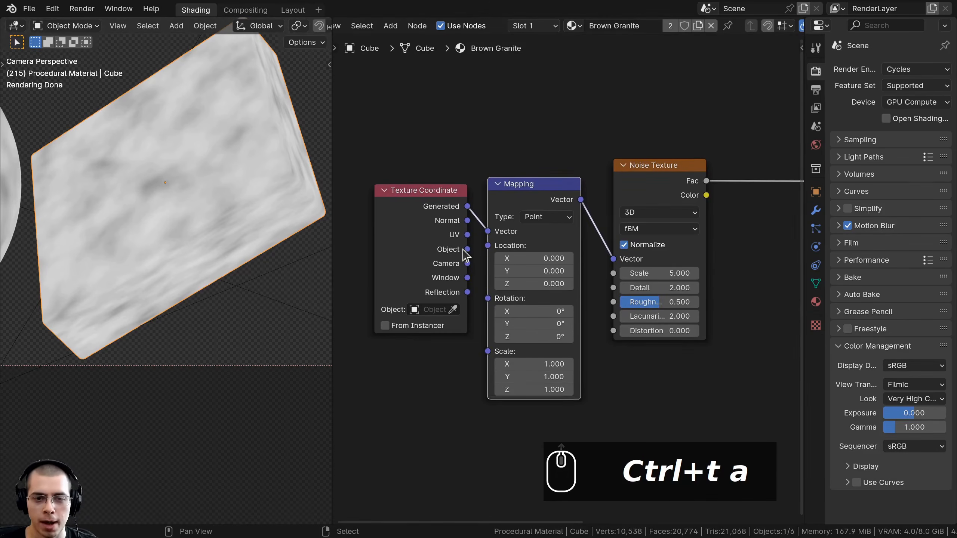
Connect the Texture Coordinate's Object output to the Mapping node's Vector input and adjust the spacing of the nodes
drag(468, 250, 487, 231)
scroll(116, 188, down, 4)
shift+middle_drag(96, 203, 160, 203)
scroll(159, 204, up, 1)
drag(656, 182, 658, 187)
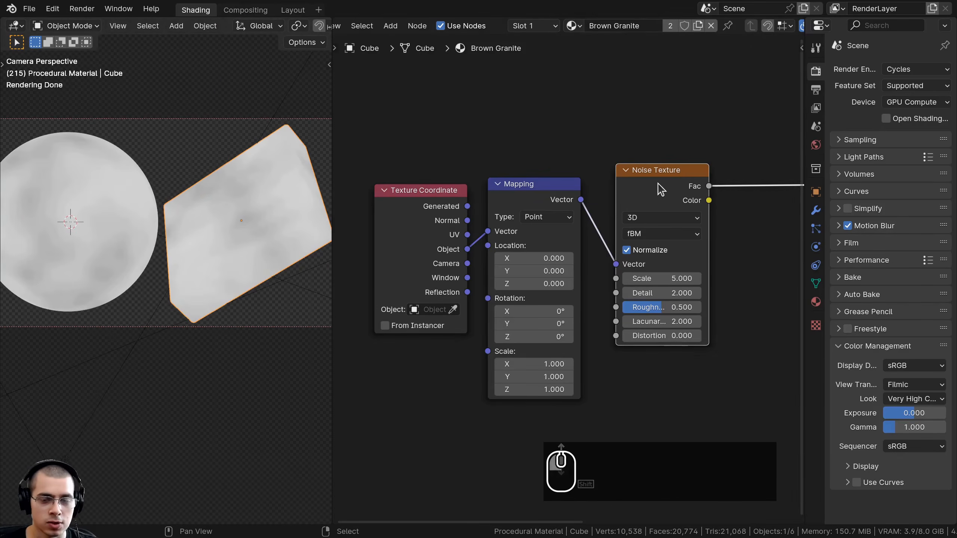
drag(396, 215, 404, 214)
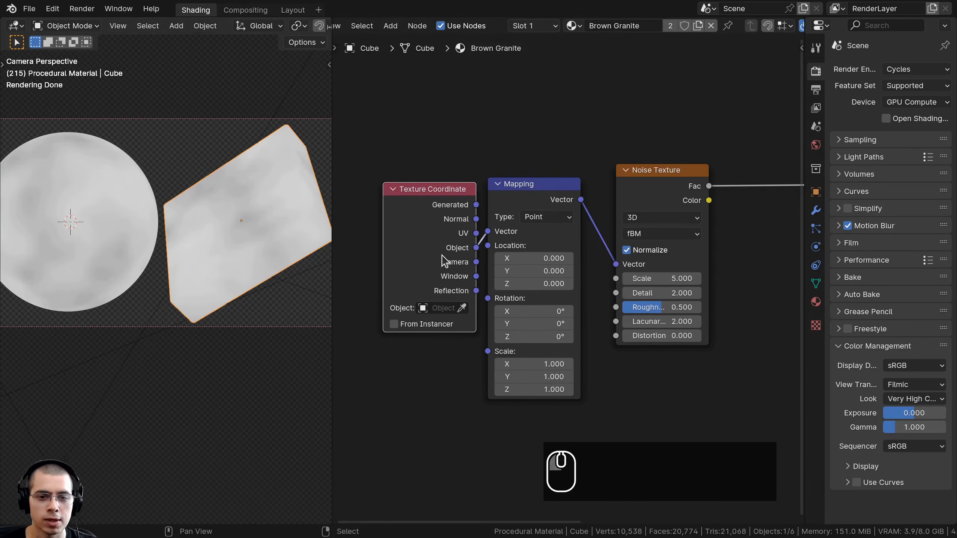
Move the Texture Coordinate and Mapping nodes away from the Noise Texture and join the two in a frame
click(529, 230)
scroll(523, 240, down, 3)
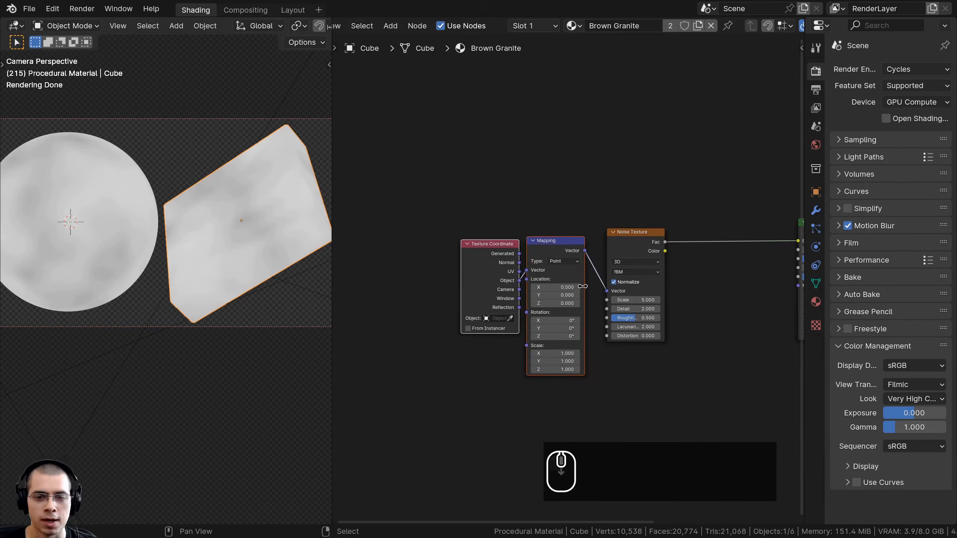
key(g)
click(521, 231)
drag(556, 140, 370, 245)
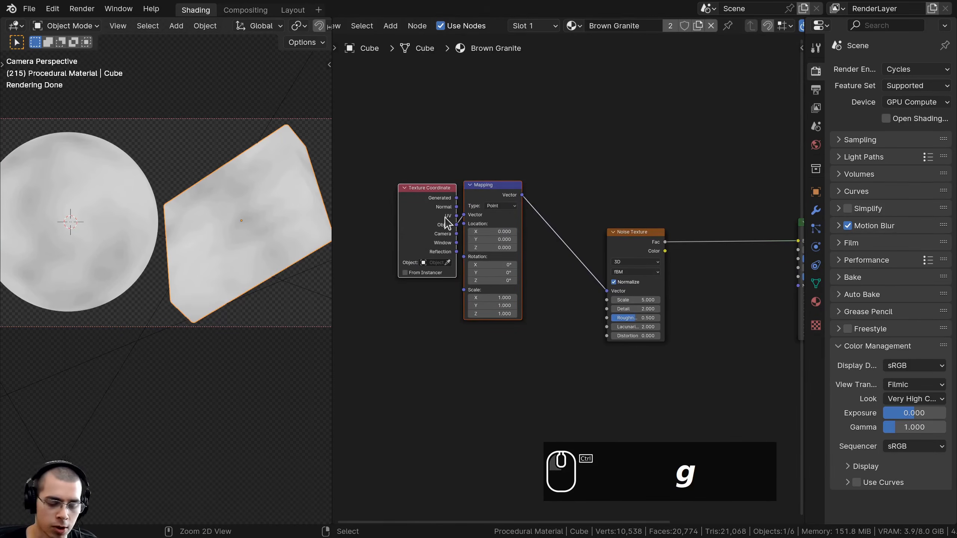
key(ctrl+j)
key(a)
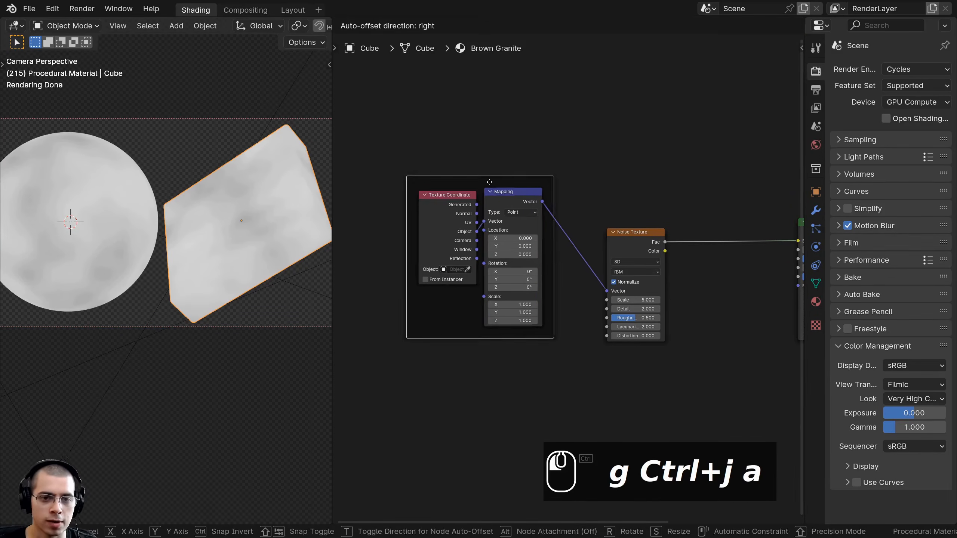
drag(503, 182, 490, 183)
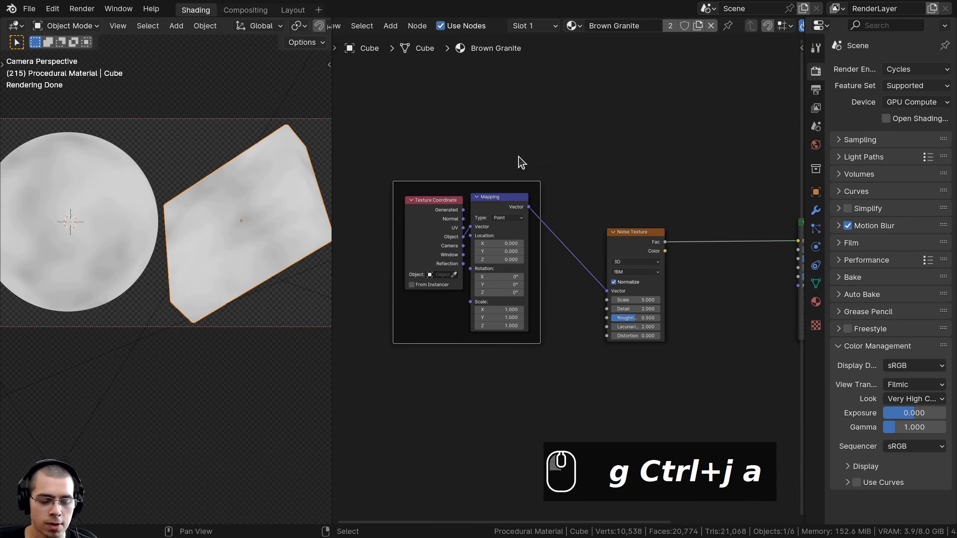
Label the frame around the Texture Coordinate and Mapping nodes "Mapping" and shift it slightly upward
key(F2)
text(Mapping)
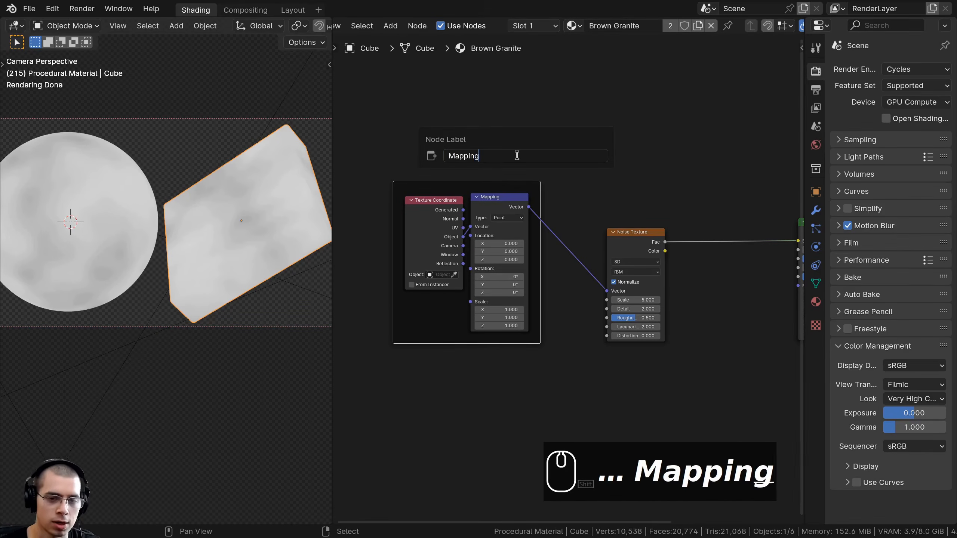
key(Return)
key(a)
drag(492, 182, 493, 155)
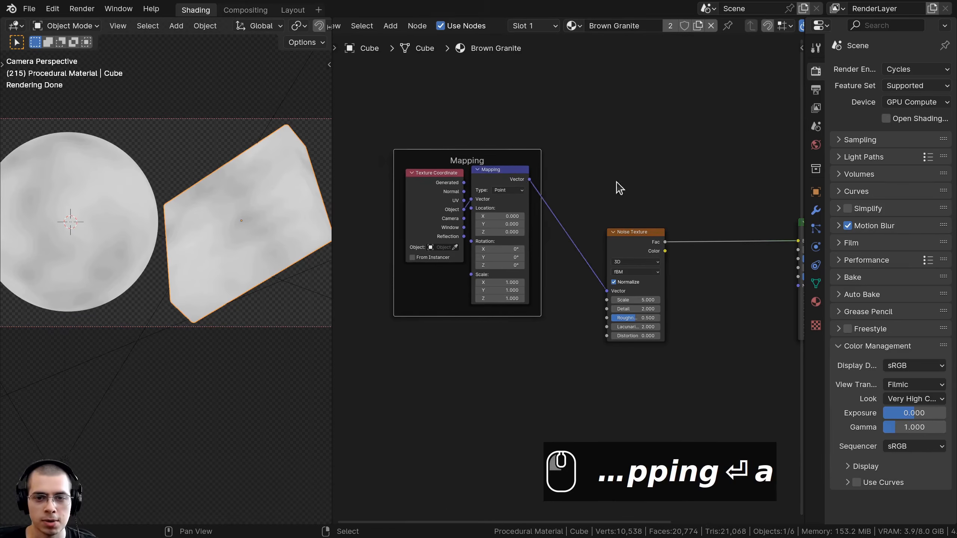
Switch the Noise Texture to 4D and turn off Normalize
middle_drag(616, 188, 460, 167)
scroll(460, 167, up, 1)
key(a)
drag(491, 223, 484, 225)
scroll(514, 217, up, 1)
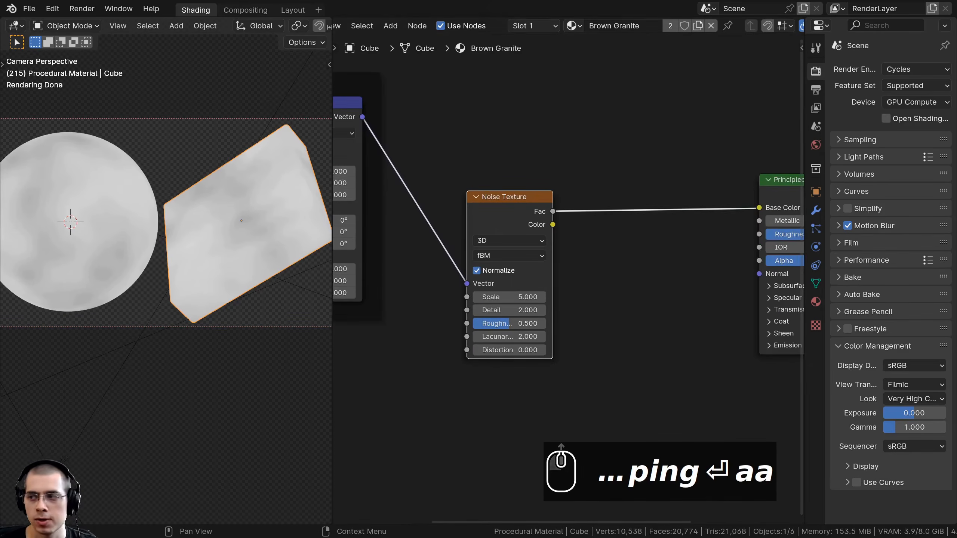
key(Tab)
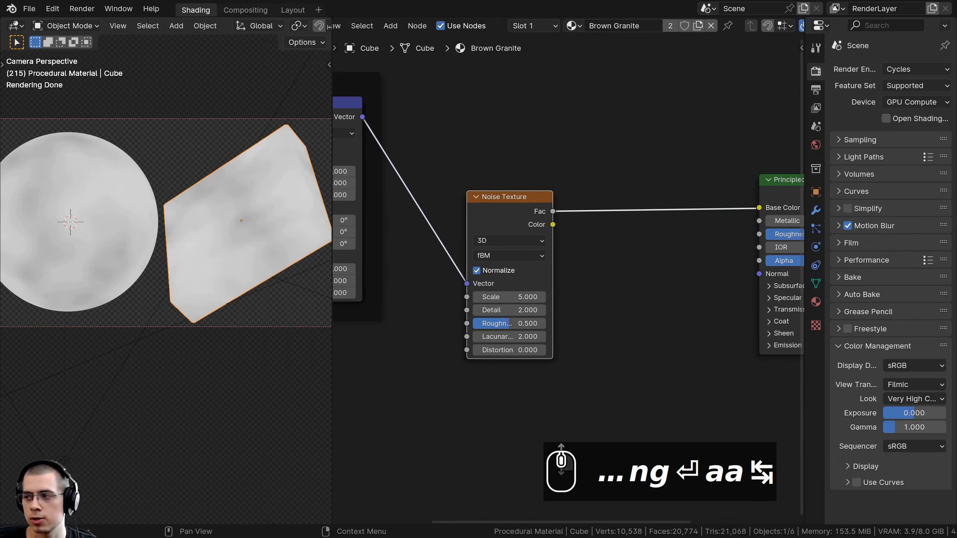
scroll(503, 375, up, 2)
key(x)
click(500, 189)
click(488, 282)
middle_drag(528, 267, 606, 258)
click(544, 222)
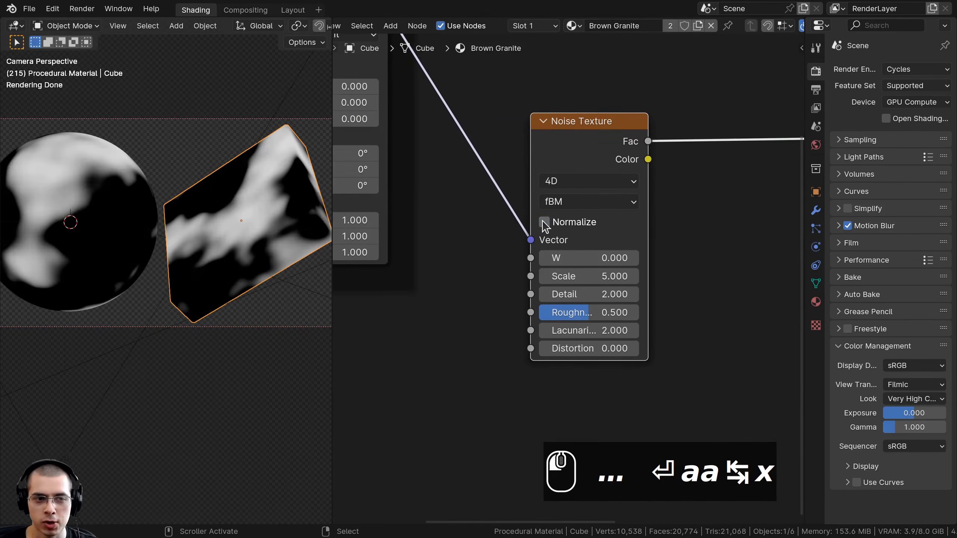
Set the Noise Texture's Scale to 4, Detail to 15 and Roughness to 1
middle_drag(637, 316, 658, 290)
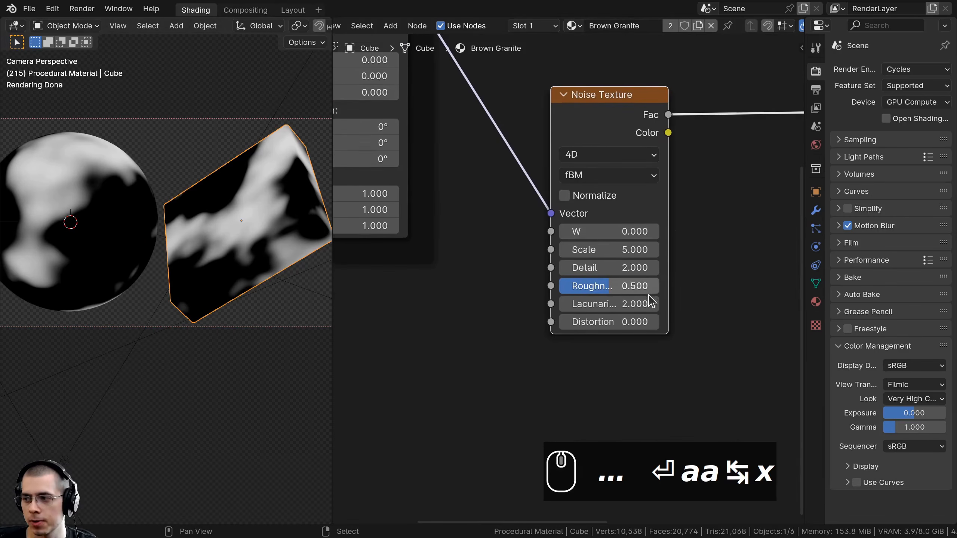
click(635, 250)
text(4)
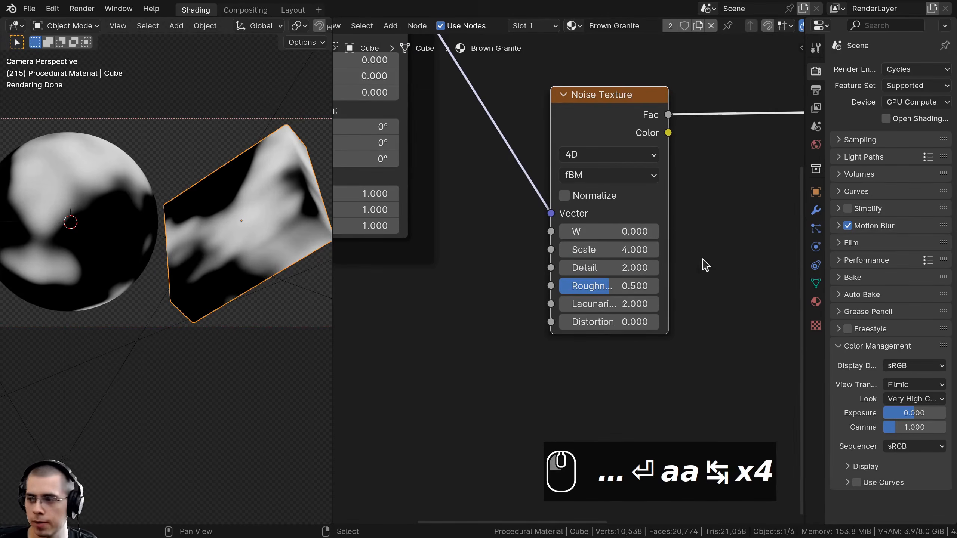
drag(599, 268, 637, 288)
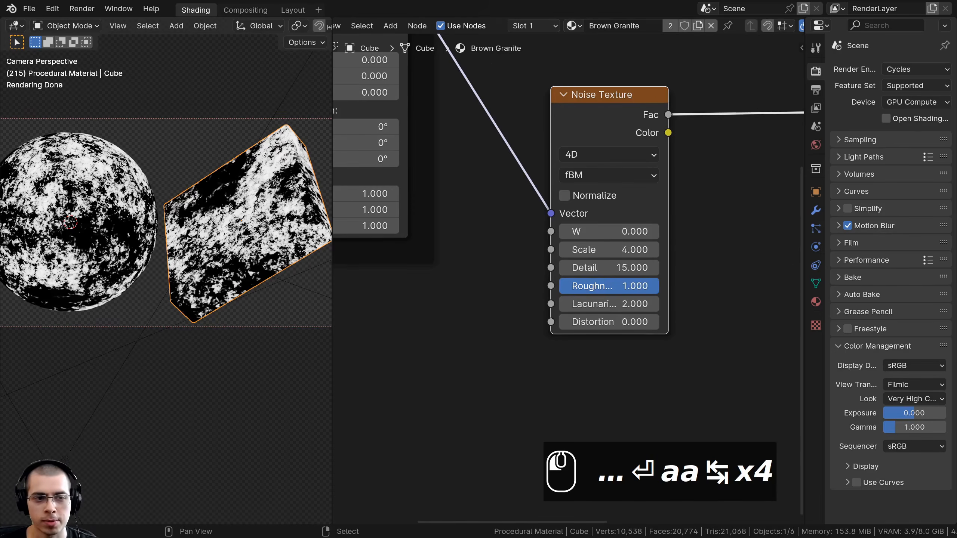
Examine the detailed noise pattern up close on the sphere
shift+middle_drag(116, 215, 259, 268)
scroll(259, 268, up, 3)
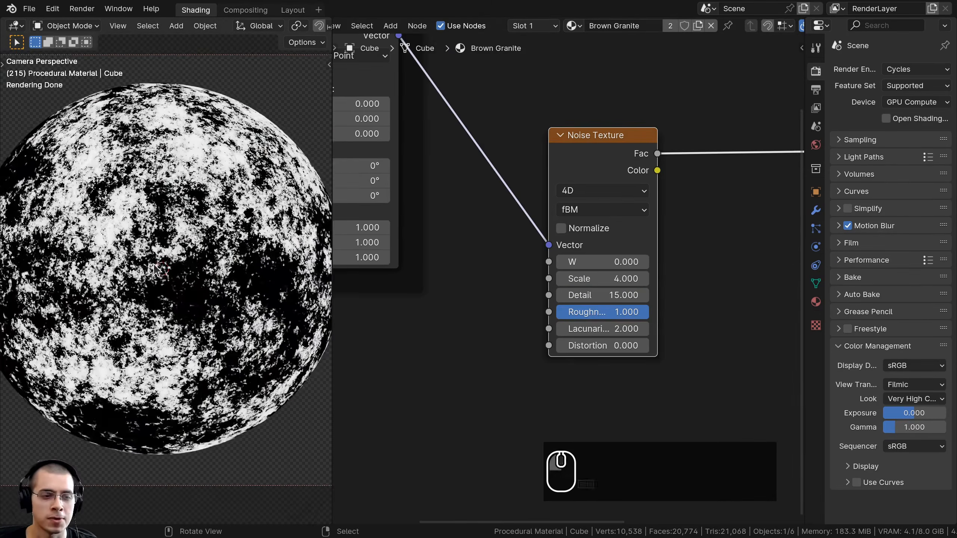
scroll(206, 265, up, 4)
shift+middle_drag(174, 249, 132, 254)
scroll(190, 275, up, 3)
drag(577, 167, 579, 166)
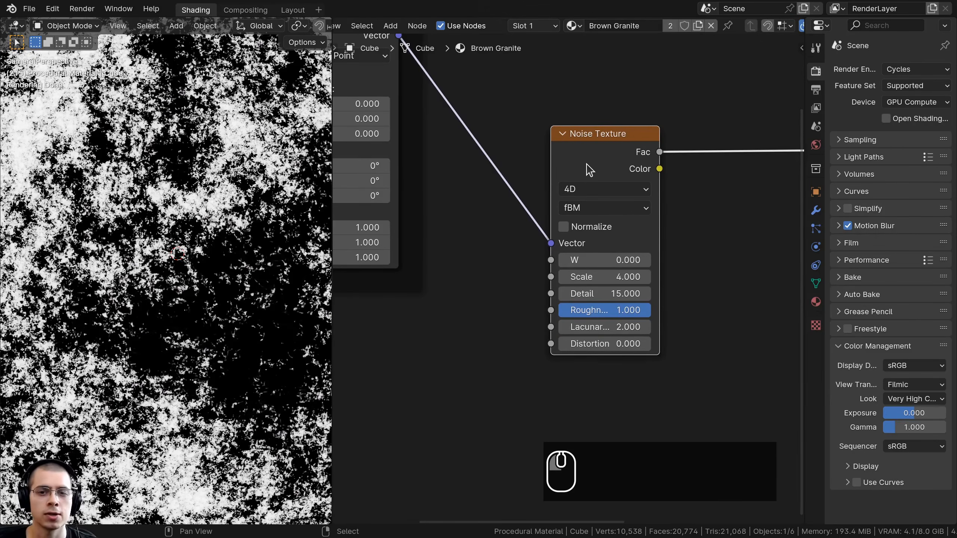
key(g)
right_click(583, 164)
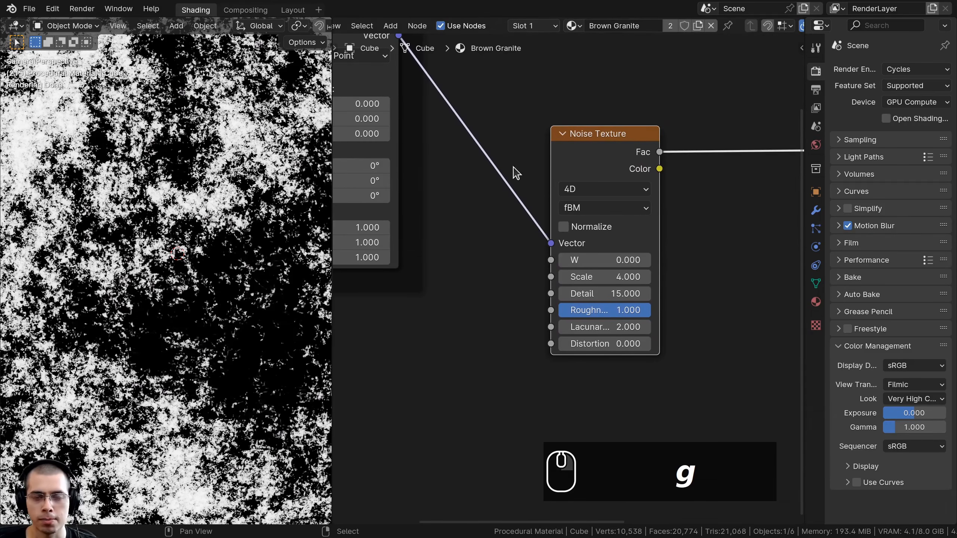
drag(579, 171, 581, 171)
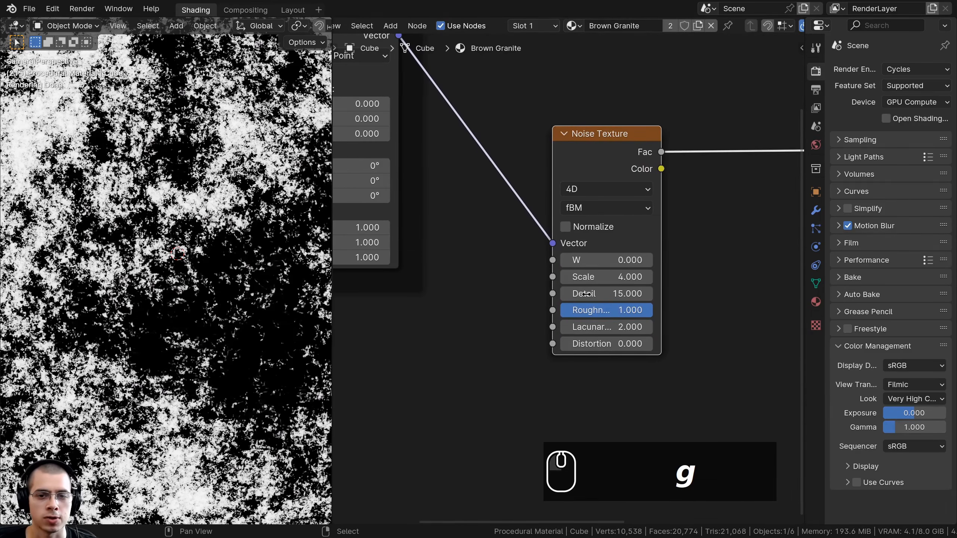
scroll(165, 264, down, 3)
shift+middle_drag(165, 264, 134, 262)
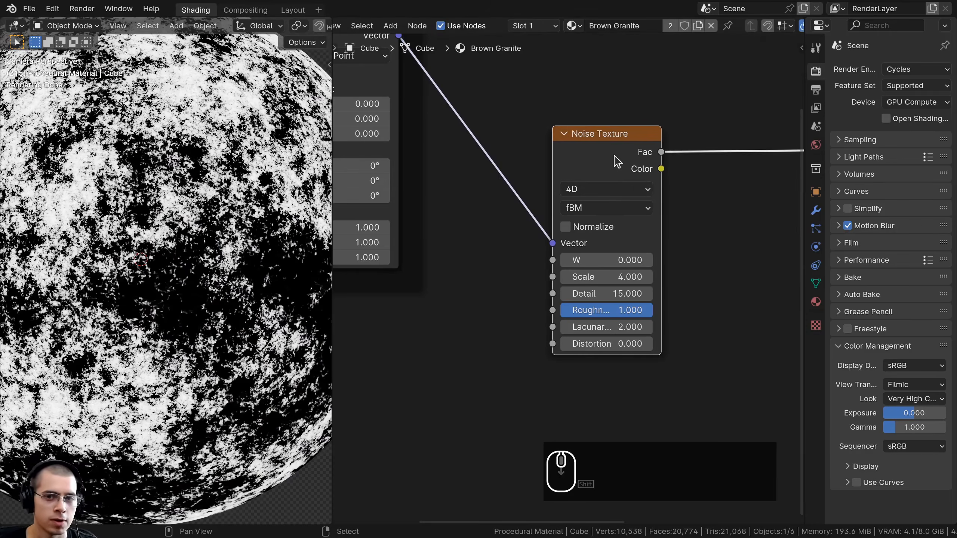
drag(614, 156, 622, 153)
shift+middle_drag(165, 264, 168, 251)
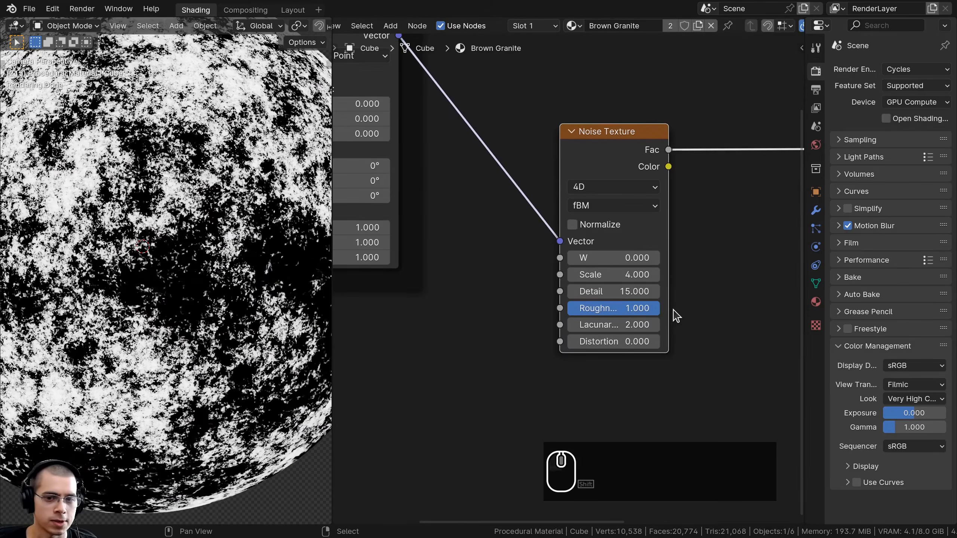
Add a Color Ramp node between the Noise Texture and the Principled BSDF
scroll(685, 306, down, 2)
key(shift+a)
text(c)
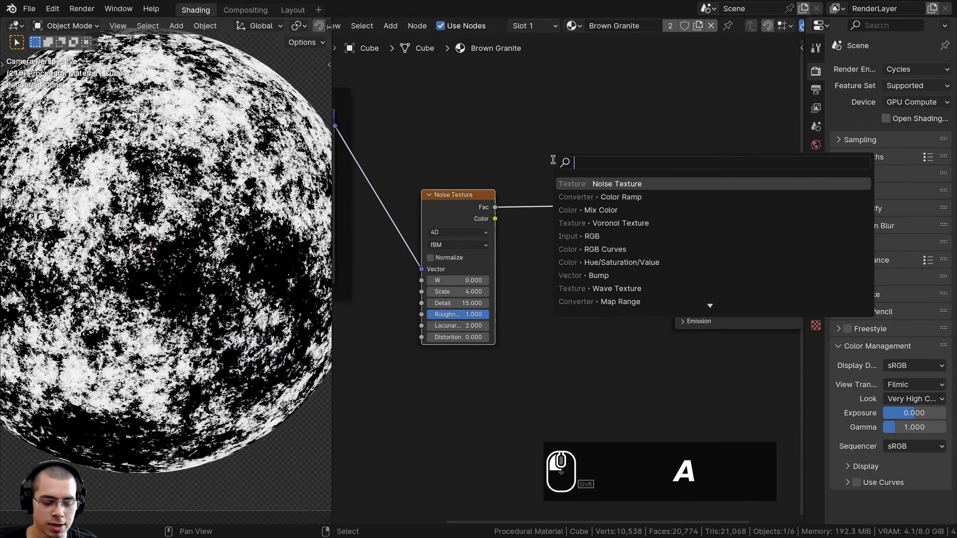
text(ol)
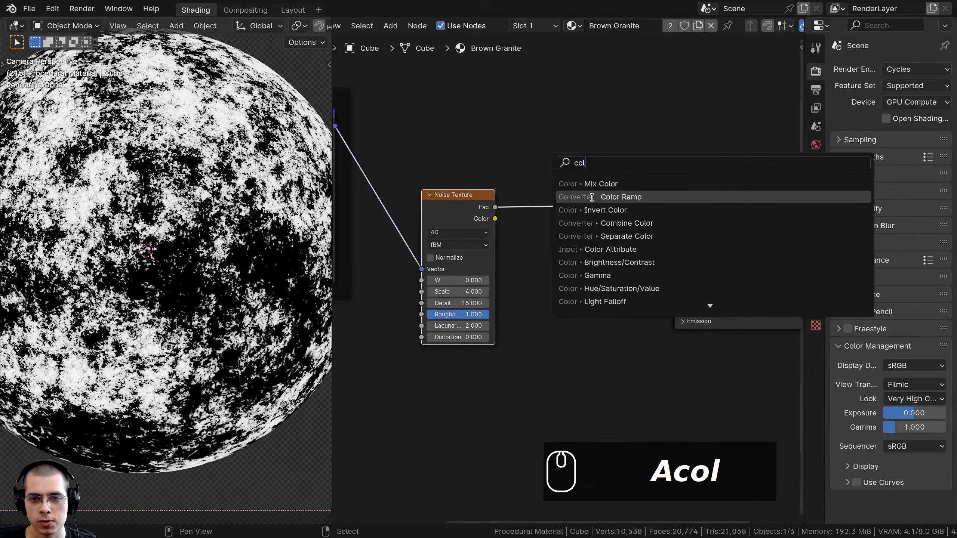
click(619, 197)
click(515, 190)
drag(544, 205, 558, 208)
drag(569, 216, 561, 215)
Move the Color Ramp's white stop to position 0.465 and check the contrast on the sphere
scroll(588, 222, up, 1)
drag(640, 245, 567, 249)
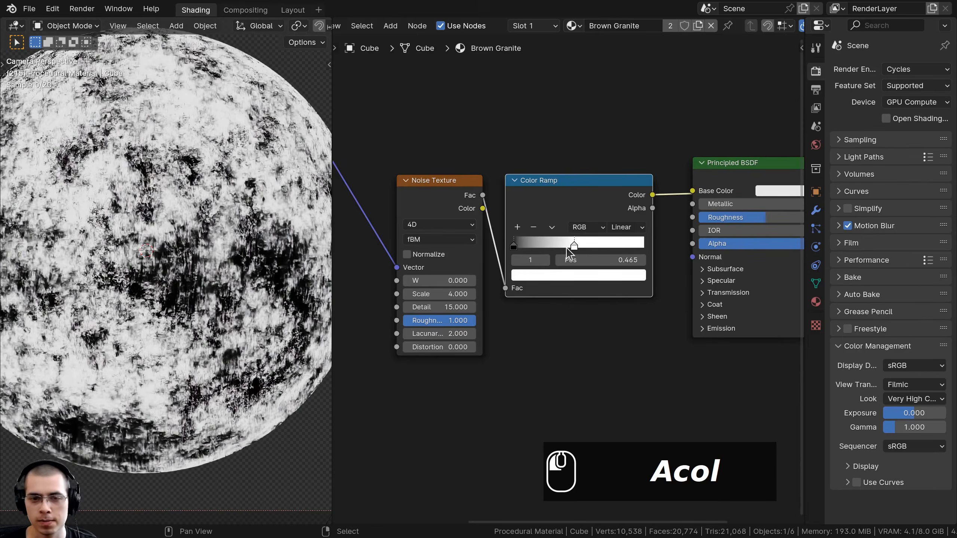
scroll(294, 287, down, 3)
drag(553, 199, 537, 203)
scroll(538, 203, down, 4)
Make room before the Principled BSDF and Material Output, and insert a Mix Color node after the Color Ramp
middle_drag(657, 151, 523, 156)
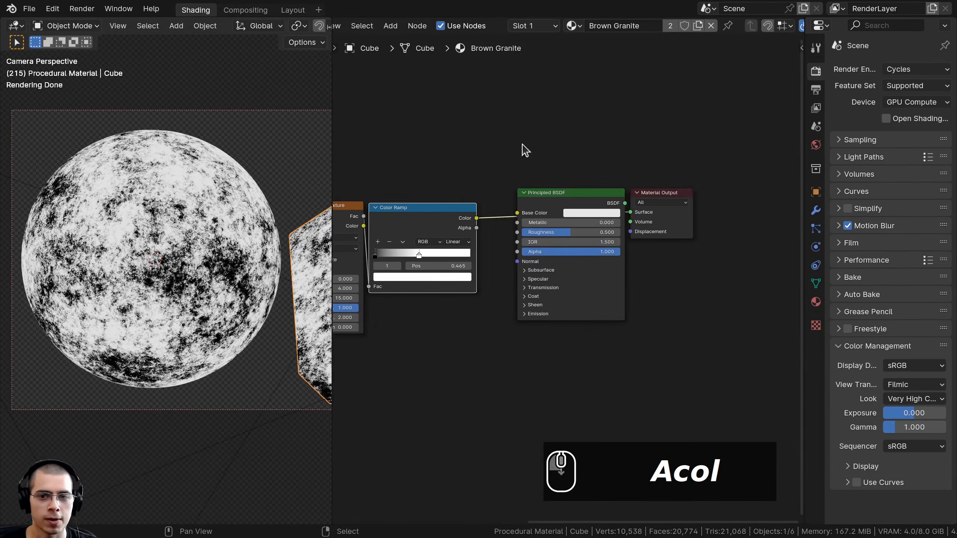
drag(523, 142, 641, 198)
middle_drag(478, 258, 495, 246)
key(g)
click(569, 235)
key(shift+a)
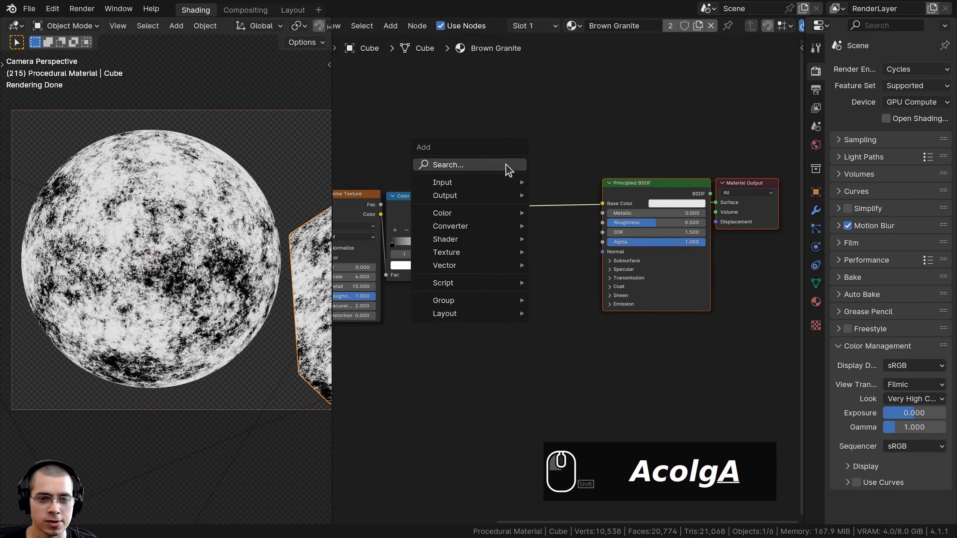
click(505, 165)
text(mix c)
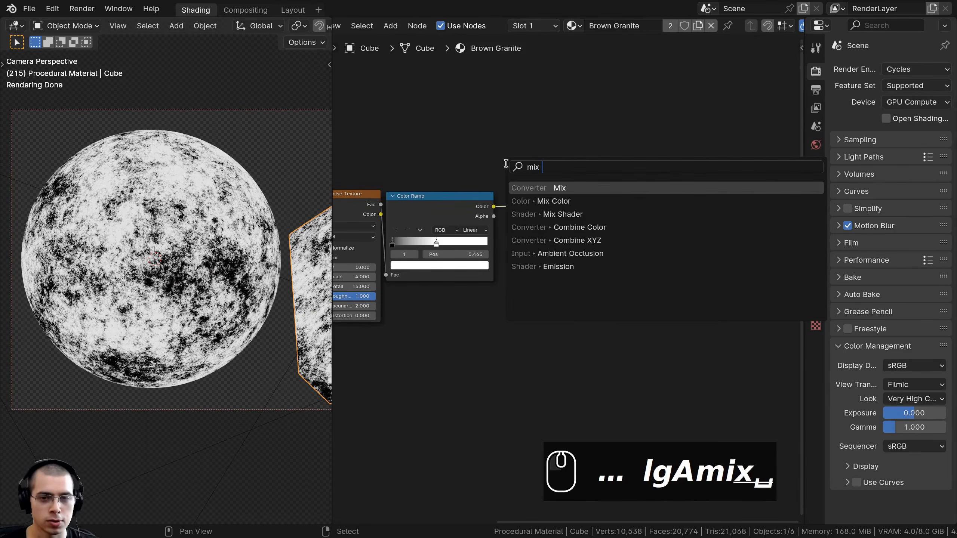
click(527, 183)
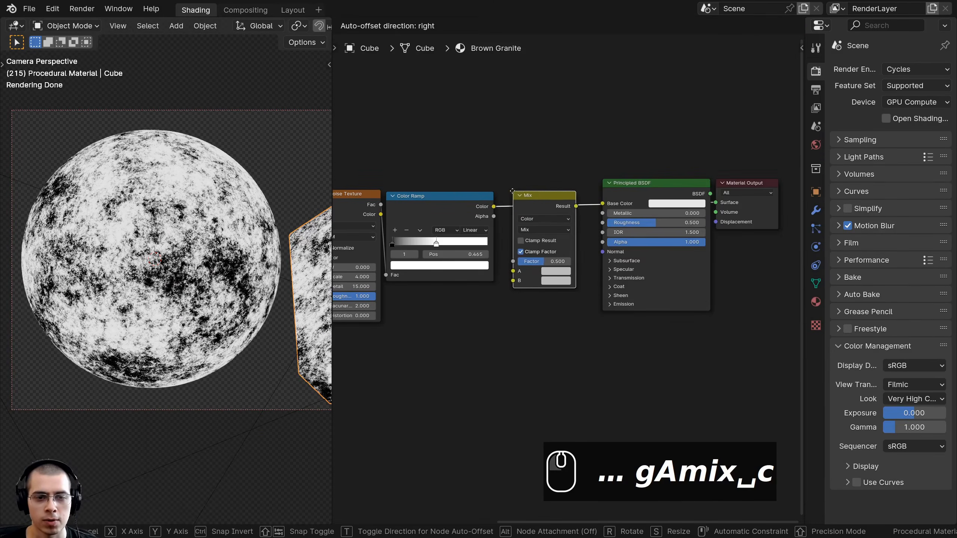
click(507, 190)
Connect the Color Ramp to the Mix node's Factor and paste dark brown 43362A into A and light brown 9A8470 into B
scroll(490, 200, up, 1)
scroll(488, 202, up, 1)
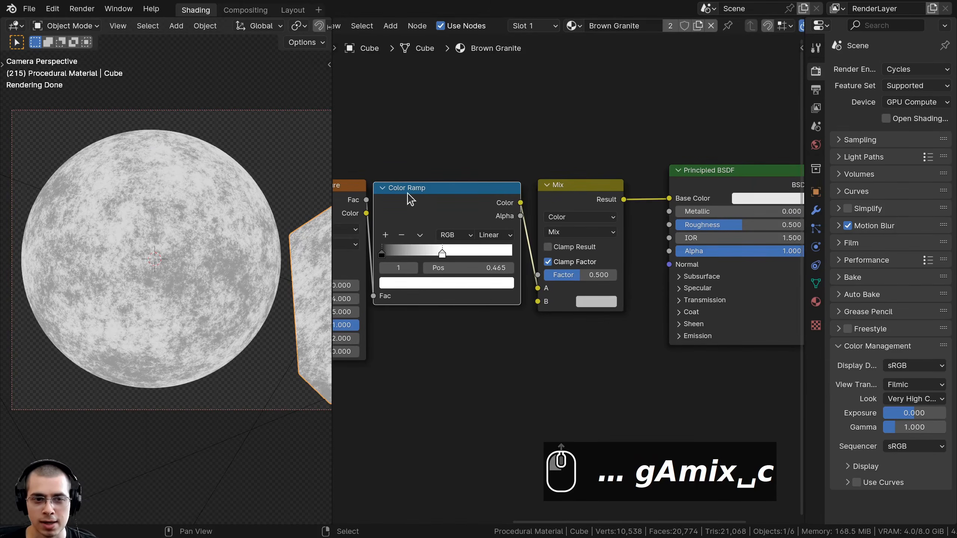
drag(538, 290, 538, 275)
scroll(544, 269, up, 1)
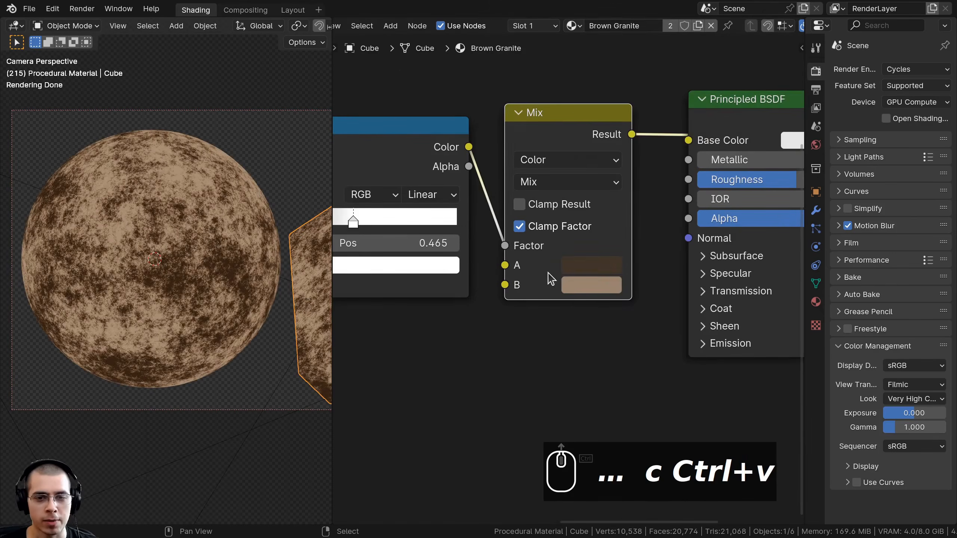
View the hex codes of the Mix node's A and B colors
middle_drag(549, 272, 572, 141)
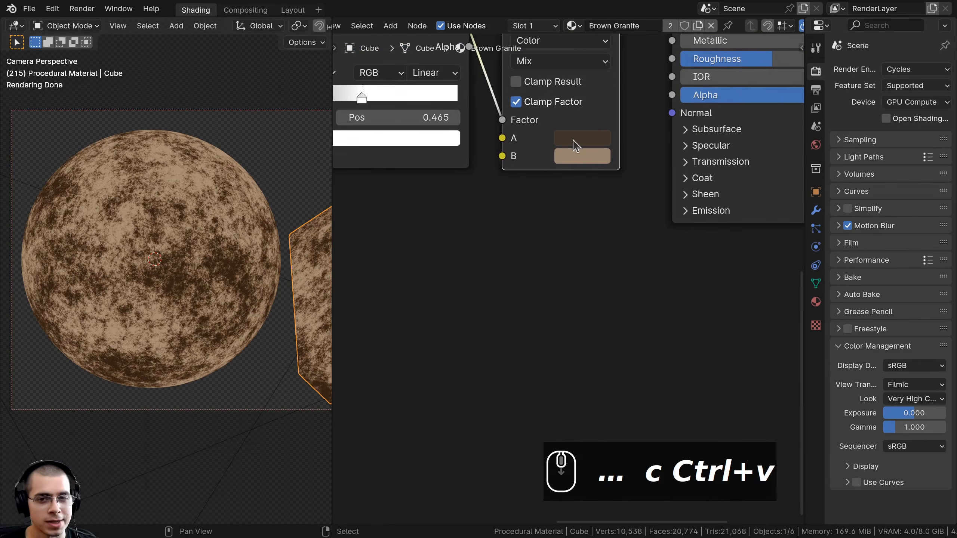
click(573, 139)
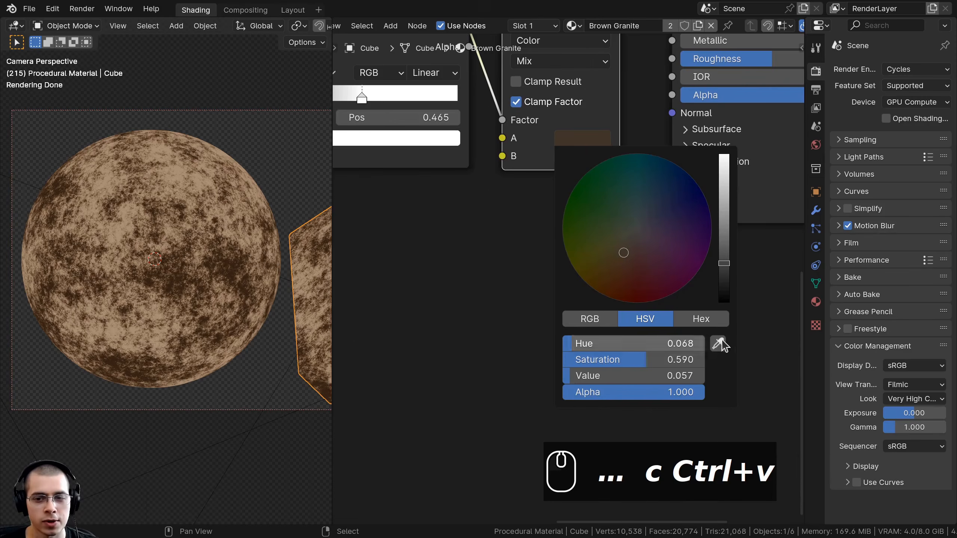
click(702, 319)
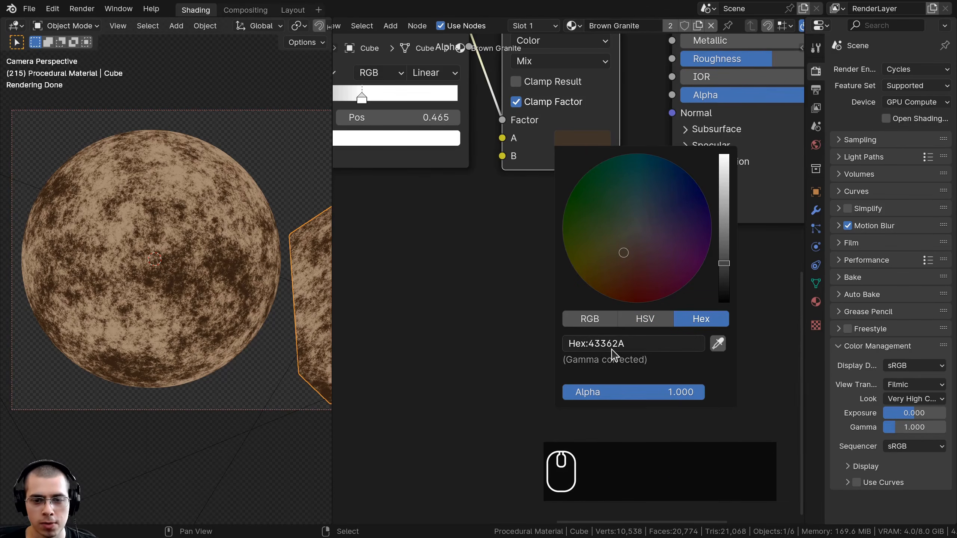
scroll(524, 176, down, 1)
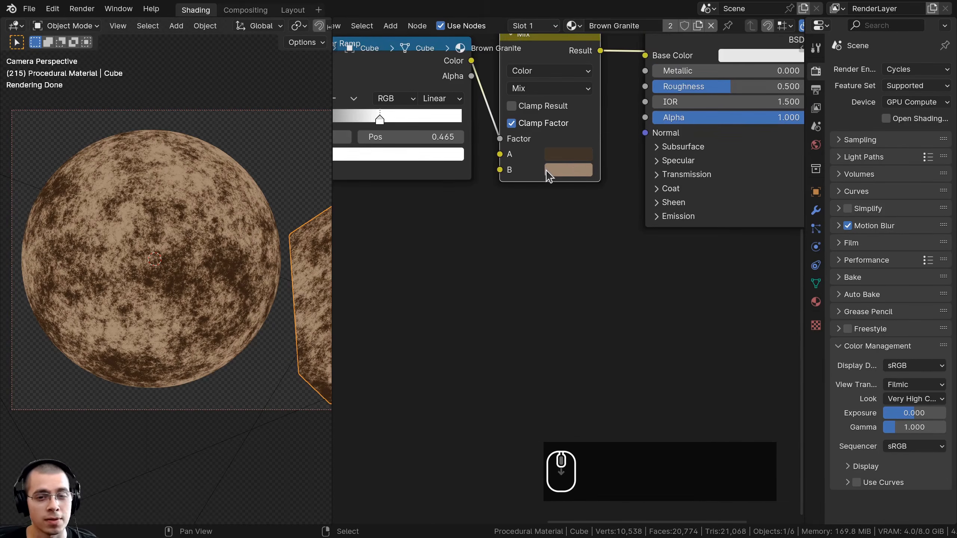
click(573, 170)
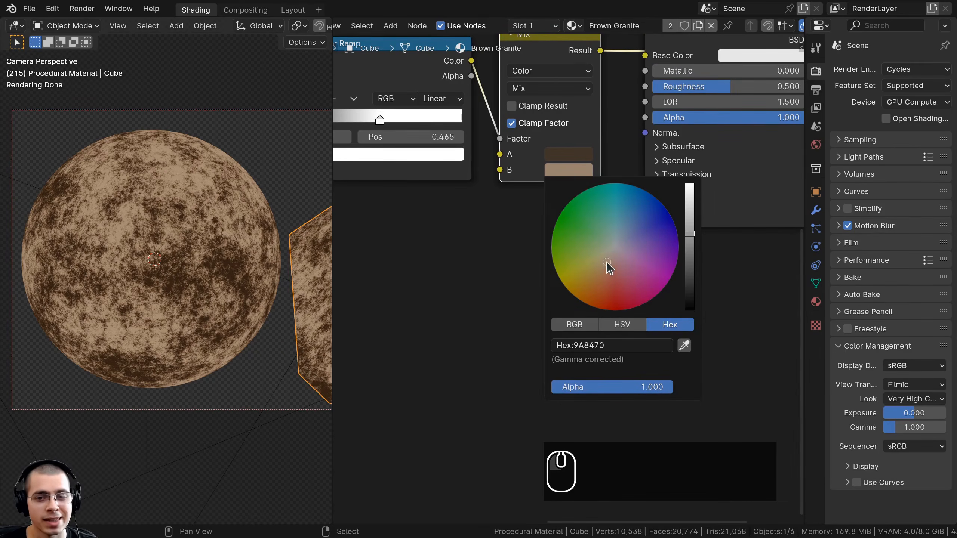
click(586, 171)
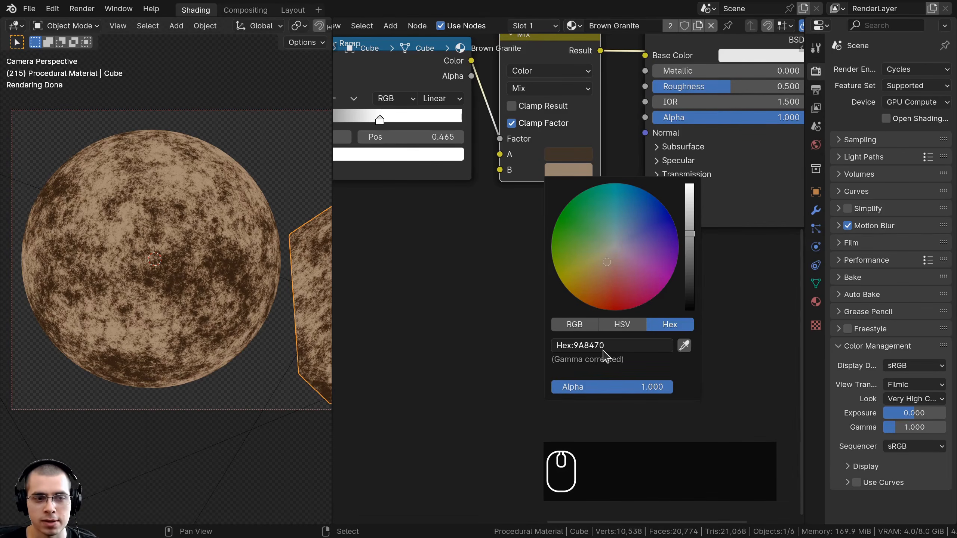
Enclose the Noise Texture, Color Ramp and Mix nodes in a frame labeled "Texture 1"
drag(647, 346, 442, 176)
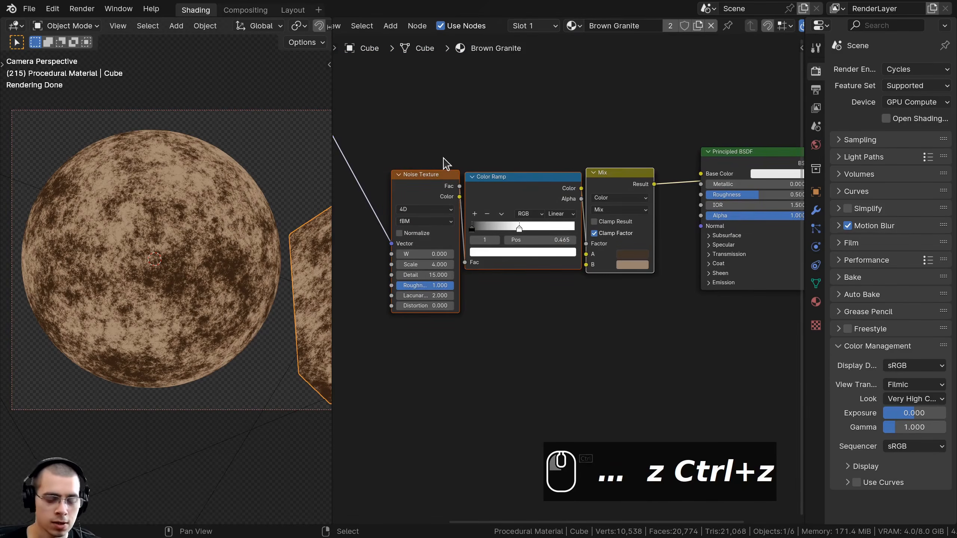
key(ctrl+j)
middle_drag(454, 189, 508, 197)
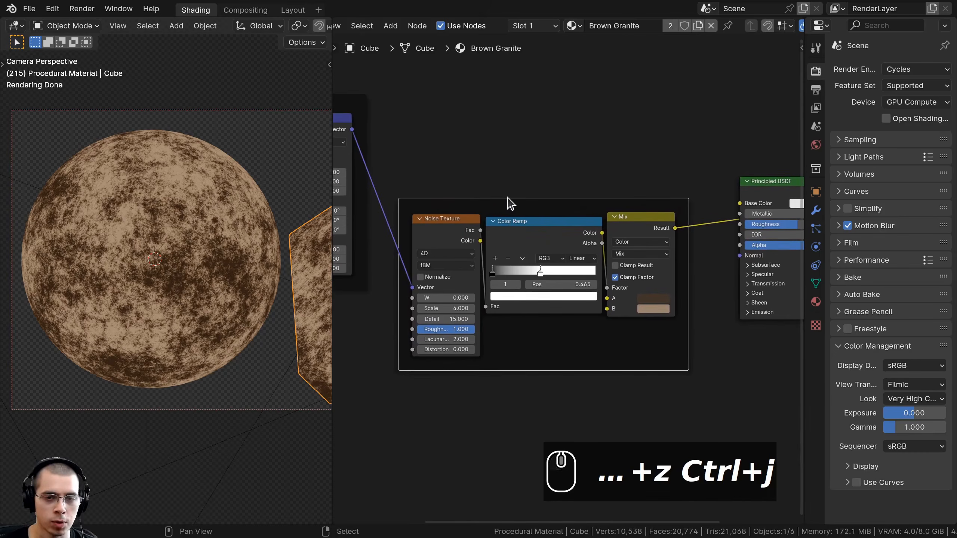
key(F2)
text(Texture 1)
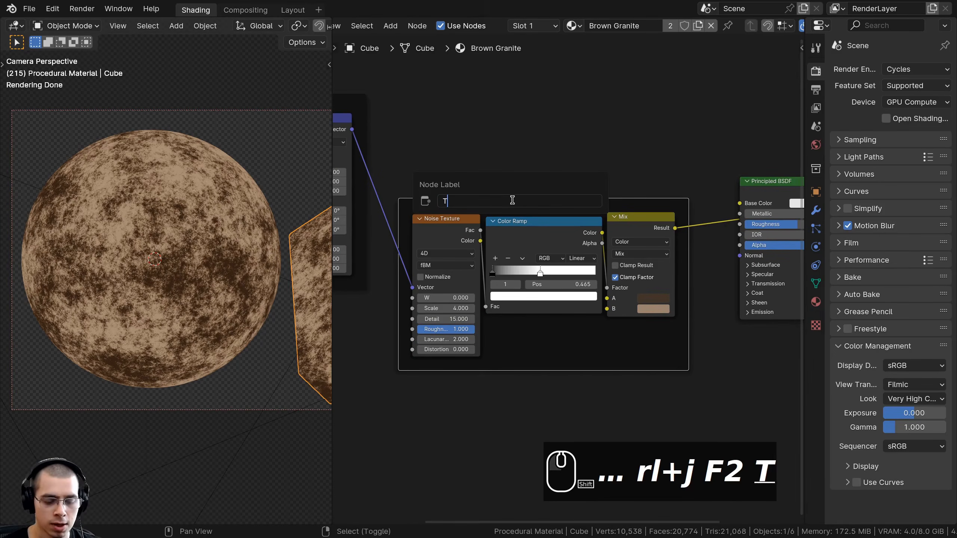
key(Return)
key(a)
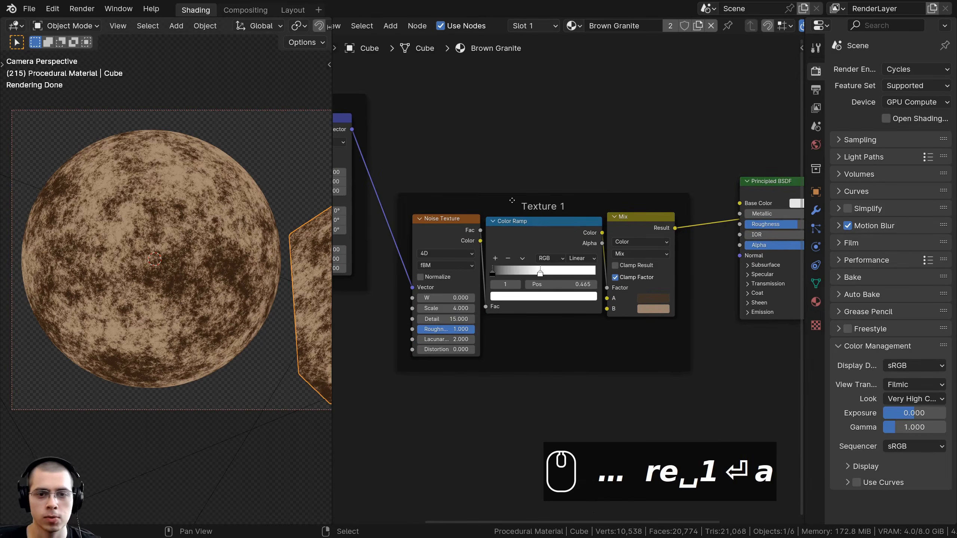
Move the Texture 1 frame lower in the node tree to free up space above it
drag(512, 200, 512, 221)
middle_drag(514, 207, 532, 282)
key(a)
scroll(532, 282, down, 2)
scroll(532, 282, up, 1)
middle_drag(593, 141, 597, 160)
scroll(603, 282, down, 1)
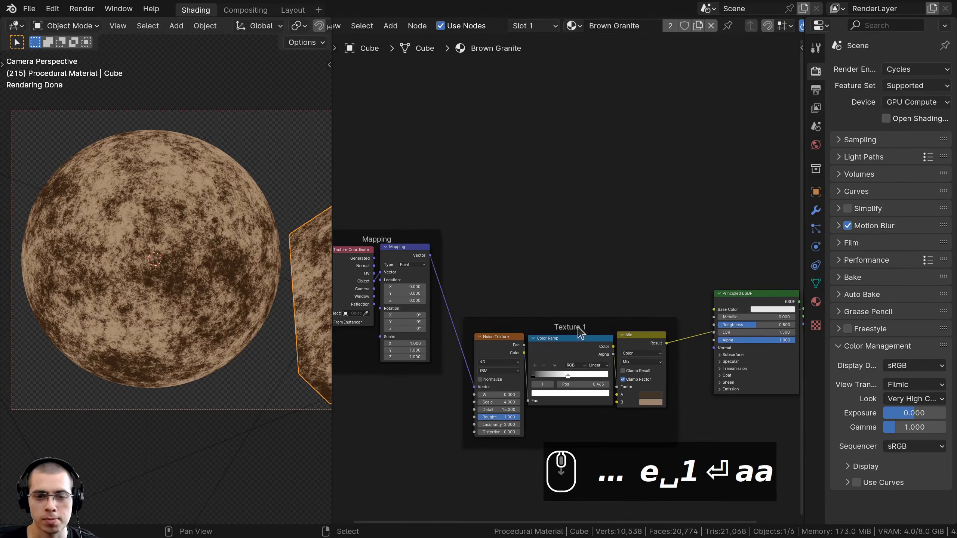
scroll(605, 205, up, 1)
Add a second Noise Texture node above the Texture 1 frame and connect the Mapping node's Vector output to it
key(shift+a)
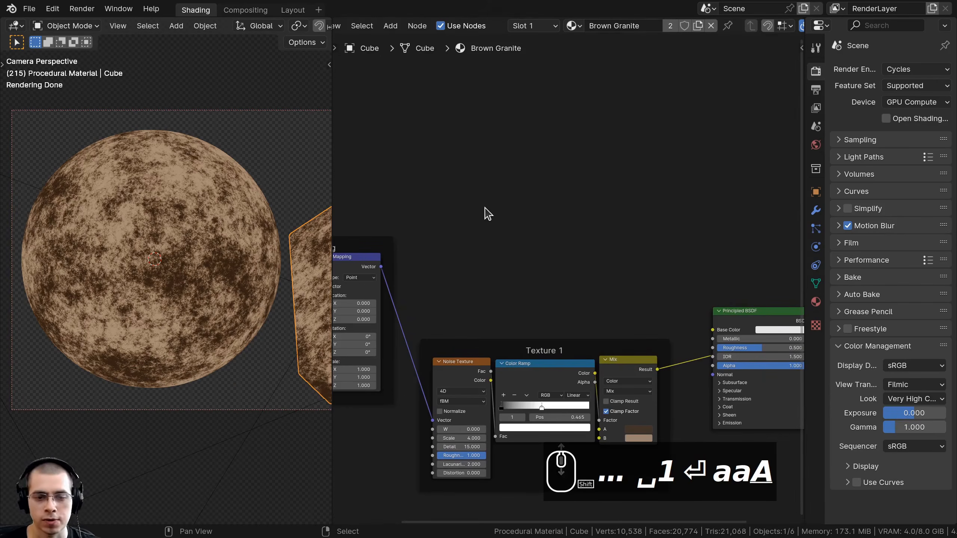
key(shift+a)
text(nois)
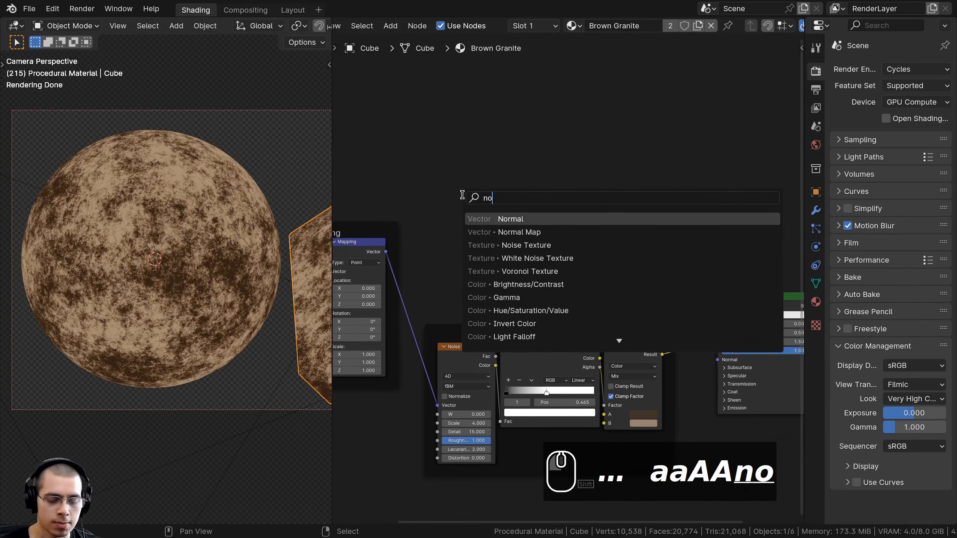
key(Return)
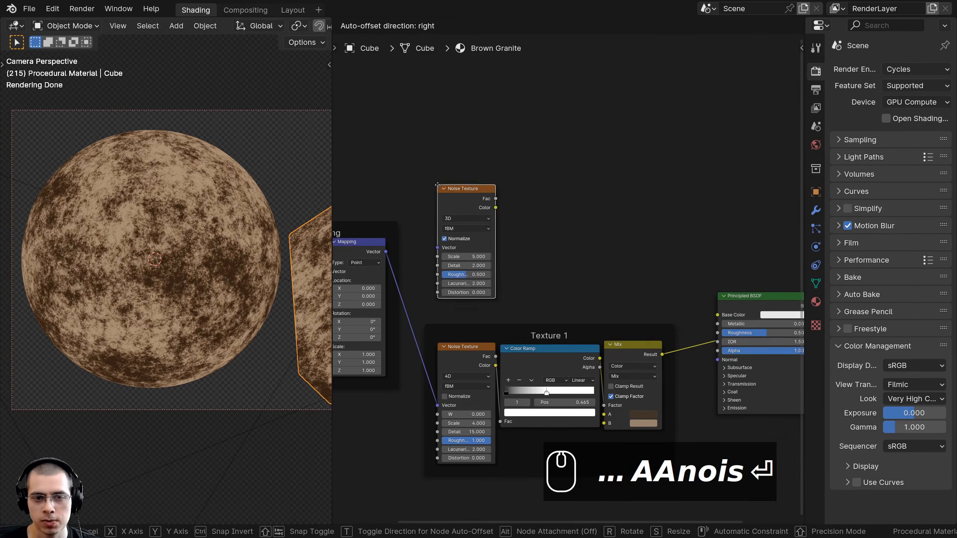
click(475, 203)
scroll(395, 252, up, 1)
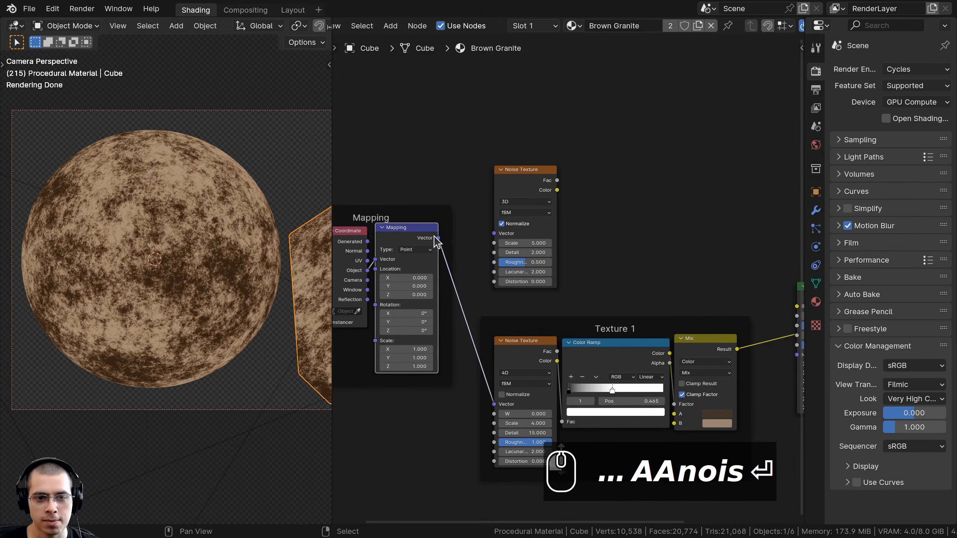
drag(438, 237, 494, 234)
middle_drag(423, 279, 445, 285)
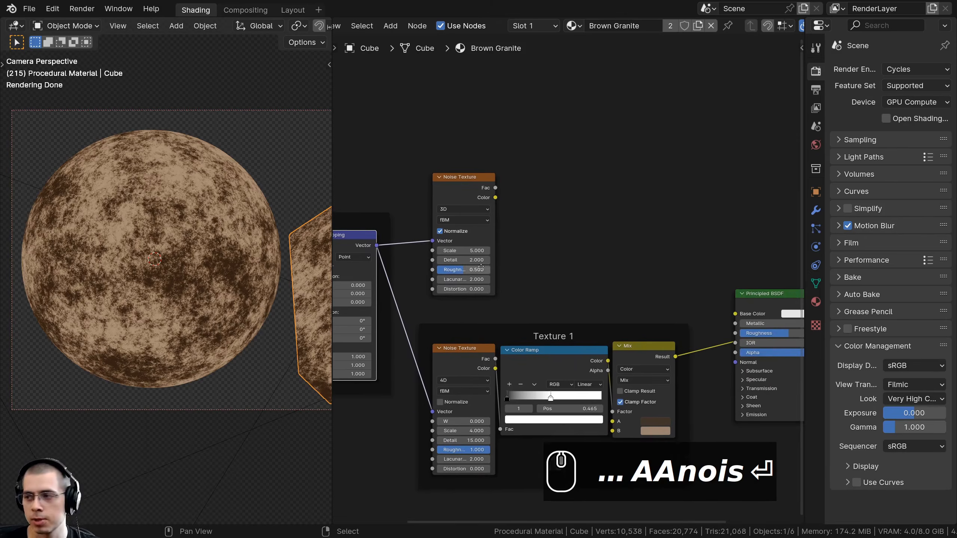
Preview the new Noise Texture on the objects and set its Scale to 6 and Detail to 15
scroll(472, 246, up, 1)
ctrl+shift+click(412, 164)
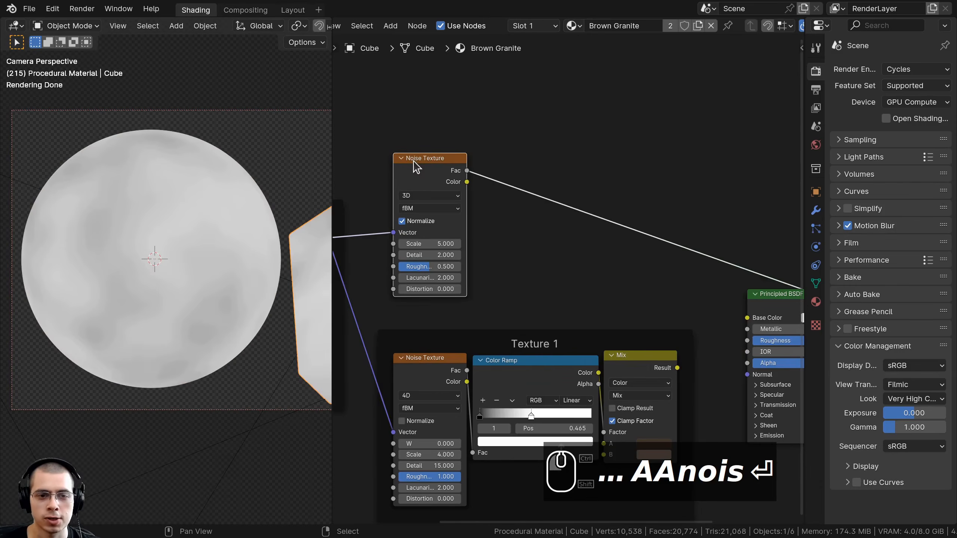
scroll(415, 166, up, 2)
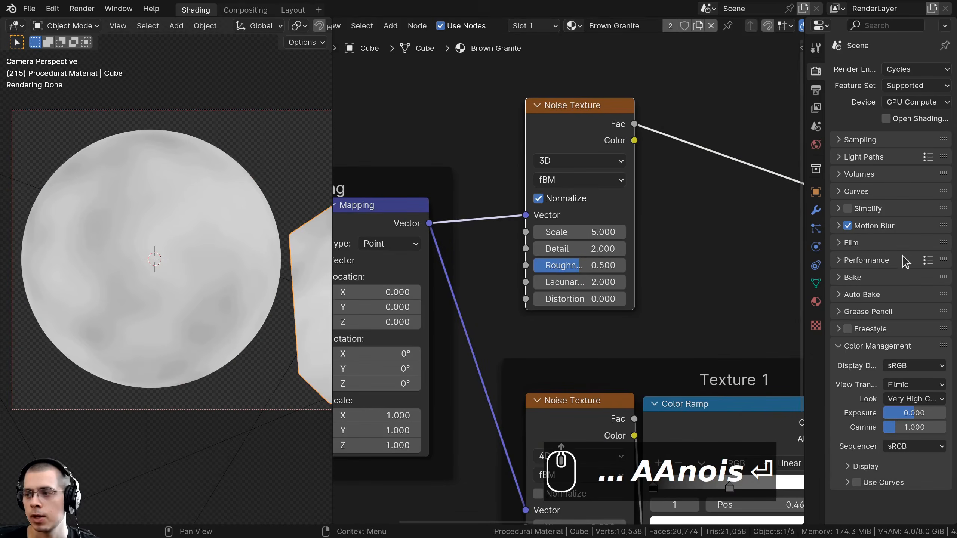
scroll(663, 256, up, 1)
double_click(565, 229)
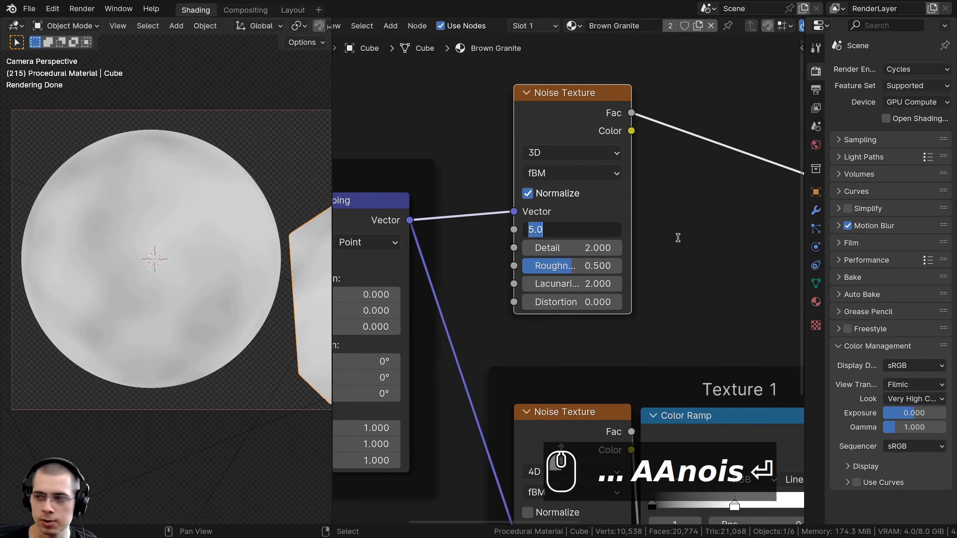
text(6)
click(668, 244)
drag(561, 248, 621, 247)
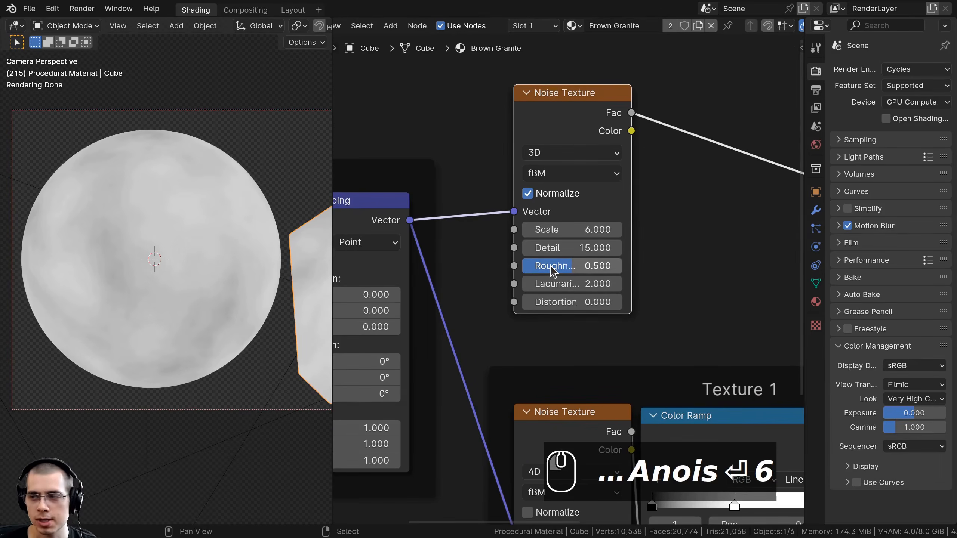
Set the new Noise Texture's Roughness to 0.73
double_click(553, 267)
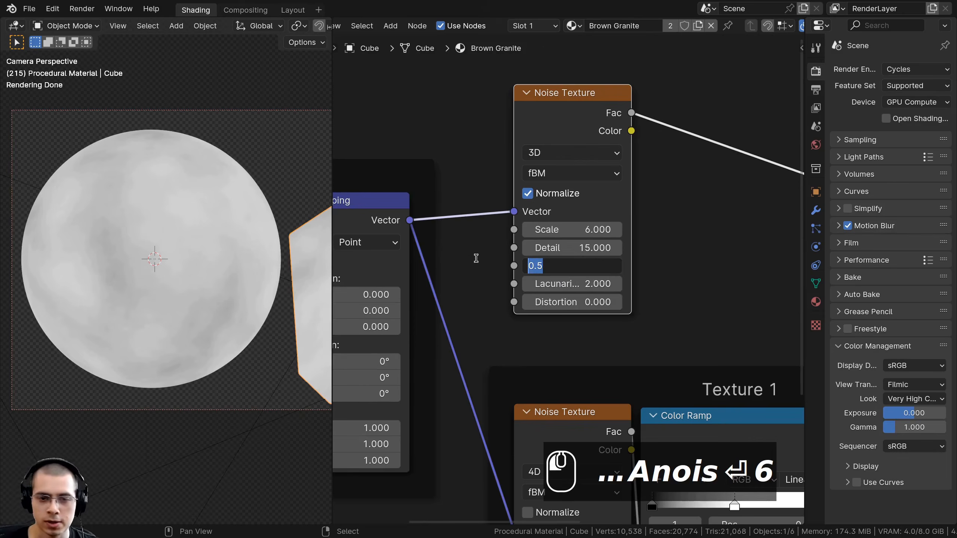
text(.7)
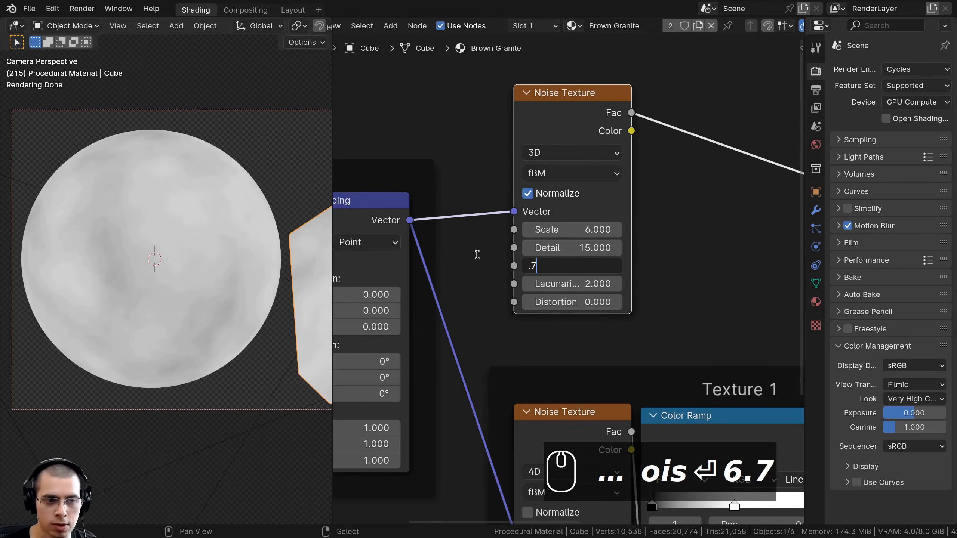
text(3)
key(Return)
middle_drag(504, 264, 477, 263)
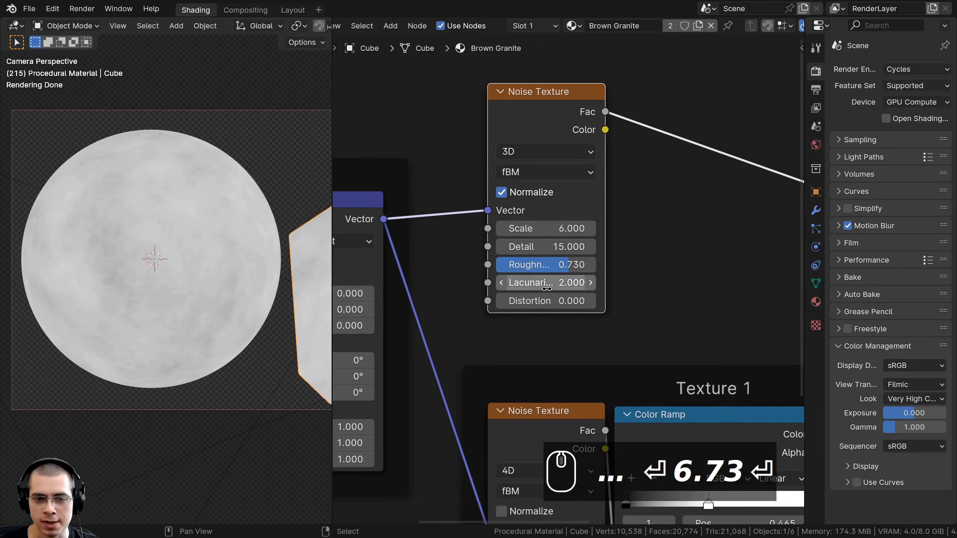
Set the new Noise Texture's Lacunarity to 4.6 and inspect the noise pattern up close on the sphere
double_click(547, 287)
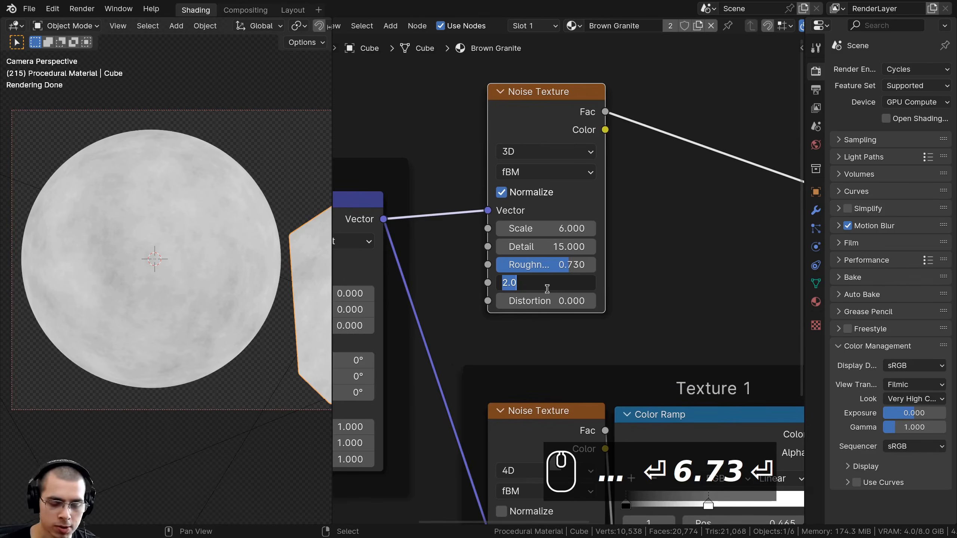
text(4.)
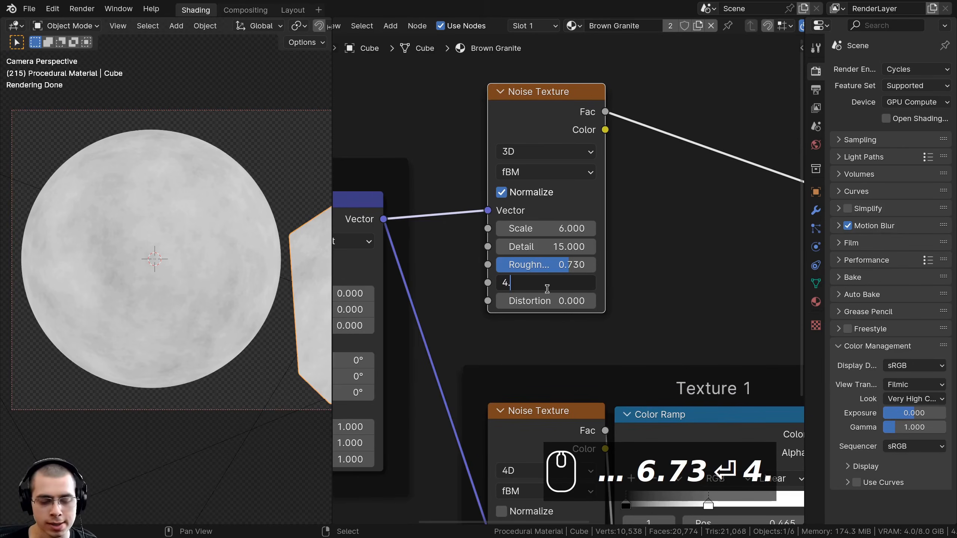
text(6)
key(Return)
scroll(109, 316, up, 6)
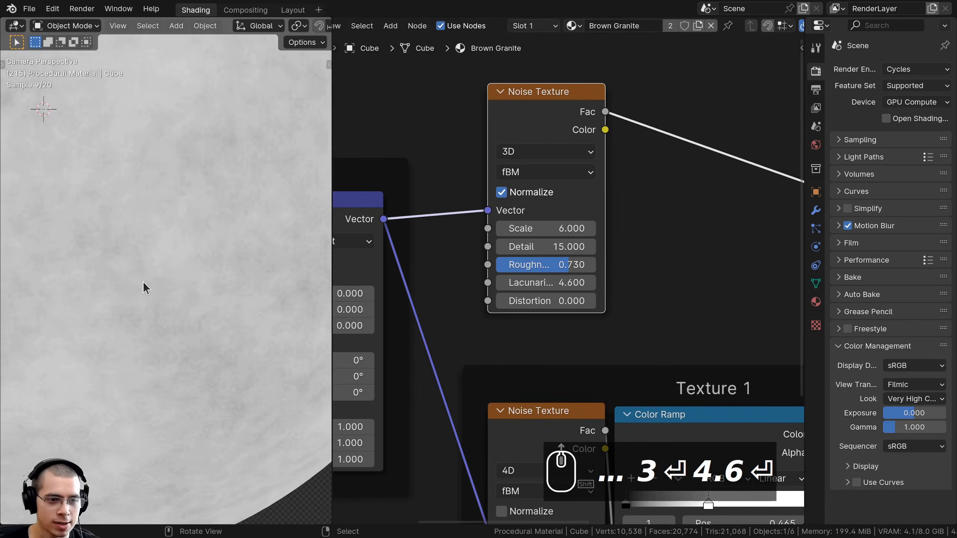
shift+middle_drag(196, 115, 184, 185)
scroll(173, 166, up, 2)
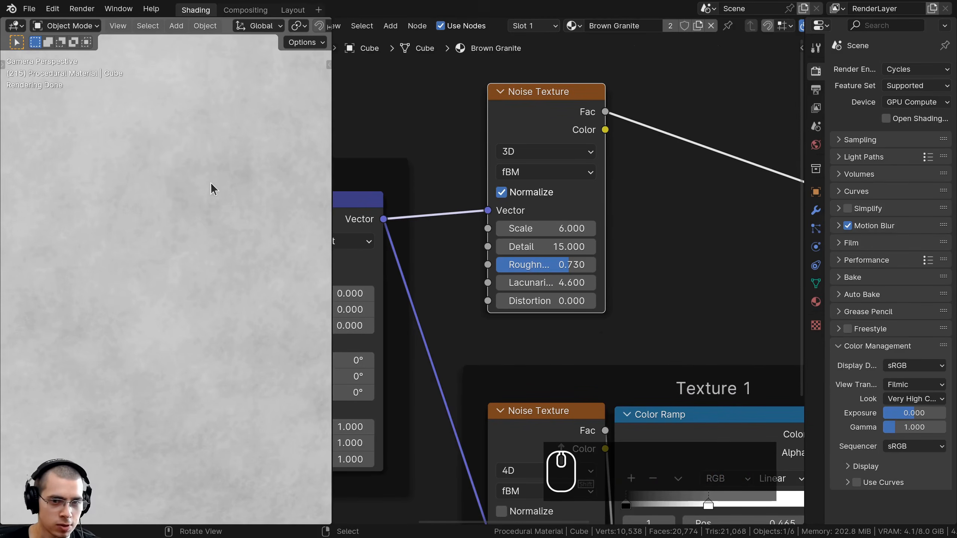
scroll(204, 286, down, 5)
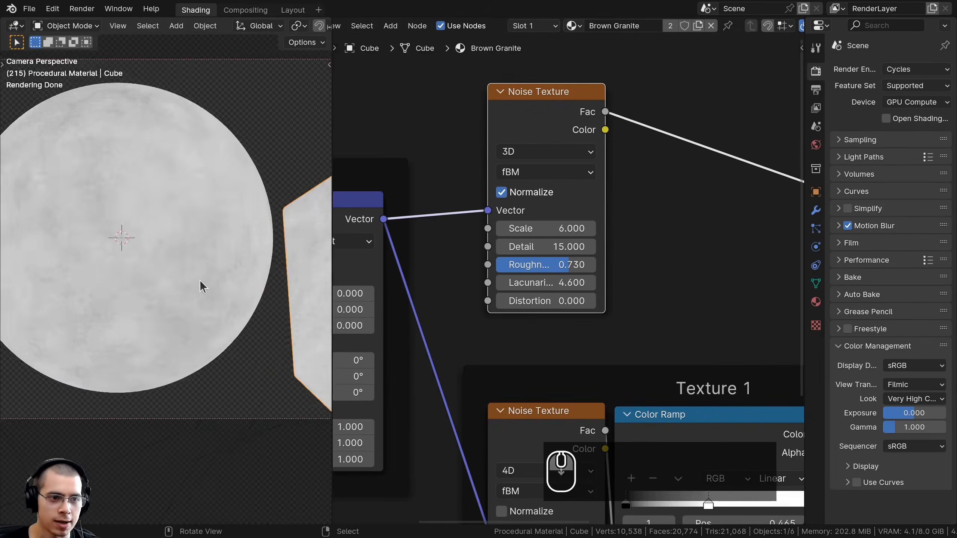
scroll(200, 282, down, 6)
Insert a Color Ramp node on the connection after the new Noise Texture
middle_drag(669, 166, 478, 173)
scroll(478, 173, down, 3)
key(shift+a)
click(489, 147)
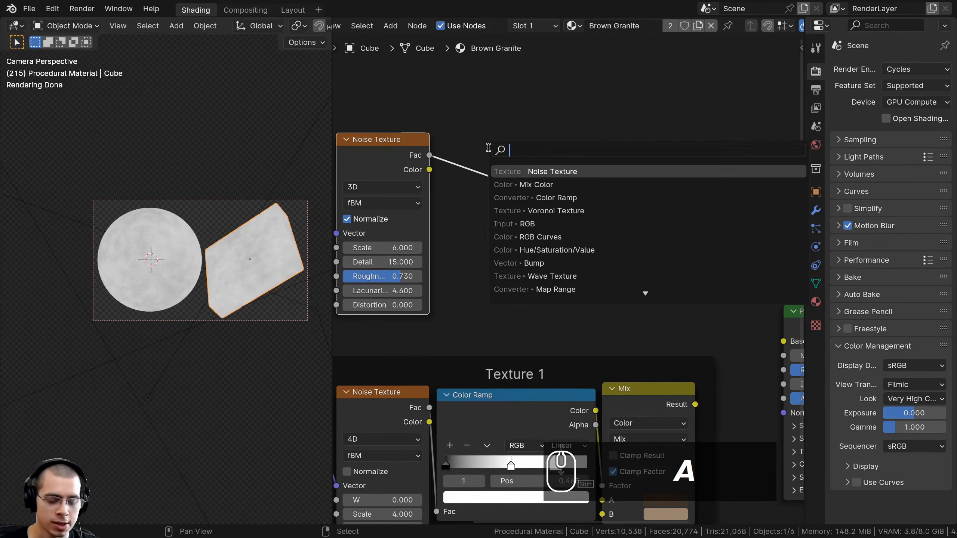
text(col)
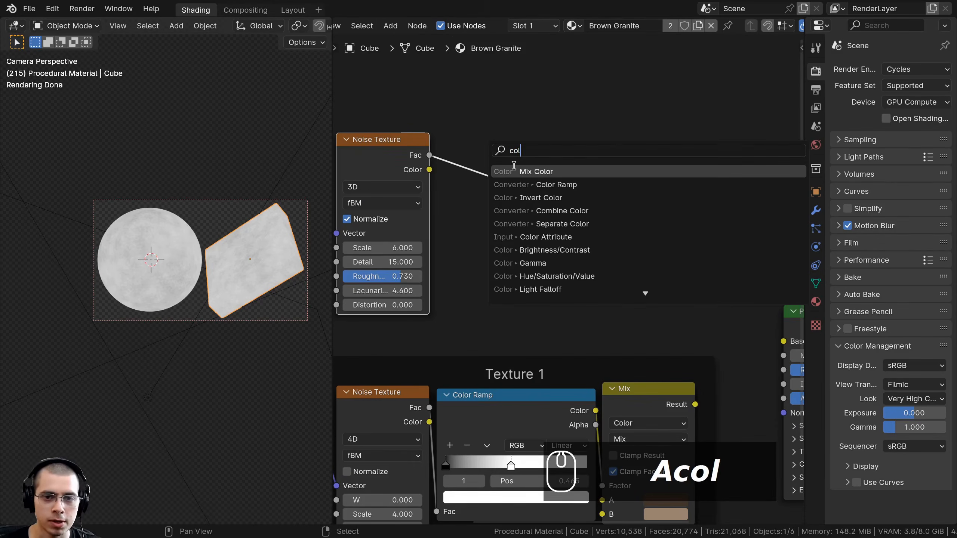
click(531, 184)
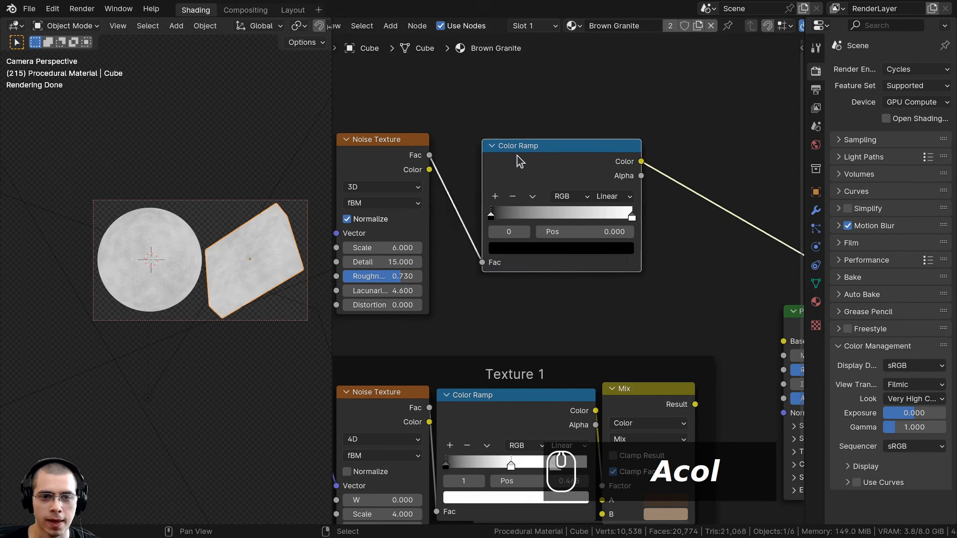
click(600, 181)
Increase the upper Color Ramp's contrast by moving the black stop inward and the white stop to position 0.626
scroll(568, 277, up, 2)
drag(451, 203, 513, 203)
drag(617, 203, 555, 199)
click(512, 204)
scroll(220, 316, up, 3)
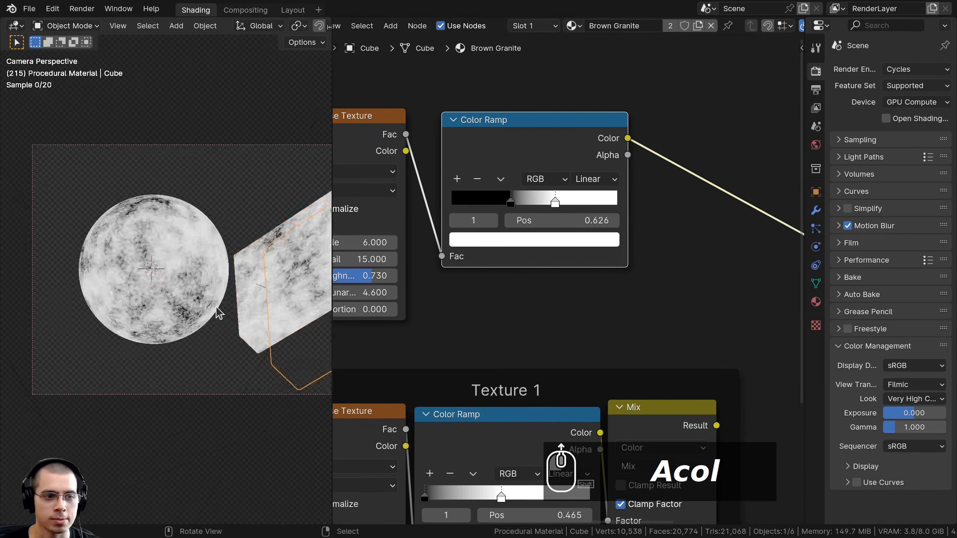
scroll(538, 186, down, 3)
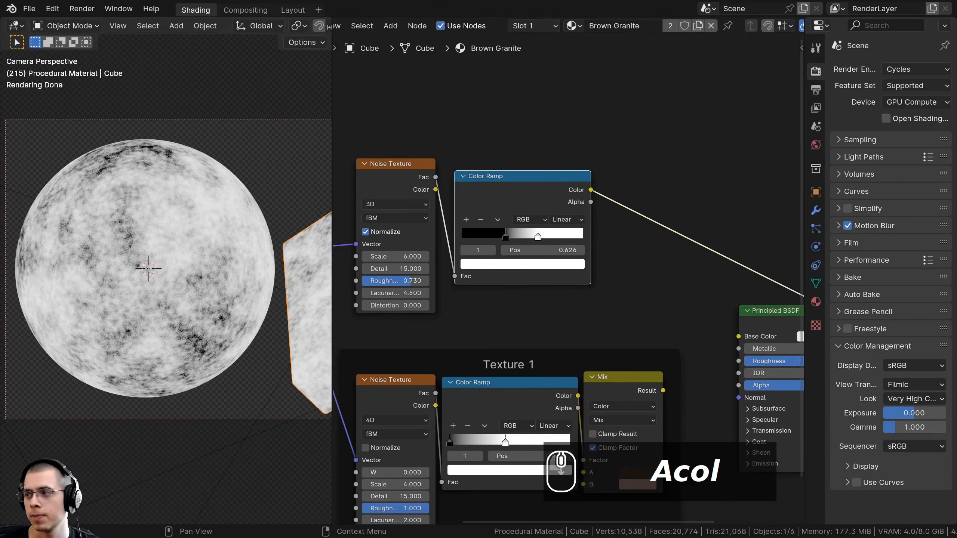
Move the upper Color Ramp closer to its Noise Texture and insert a Mix Color node after it
drag(529, 199, 519, 193)
middle_drag(527, 154, 486, 158)
key(shift+a)
click(464, 154)
text(mix)
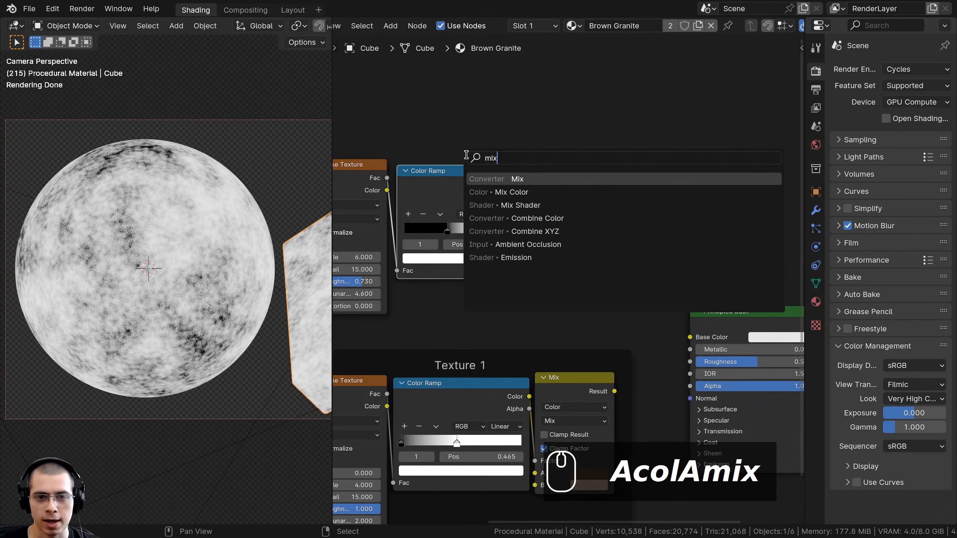
click(497, 193)
click(554, 161)
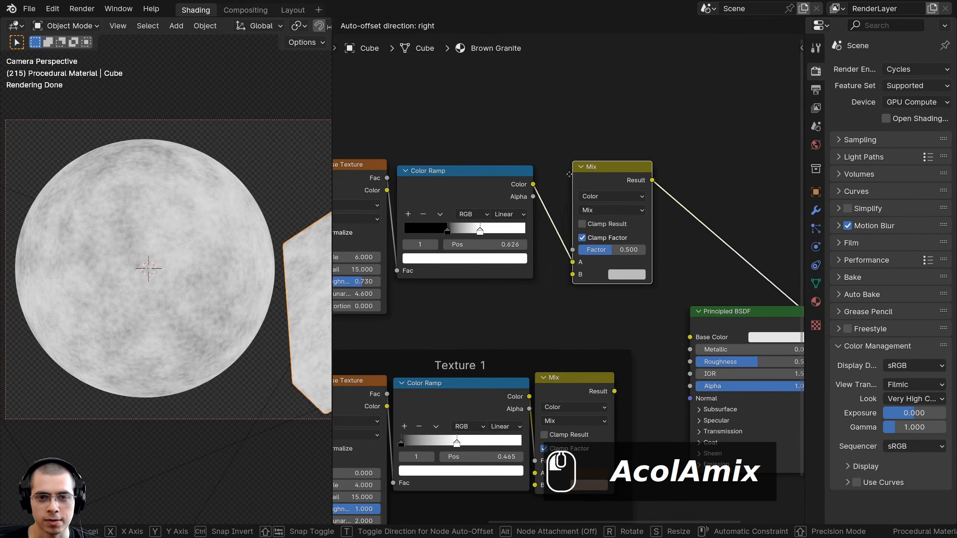
Connect the upper Color Ramp to the new Mix node's Factor and set A to reddish brown and B to tan 988761
scroll(531, 161, up, 2)
mouse_move(544, 260)
mouse_down()
mouse_move(520, 257)
mouse_move(541, 242)
mouse_up()
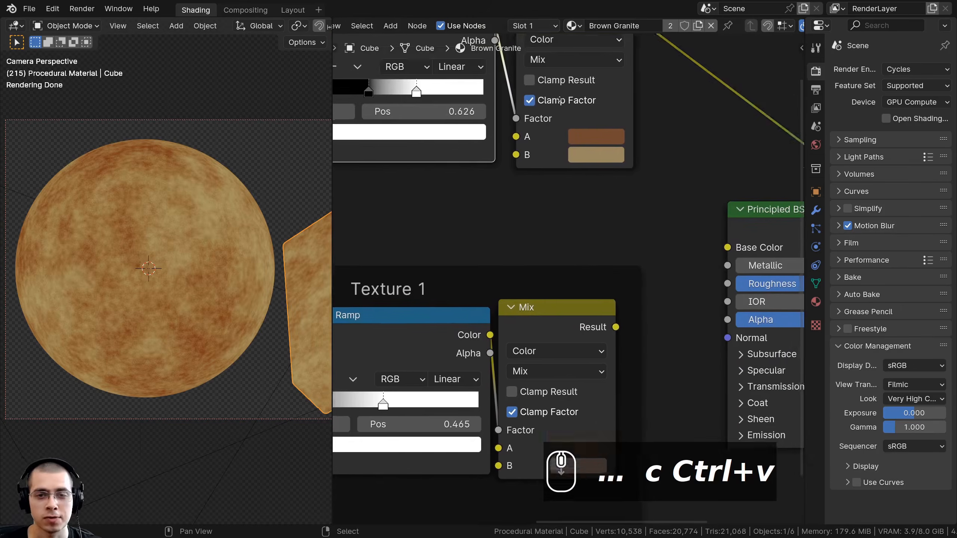
middle_drag(582, 126, 578, 112)
View the hex codes of the new Mix node's reddish-brown and tan colors
click(573, 108)
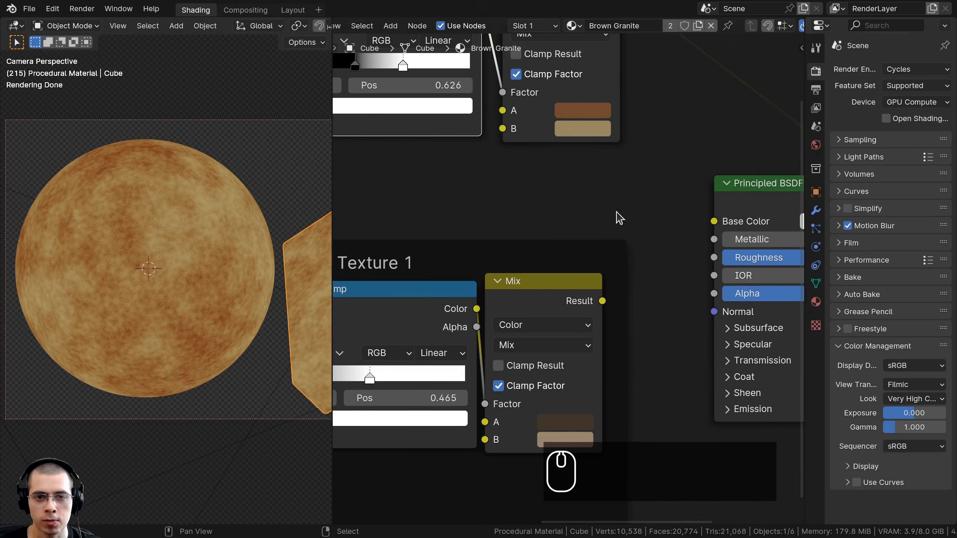
scroll(611, 169, up, 1)
click(586, 79)
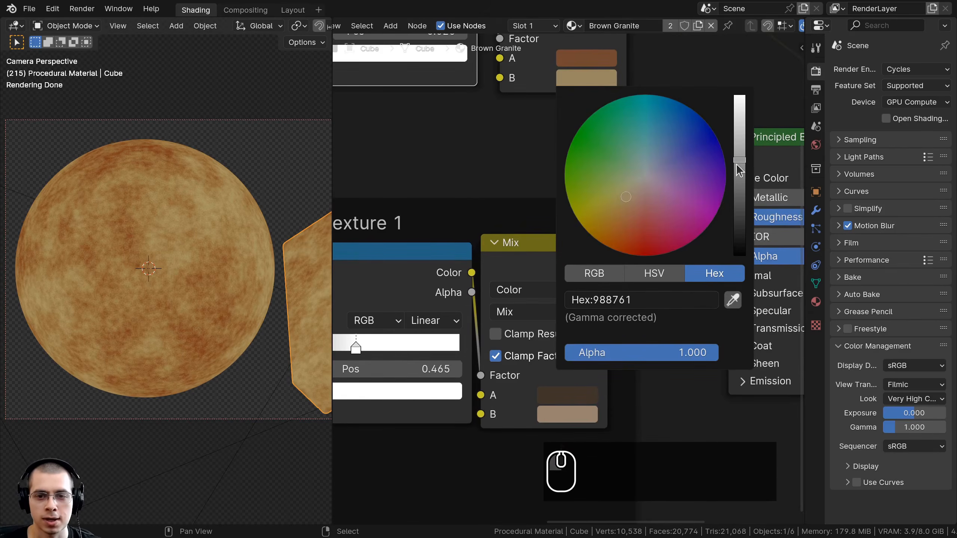
click(599, 75)
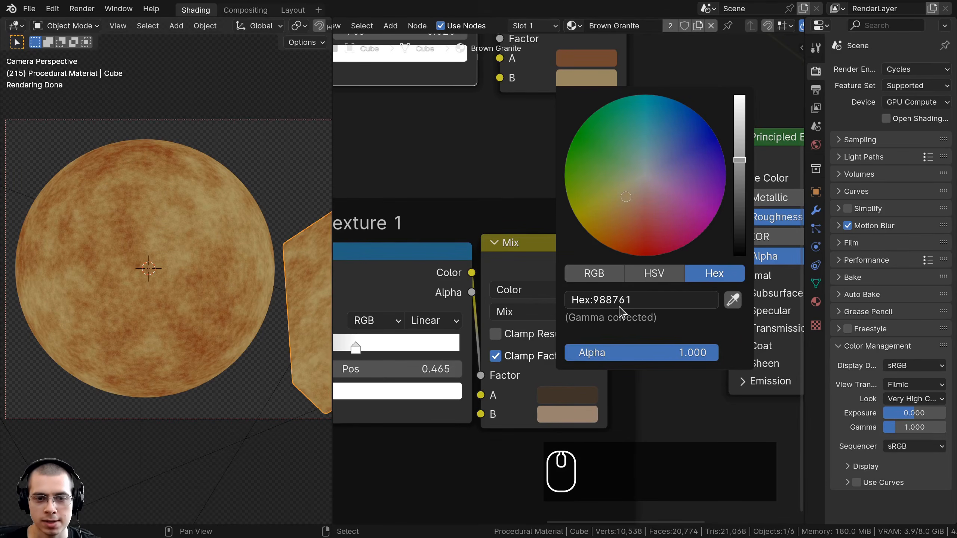
Enclose the upper Noise Texture, Color Ramp and Mix nodes in a frame of their own
scroll(436, 256, down, 3)
drag(670, 91, 379, 180)
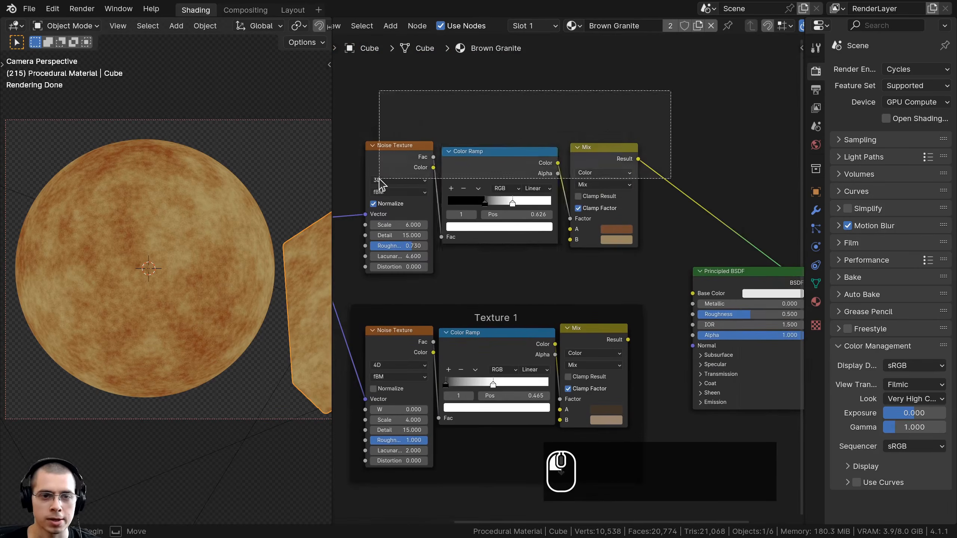
middle_drag(490, 188, 551, 198)
key(ctrl+j)
key(a)
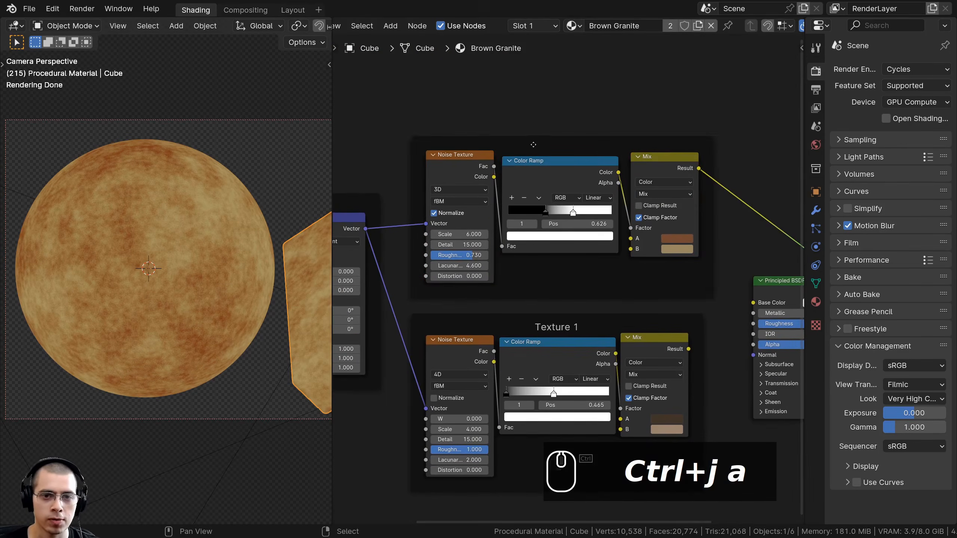
Label the frame around the upper Noise Texture, Color Ramp and Mix nodes "Texture 2"
key(F2)
text(Texture 2)
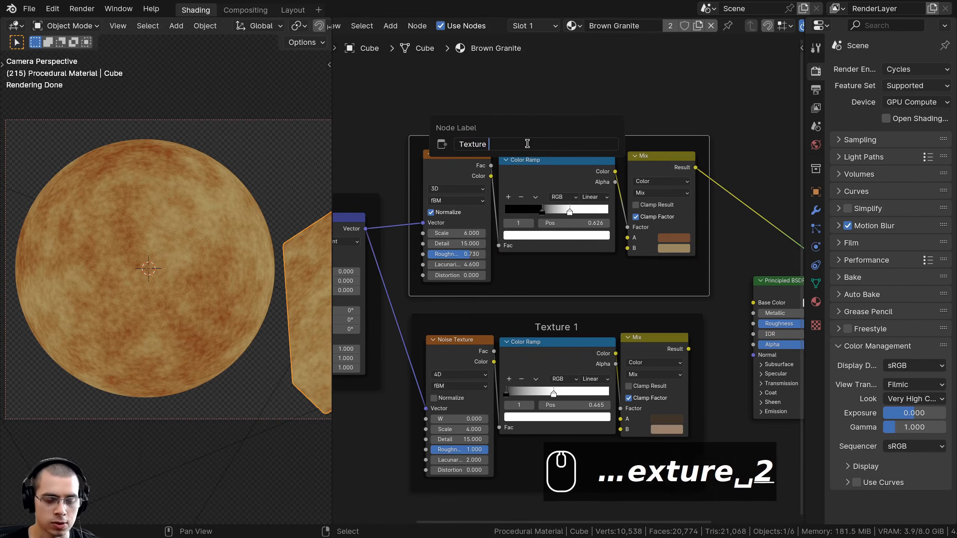
key(Return)
key(a)
drag(540, 135, 538, 144)
Move the Mapping frame farther away from the Texture 1 and Texture 2 frames
scroll(445, 177, down, 5)
middle_drag(444, 177, 538, 228)
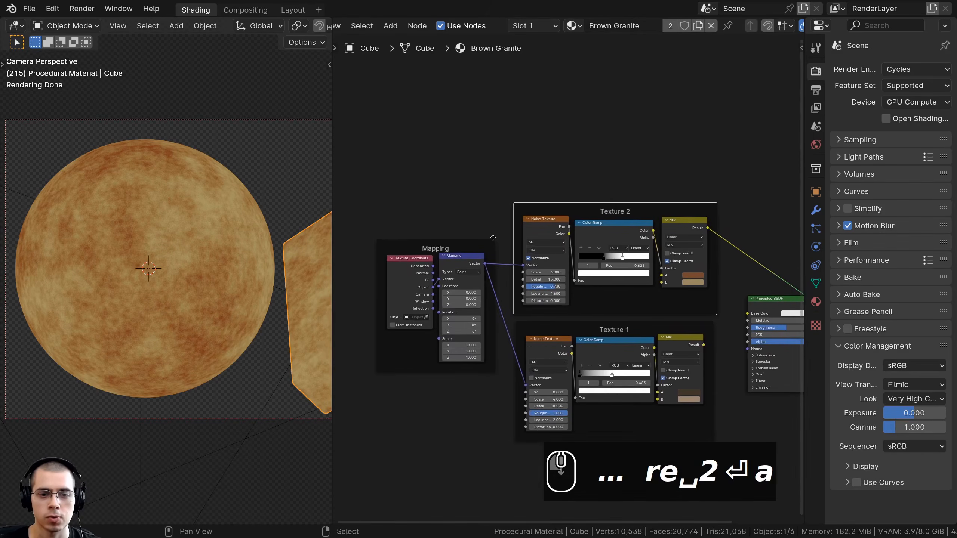
key(a)
drag(425, 248, 414, 234)
middle_drag(498, 192, 470, 234)
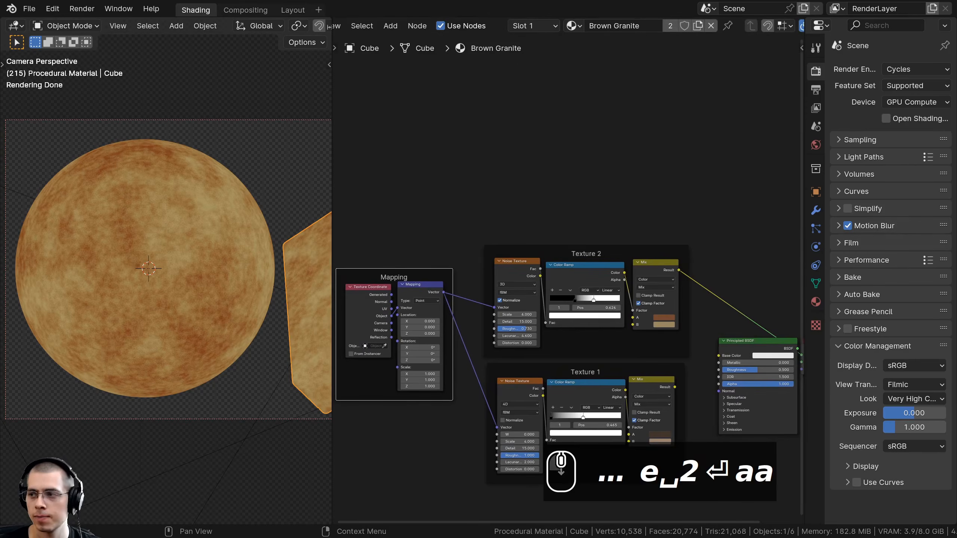
Add a Voronoi Texture node above the Texture 2 frame
scroll(558, 205, up, 1)
key(shift+a)
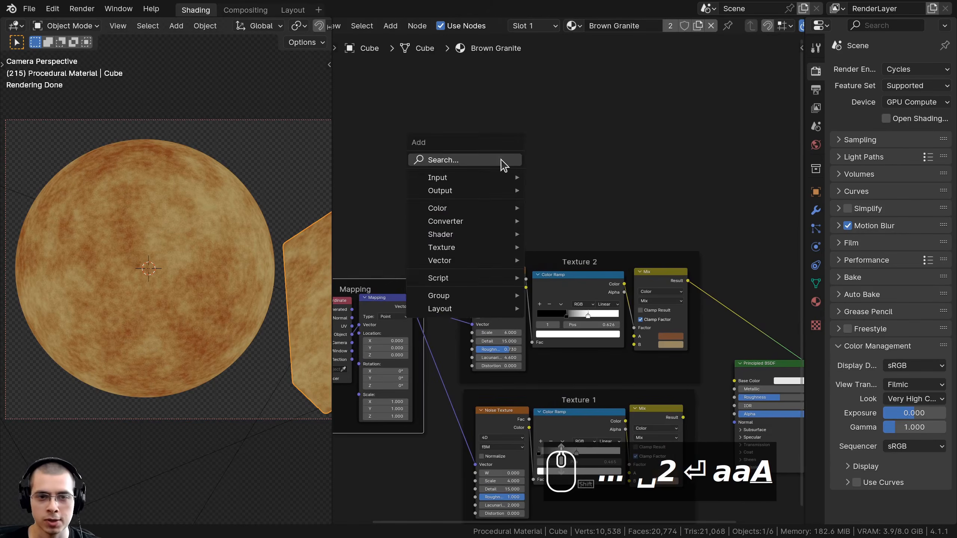
click(503, 162)
text(vor)
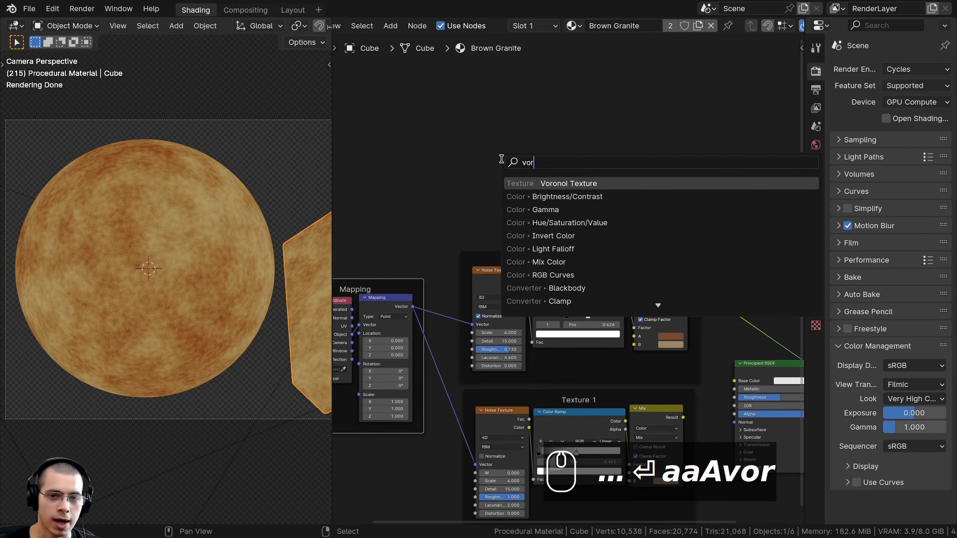
click(533, 183)
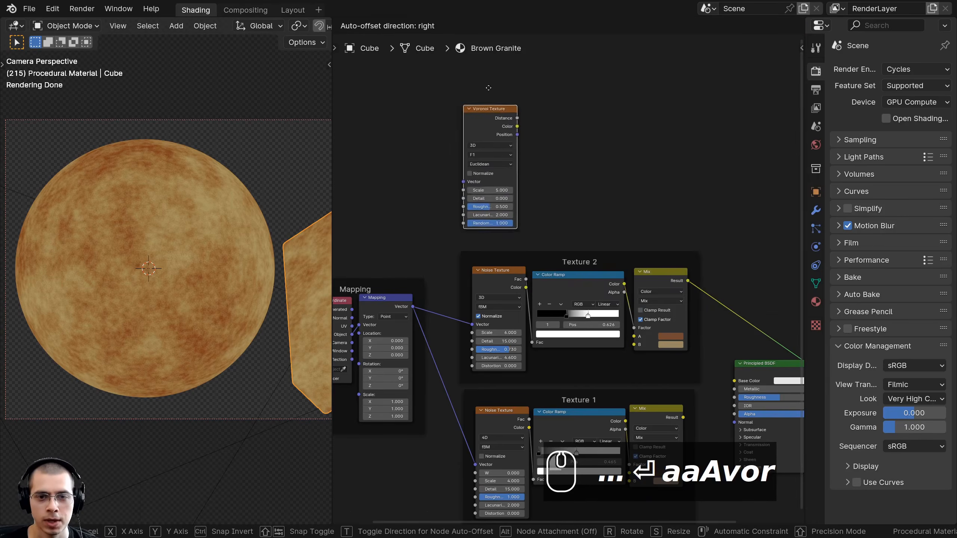
click(544, 112)
Add a Noise Texture node and place it in front of the Voronoi Texture, above the Texture 2 frame
key(shift+a)
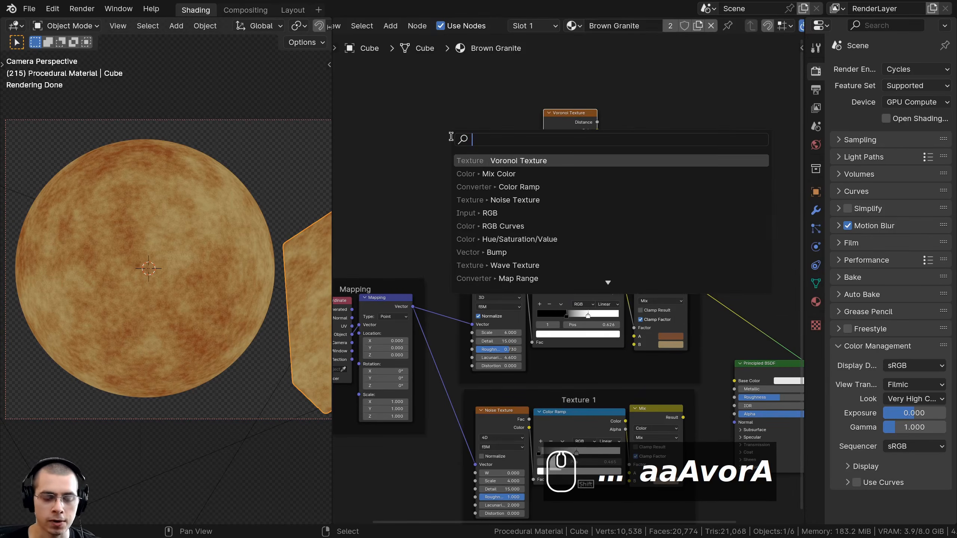
text(noi)
key(Return)
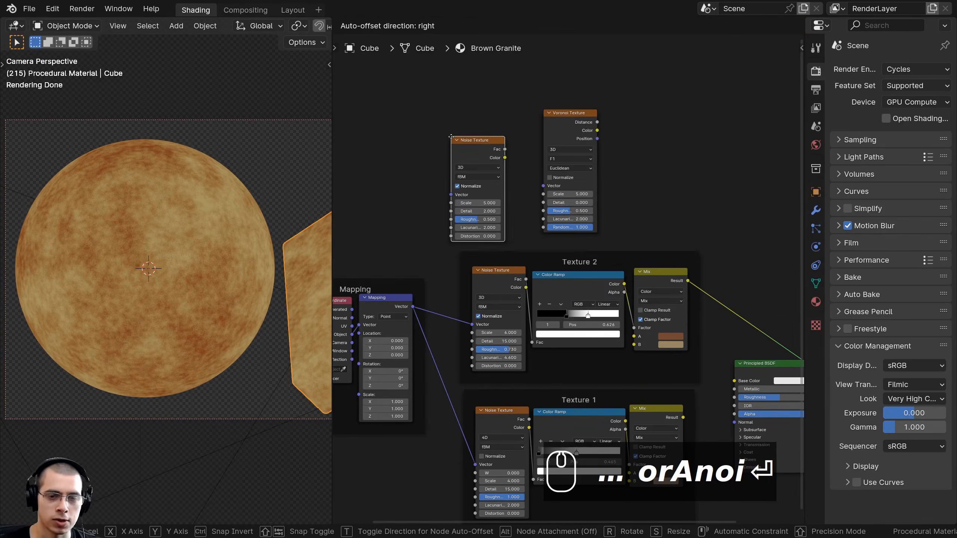
click(464, 187)
scroll(489, 186, up, 1)
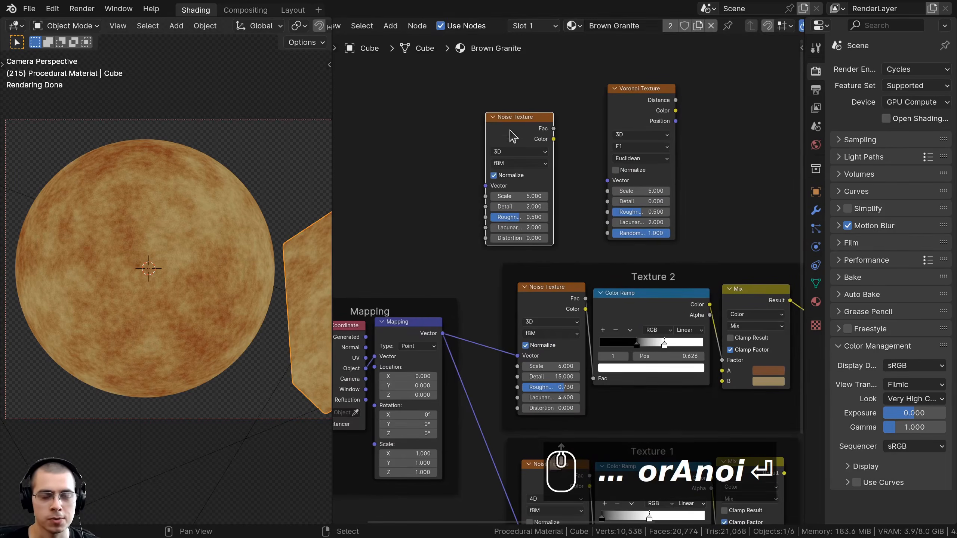
drag(512, 130, 504, 130)
Preview the Voronoi Texture on the objects and connect the Mapping node's Vector output to its Vector input
click(622, 106)
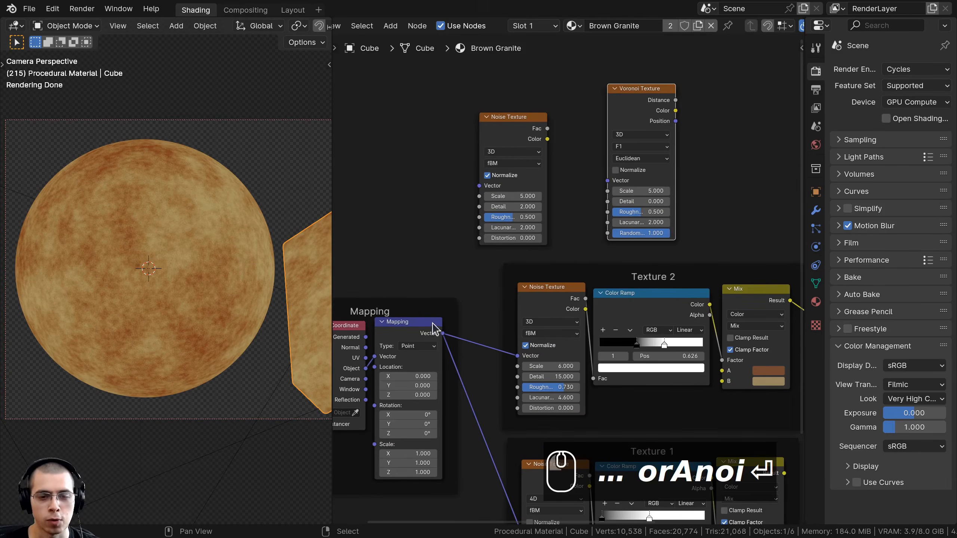
ctrl+shift+click(645, 107)
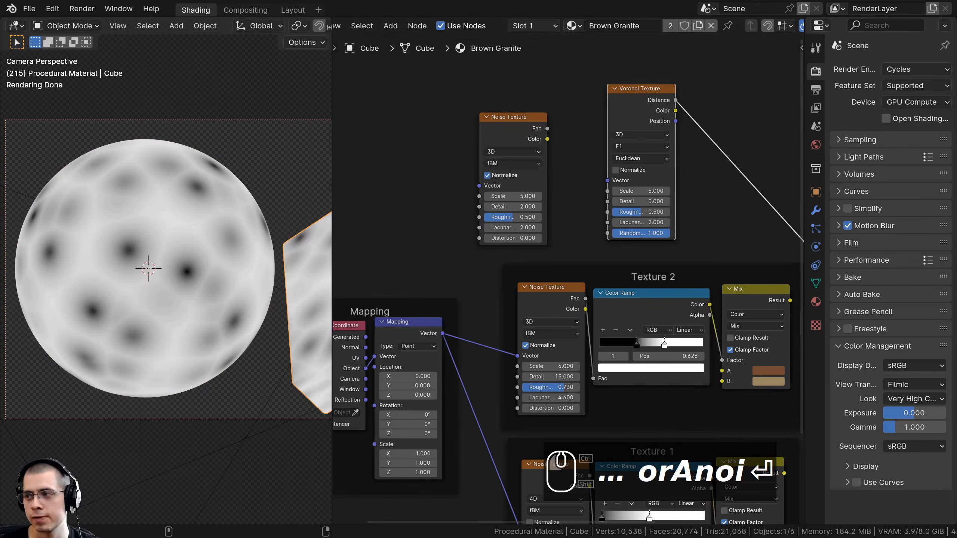
middle_drag(481, 327, 517, 317)
click(469, 326)
drag(479, 323, 650, 180)
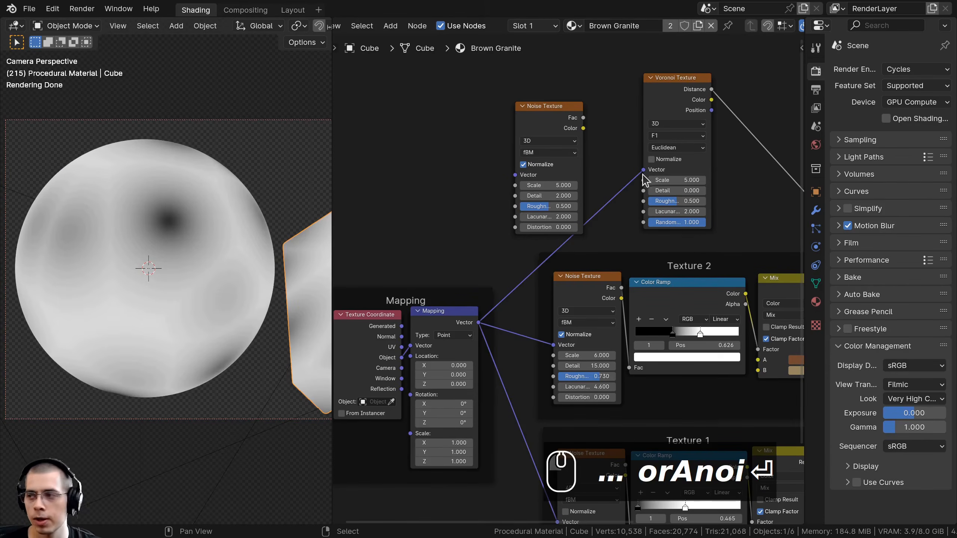
Switch the Voronoi Texture's feature output to Distance to Edge
click(670, 124)
click(663, 124)
scroll(653, 126, up, 2)
scroll(615, 156, up, 1)
click(580, 193)
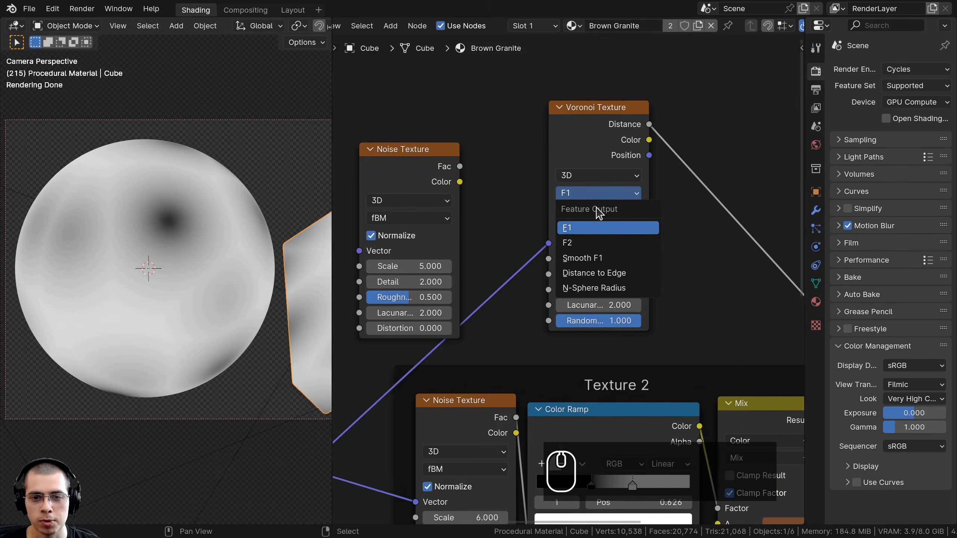
click(603, 276)
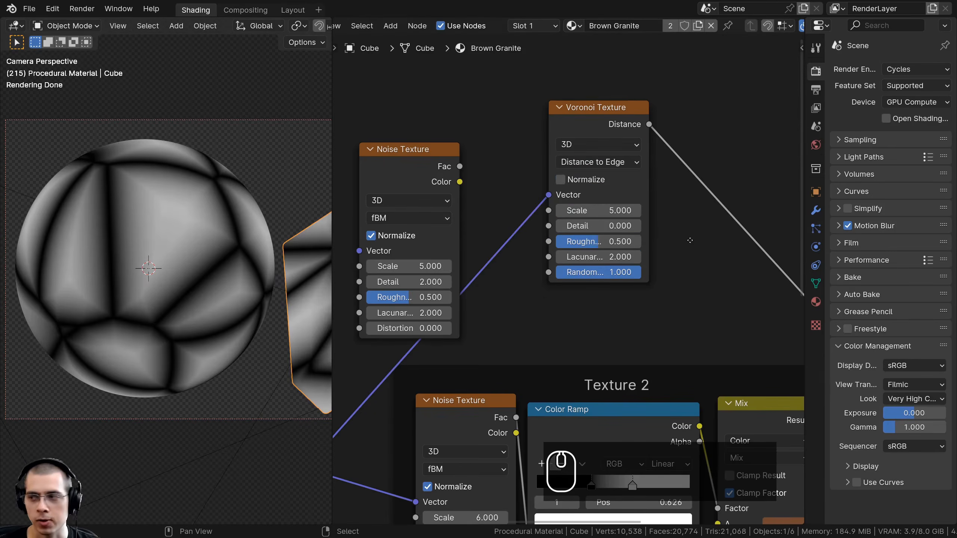
Set the Voronoi Texture's Scale to 20 and Detail to 6.7
scroll(675, 237, up, 1)
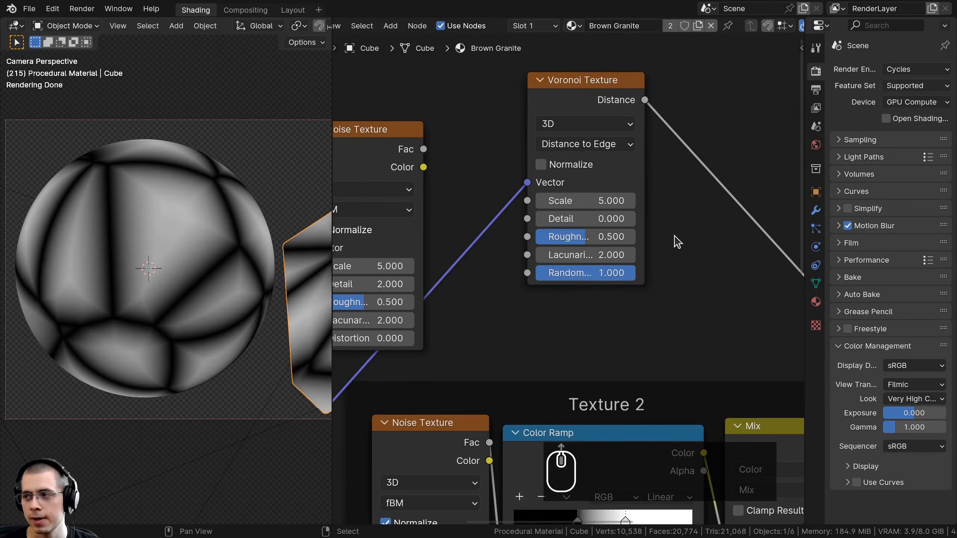
click(571, 204)
text(20)
key(Return)
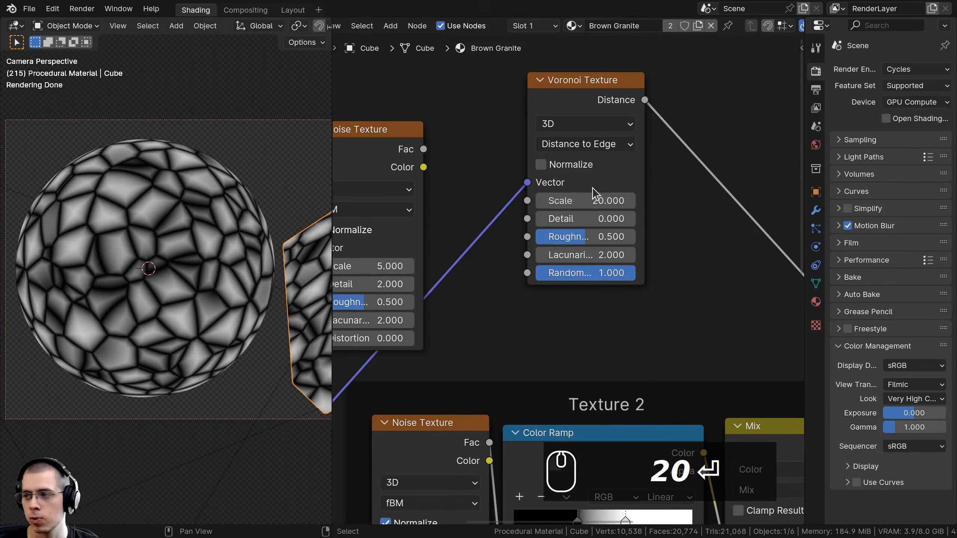
click(592, 220)
text(6.7)
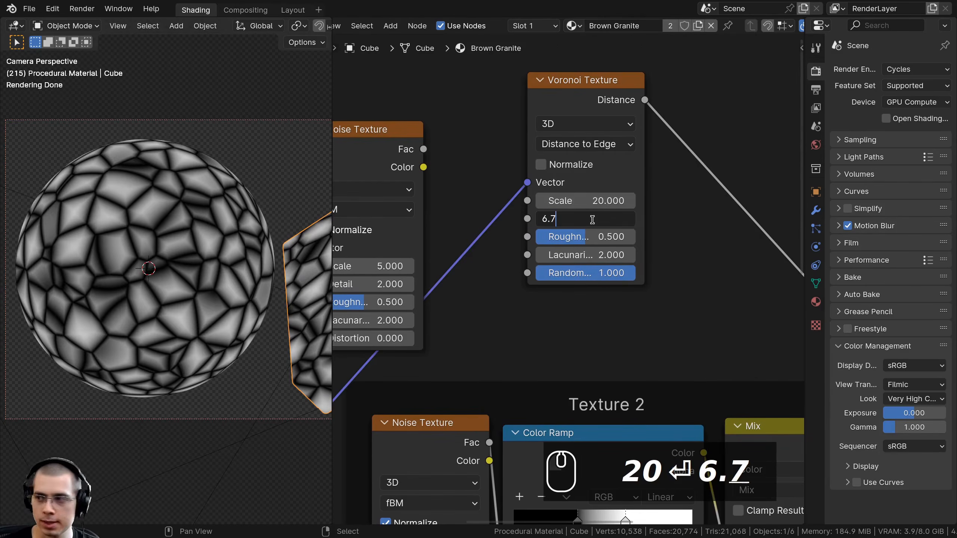
key(Return)
Set the Voronoi Texture's Roughness to 0.47 and Lacunarity to 5.3
scroll(592, 220, down, 1)
click(605, 236)
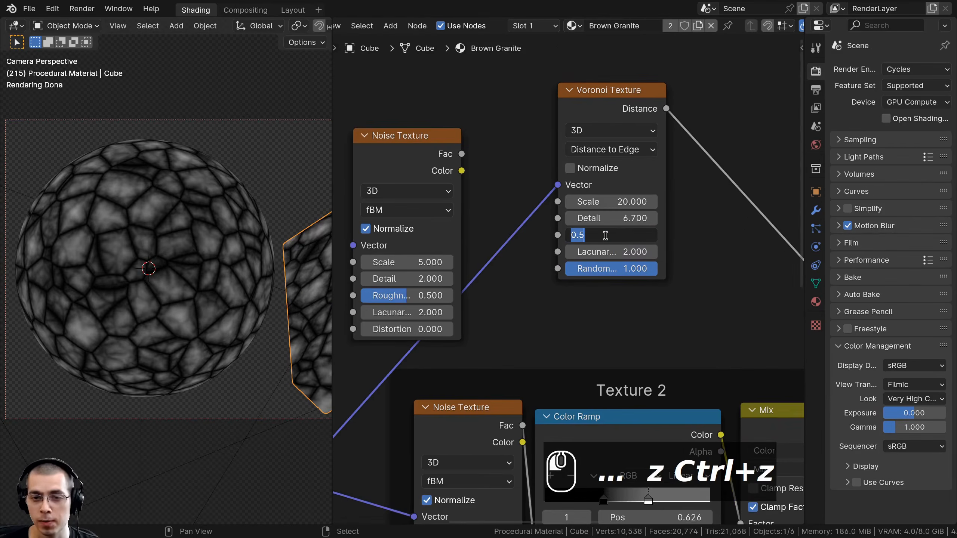
text(.47)
key(Return)
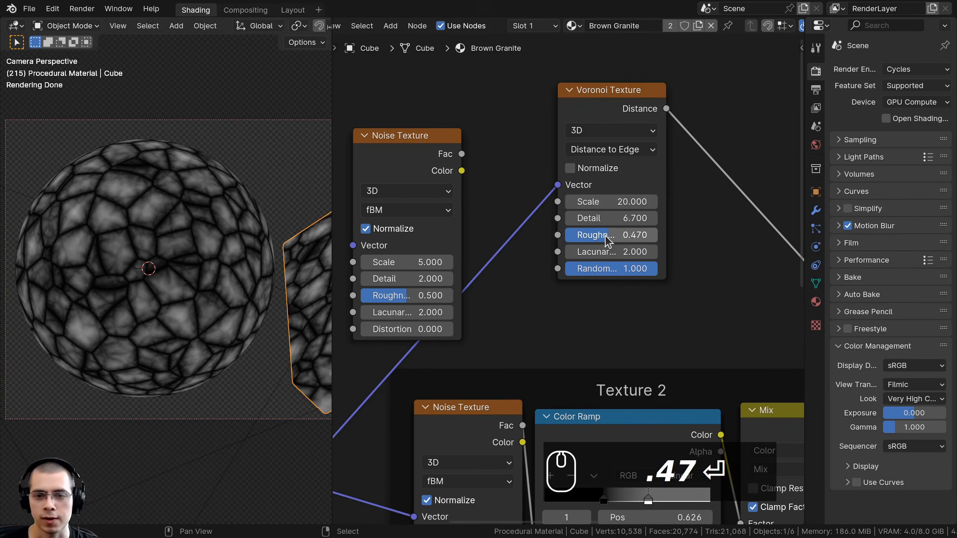
click(605, 252)
text(5.3)
key(Return)
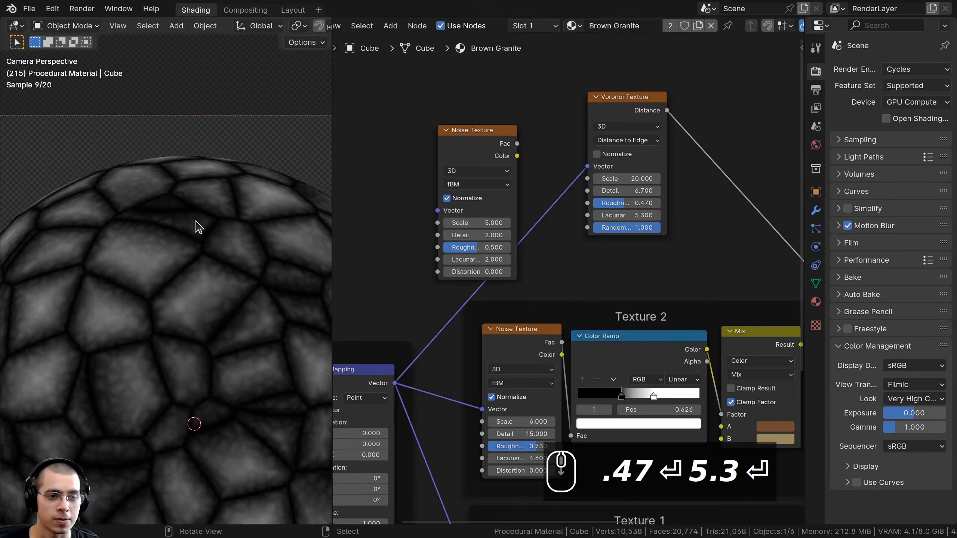
Insert the loose Noise Texture into the link between Mapping and Voronoi Texture, feeding its Color into the Voronoi Vector
shift+middle_drag(194, 224, 188, 175)
scroll(188, 175, down, 2)
drag(463, 146, 570, 100)
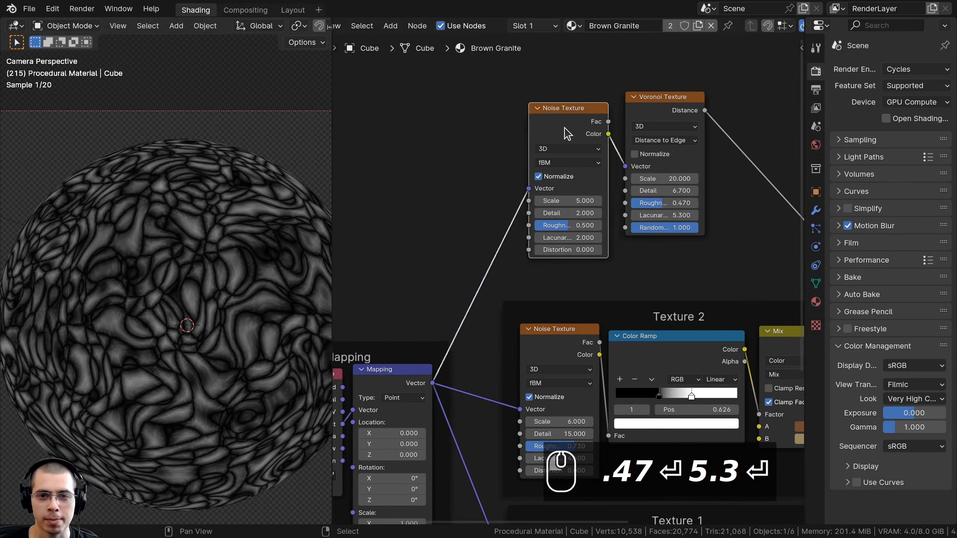
scroll(543, 247, up, 1)
middle_drag(541, 239, 508, 282)
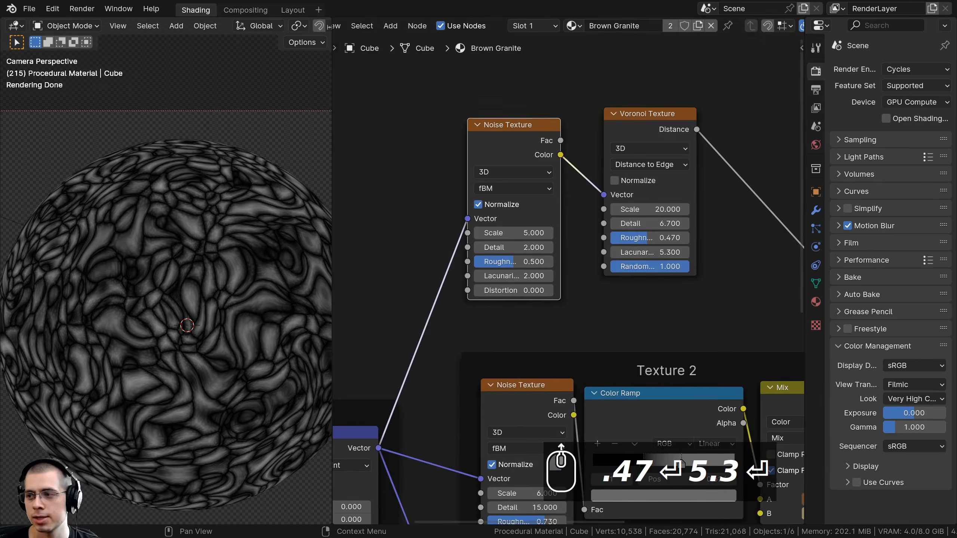
Set the inserted Noise Texture's Scale to 2, Detail to 15 and Roughness to 0.68
click(513, 232)
text(2)
key(Return)
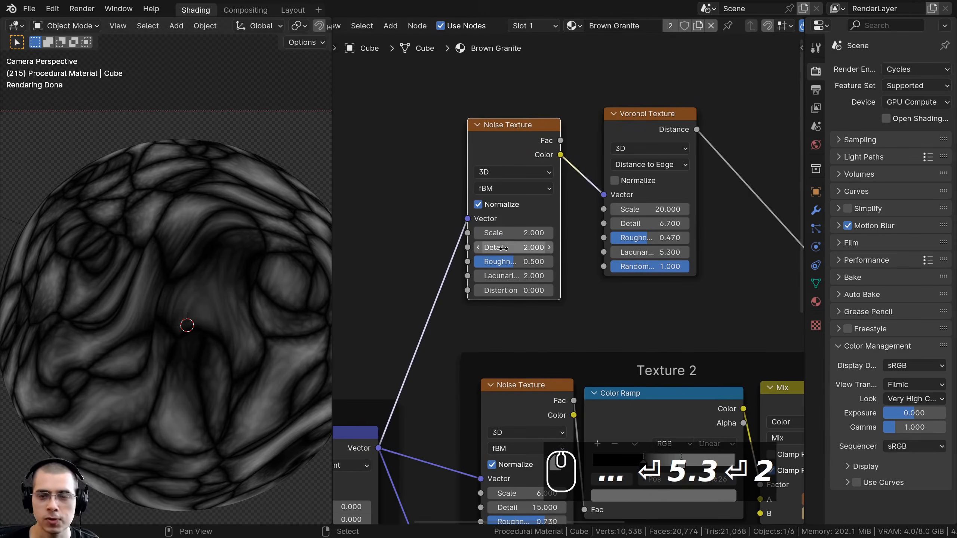
click(504, 247)
drag(505, 247, 535, 248)
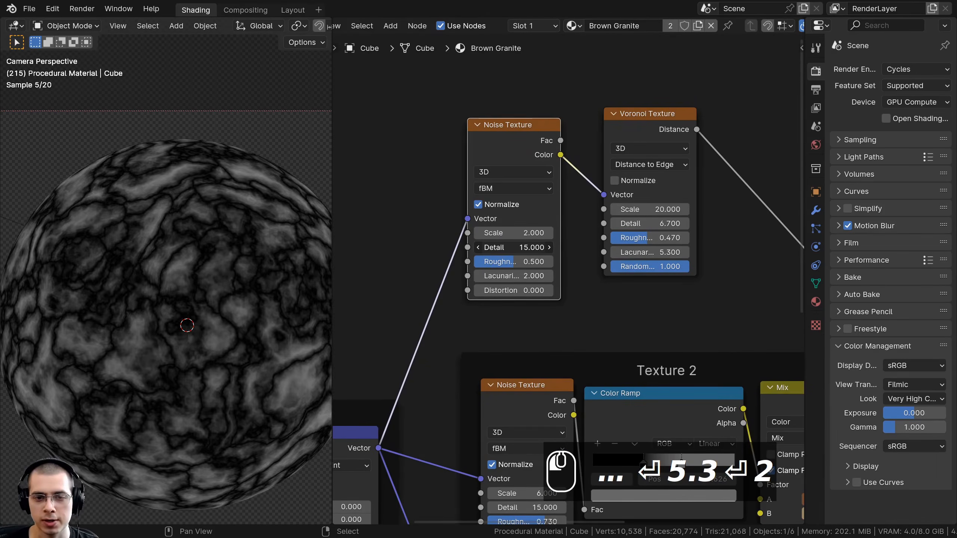
click(514, 261)
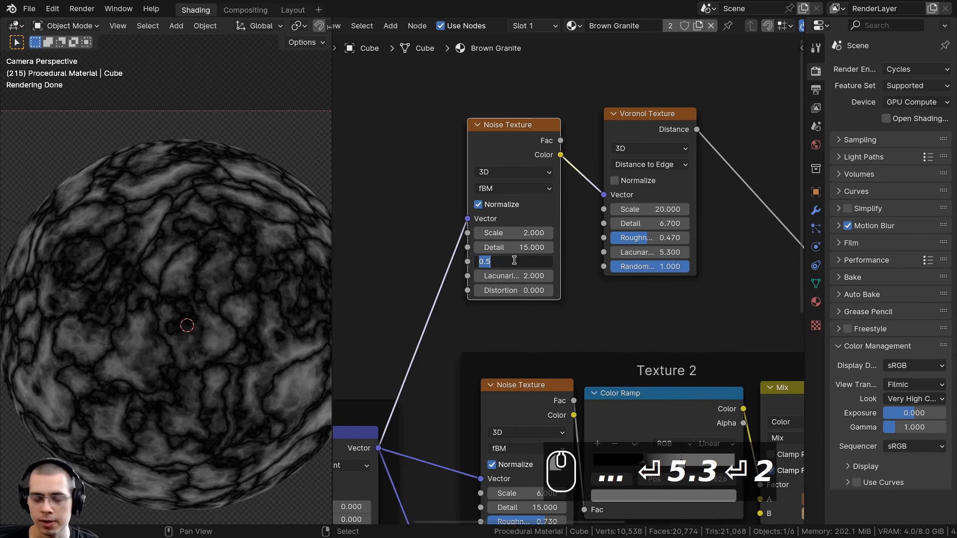
text(.68)
key(Return)
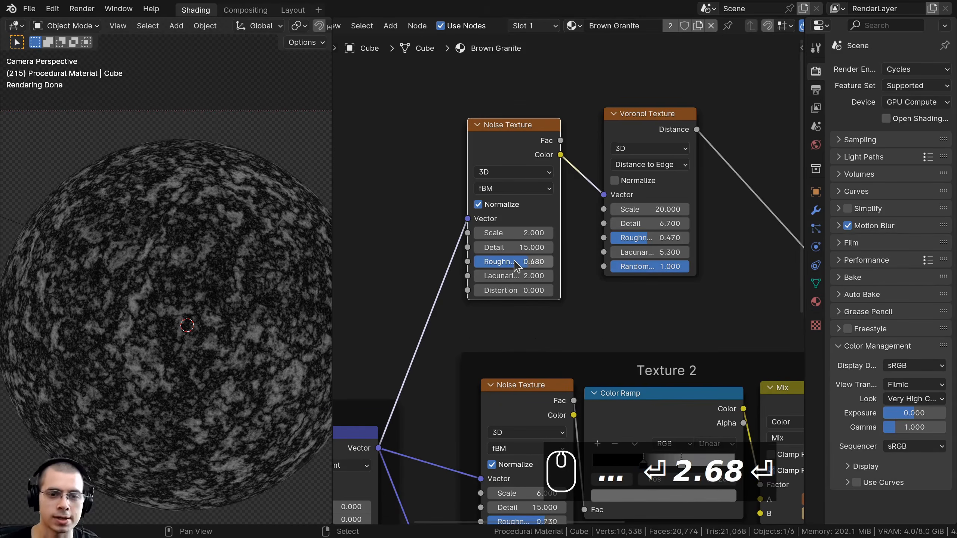
Move the new Noise Texture and Voronoi Texture closer together and inspect the resulting pattern on the sphere
scroll(514, 262, up, 1)
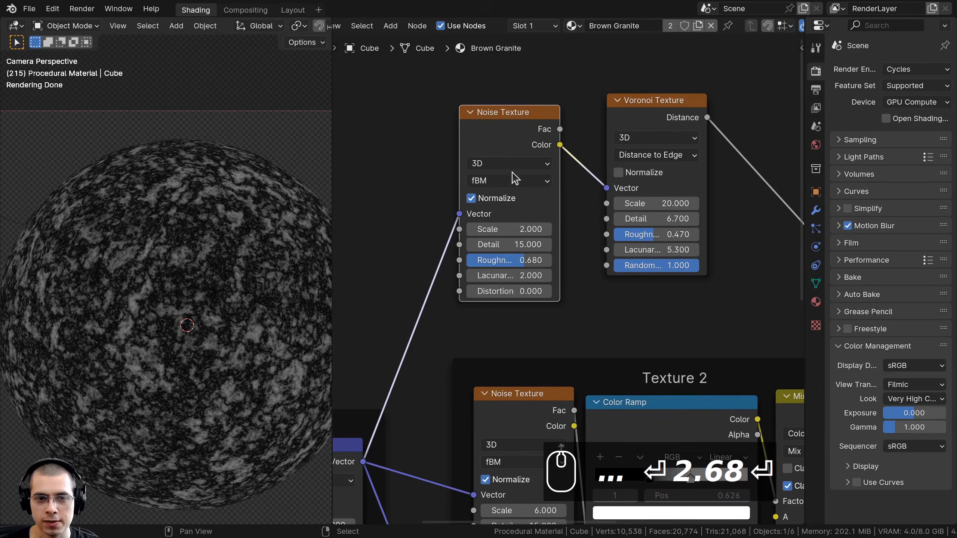
drag(523, 136, 538, 132)
click(538, 132)
scroll(600, 259, down, 2)
scroll(106, 234, up, 2)
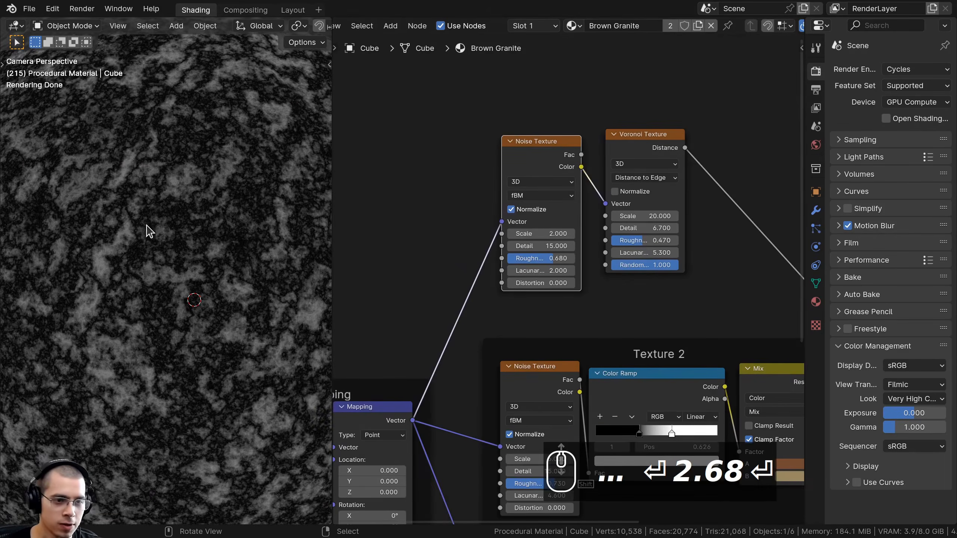
scroll(172, 247, down, 3)
scroll(756, 253, down, 5)
middle_drag(756, 253, 684, 233)
key(a)
drag(549, 177, 541, 182)
Insert a Color Ramp node on the Voronoi Texture's Distance output link
scroll(648, 199, up, 1)
key(shift+a)
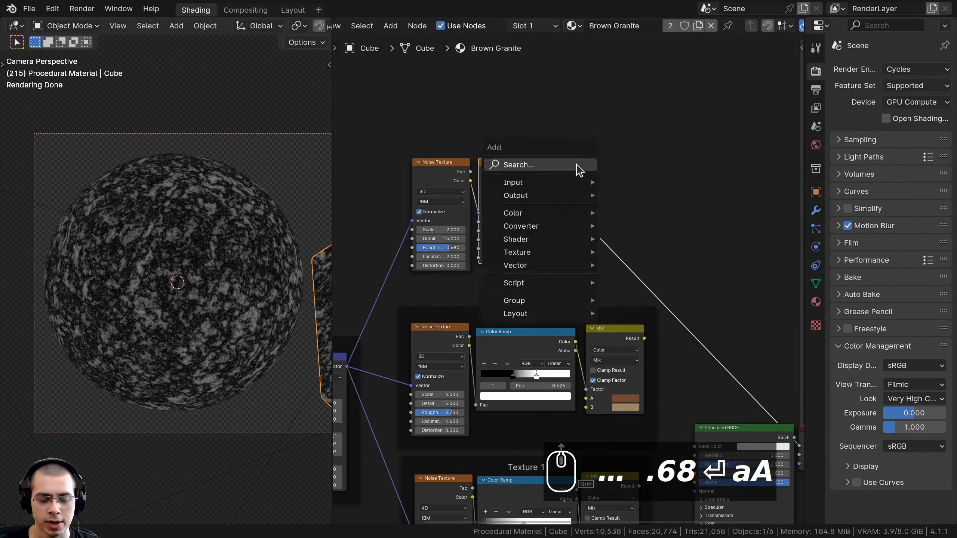
text(col)
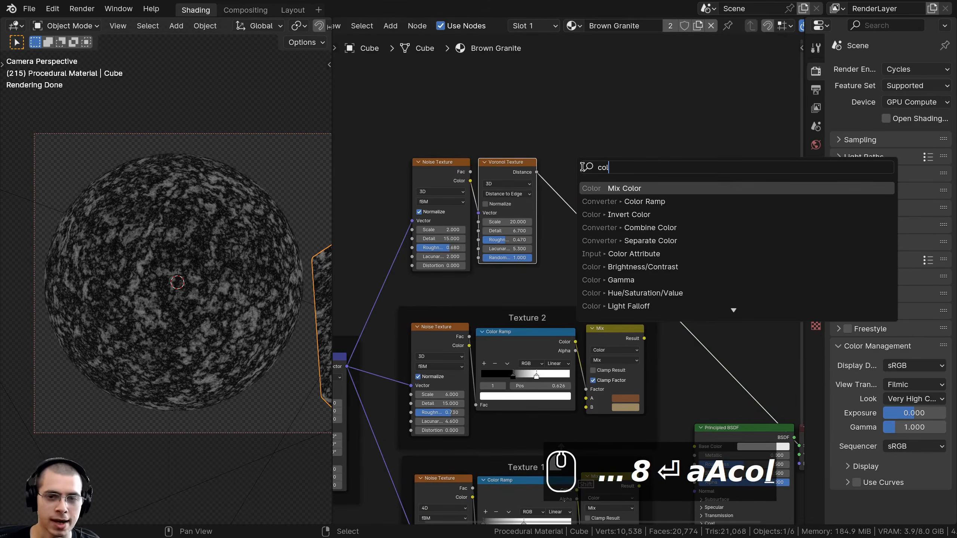
click(616, 204)
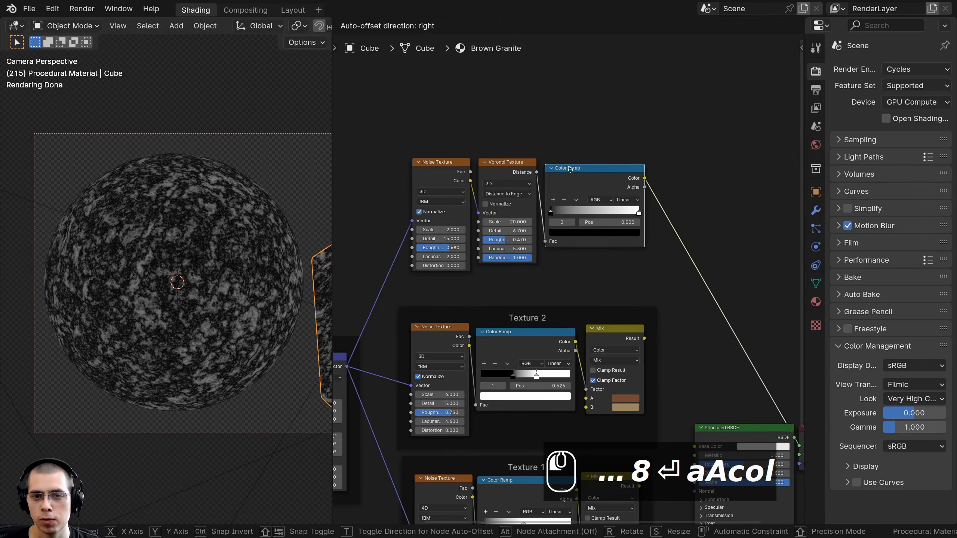
click(570, 169)
Move the new Color Ramp's black stop to 0.050 and its white stop to 0.269
scroll(543, 245, up, 2)
drag(542, 246, 546, 246)
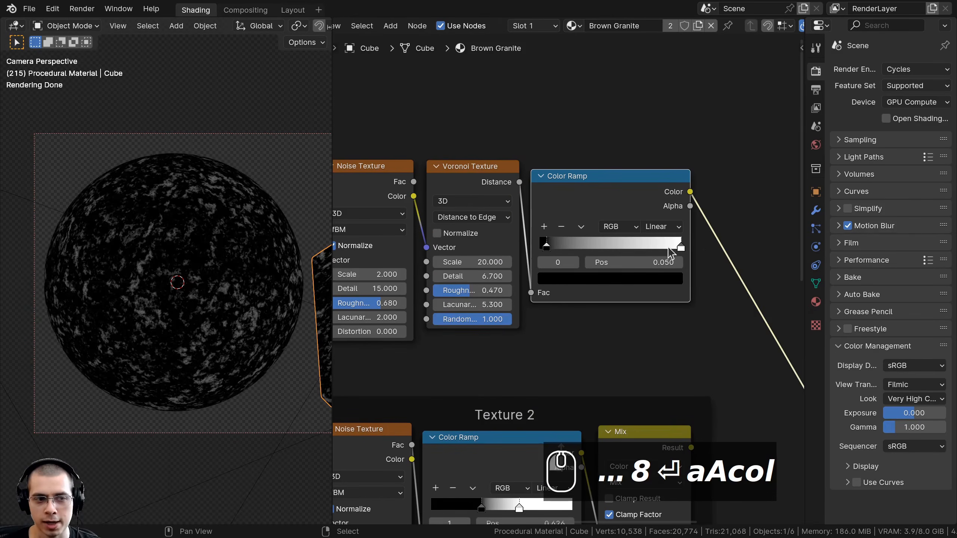
drag(674, 245, 570, 245)
Frame the newest Noise Texture, Voronoi Texture and Color Ramp together and label the frame "Texture 3"
scroll(568, 278, down, 2)
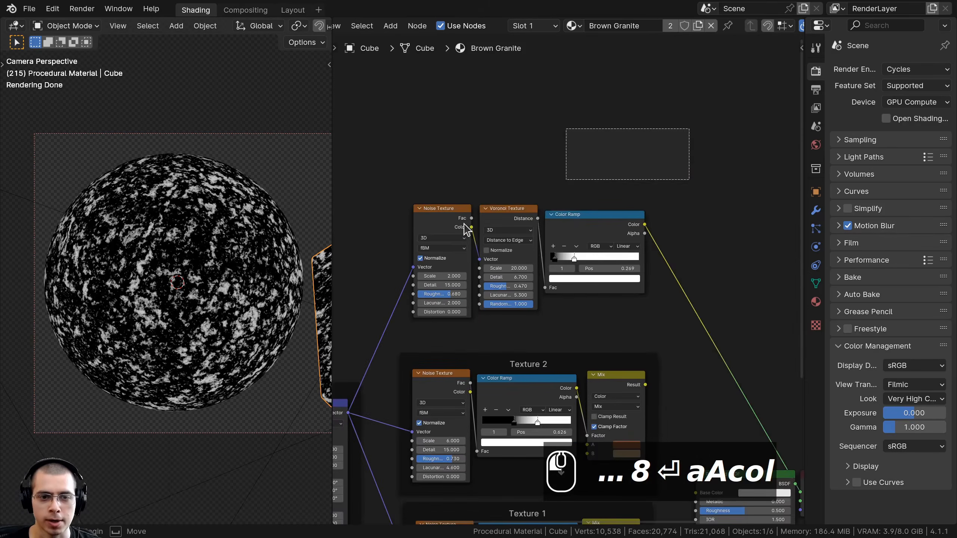
key(ctrl+j)
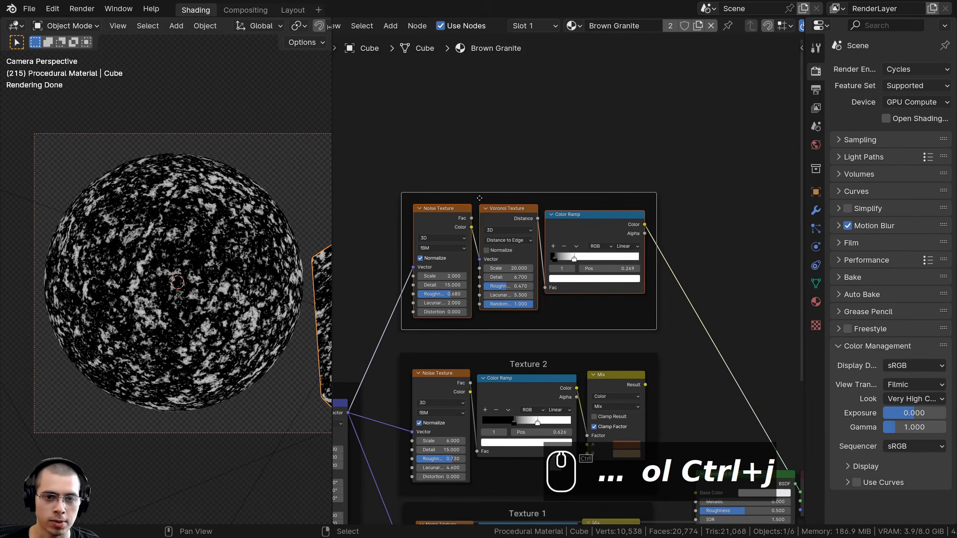
click(481, 195)
key(F2)
text(Tex)
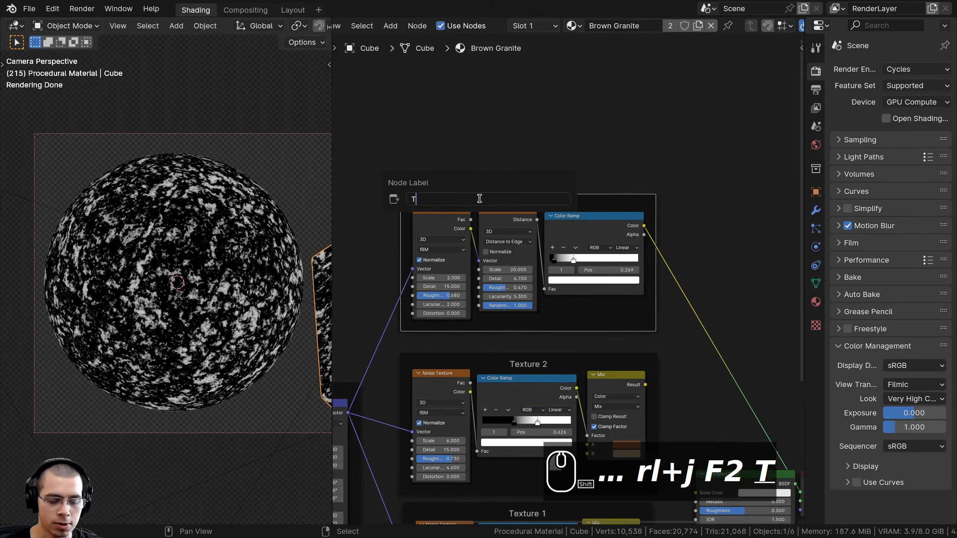
text(ture 3)
key(Return)
key(a)
drag(494, 203, 499, 205)
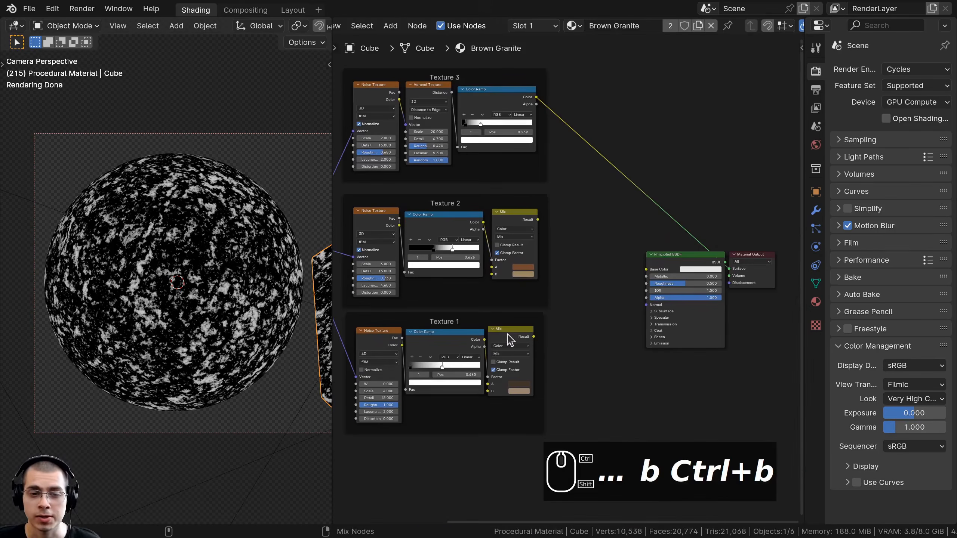
Preview the outputs of Texture 1, Texture 2 and Texture 3 in turn on the sphere, ending on Texture 1
ctrl+shift+click(508, 328)
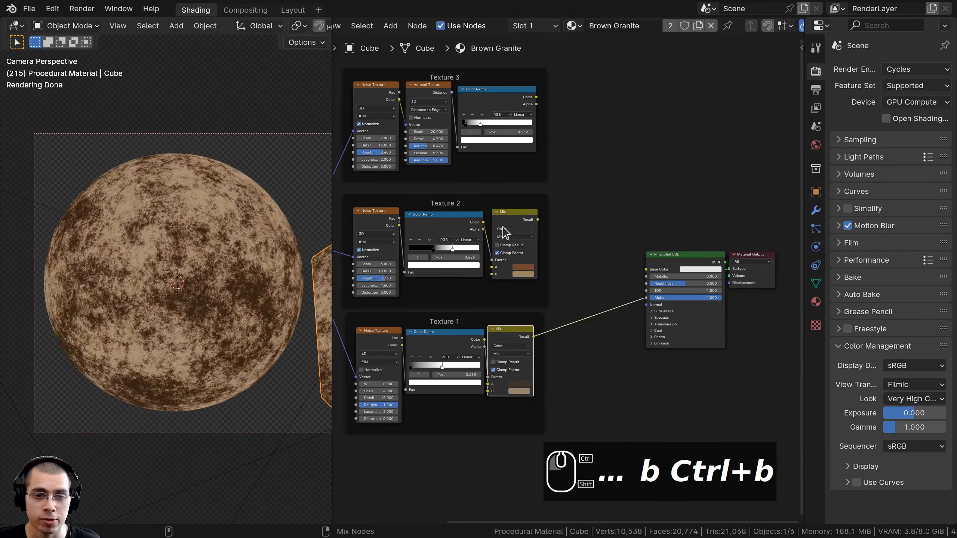
ctrl+shift+click(504, 218)
ctrl+shift+click(504, 99)
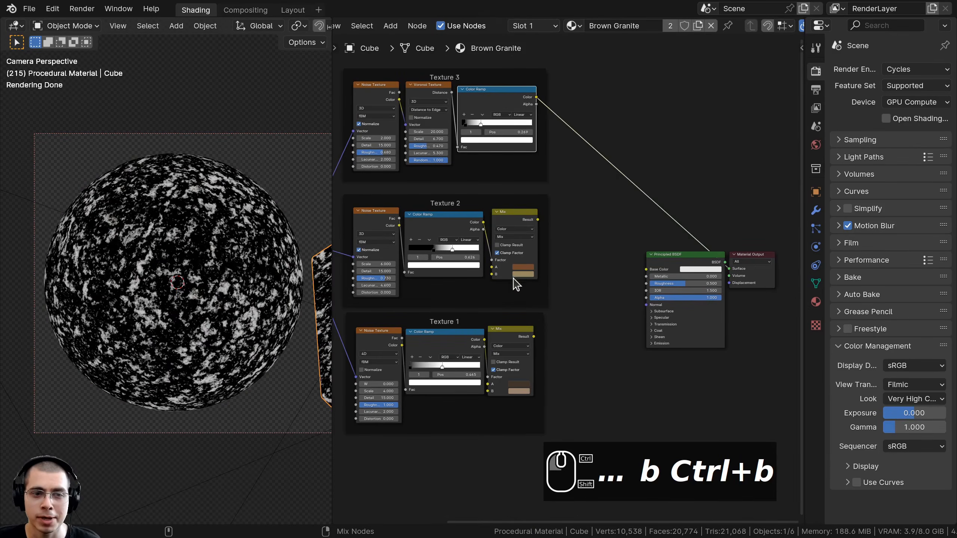
ctrl+shift+click(512, 332)
Move the Principled BSDF and Material Output farther away from the texture frames
middle_drag(681, 287, 621, 270)
click(651, 238)
shift+click(675, 264)
key(g)
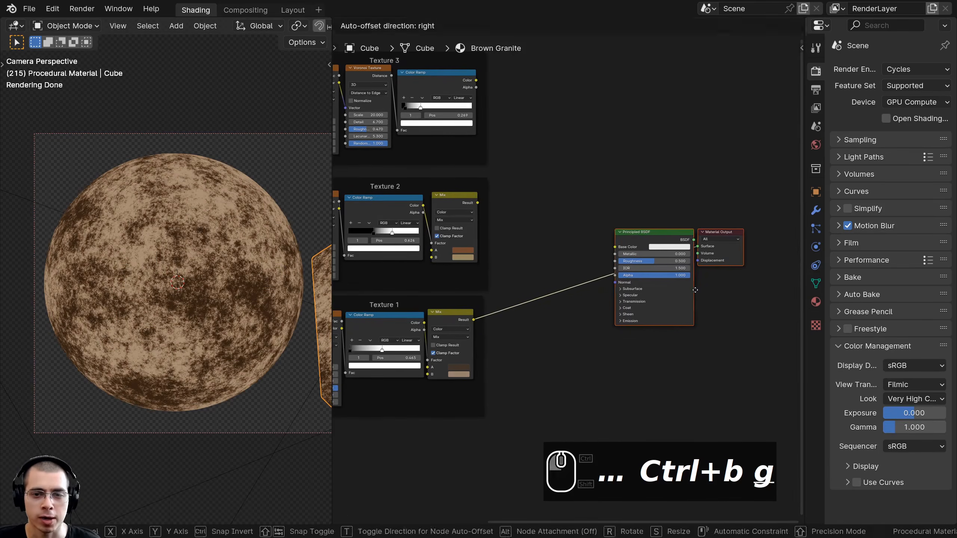
click(695, 293)
Combine the Mix results of Texture 1 and Texture 2 with a new Mix node, expanded and placed before the Principled BSDF
scroll(513, 175, up, 3)
scroll(398, 167, up, 1)
middle_drag(472, 229, 472, 275)
middle_drag(452, 347, 453, 345)
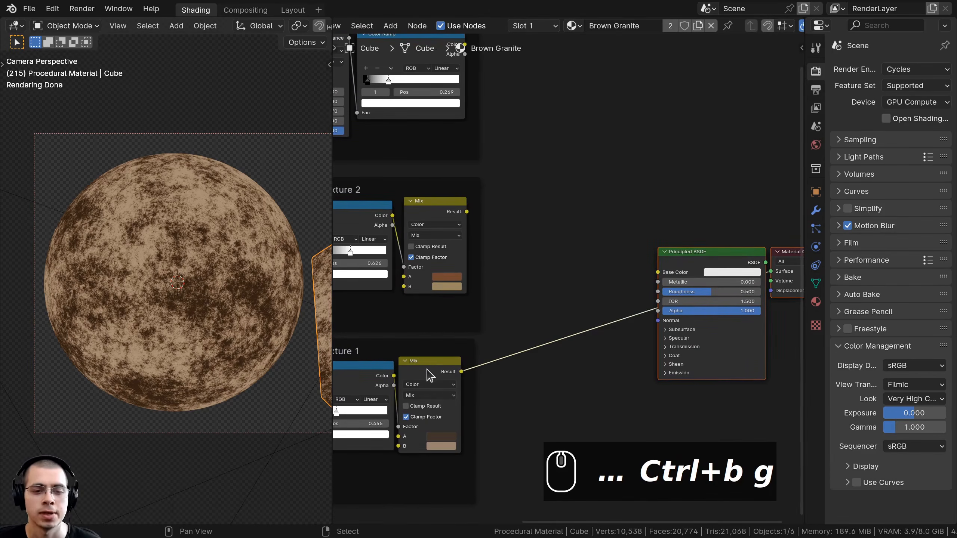
drag(430, 374, 437, 371)
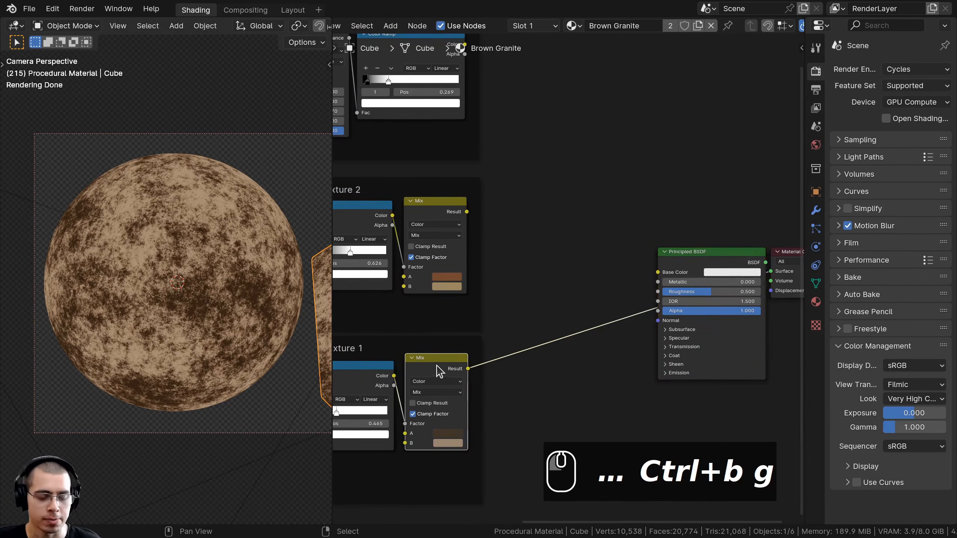
shift+click(436, 213)
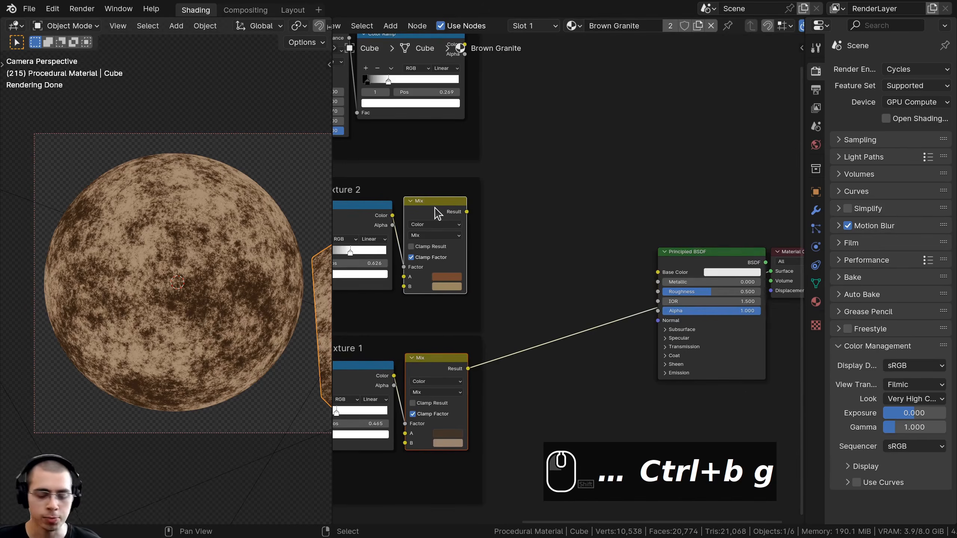
key(ctrl+0)
scroll(554, 265, up, 2)
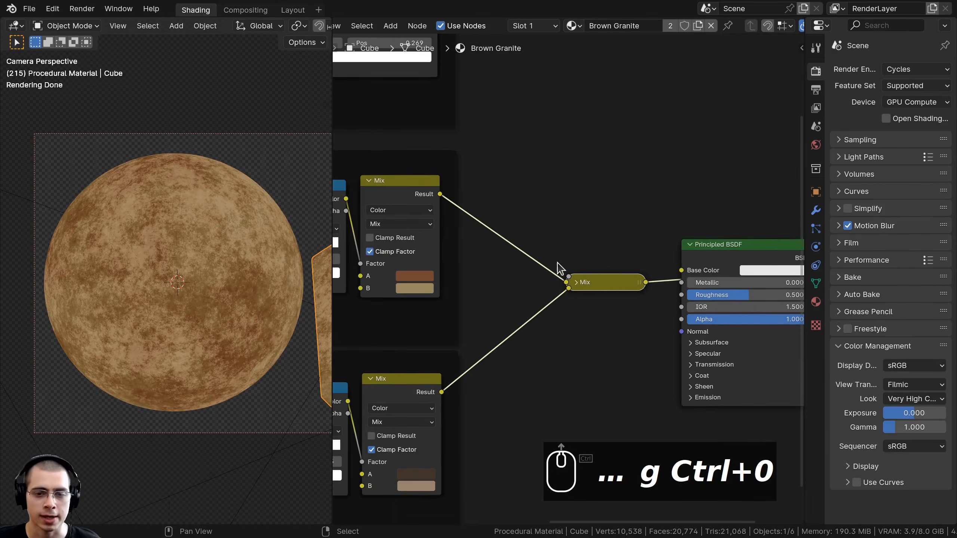
click(577, 282)
drag(591, 287, 559, 230)
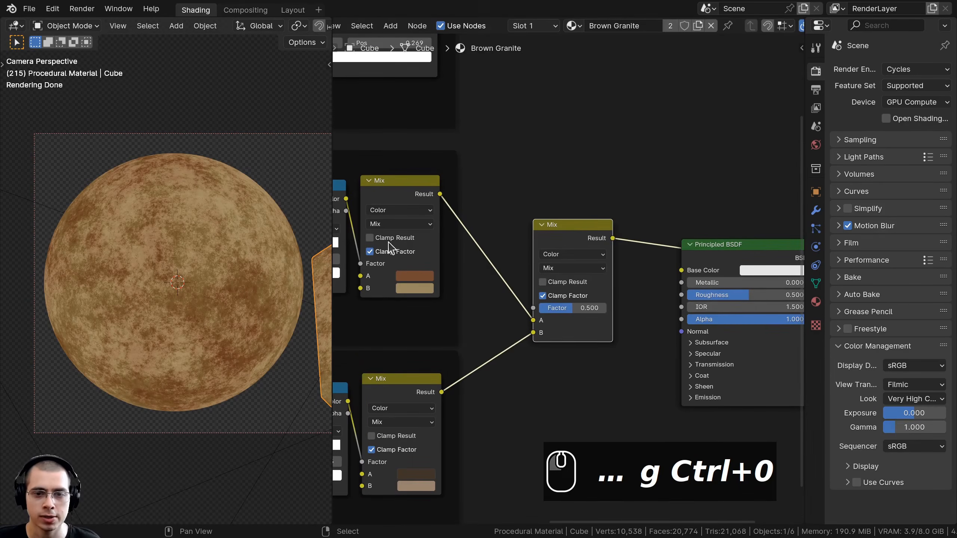
Set the combining Mix node's blending mode to Darken and its Factor to 1.000
middle_drag(475, 229, 490, 163)
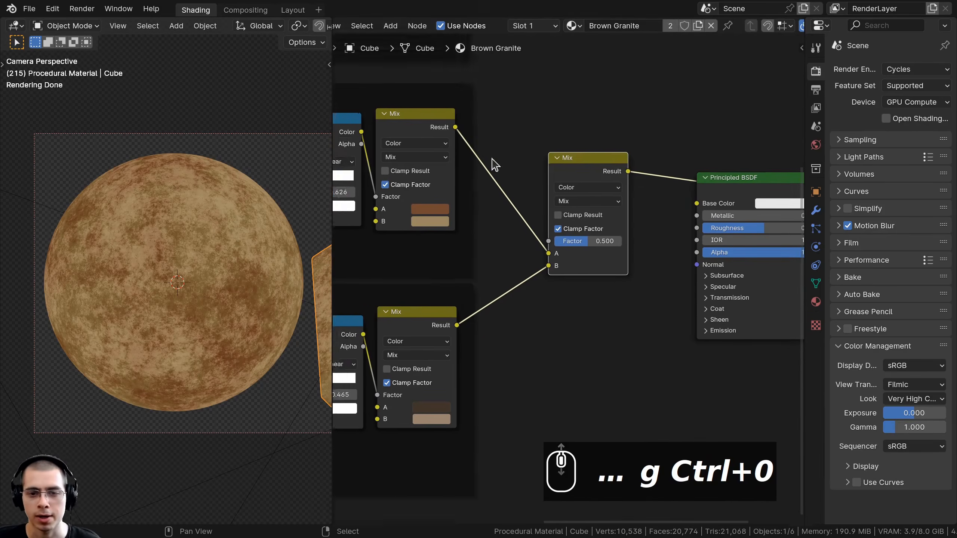
scroll(556, 186, up, 1)
click(561, 189)
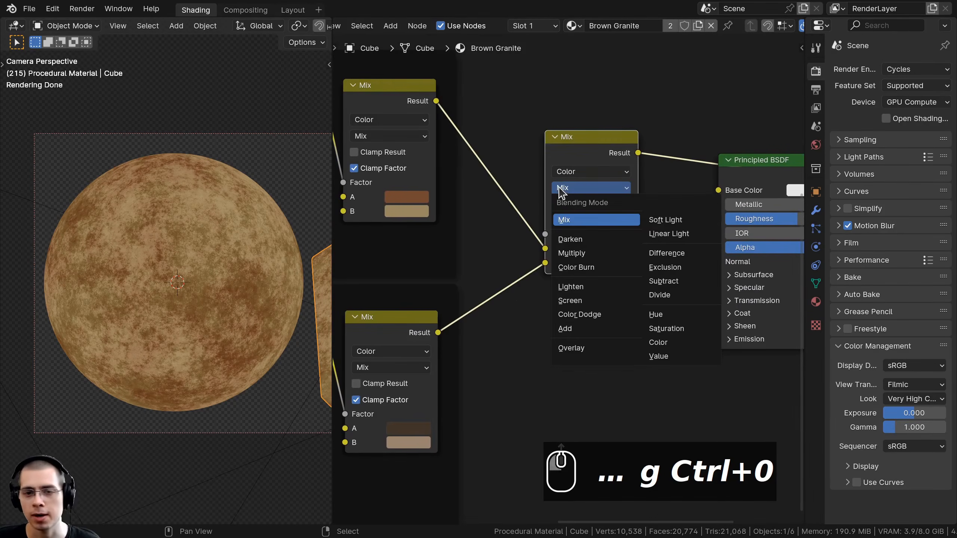
click(580, 238)
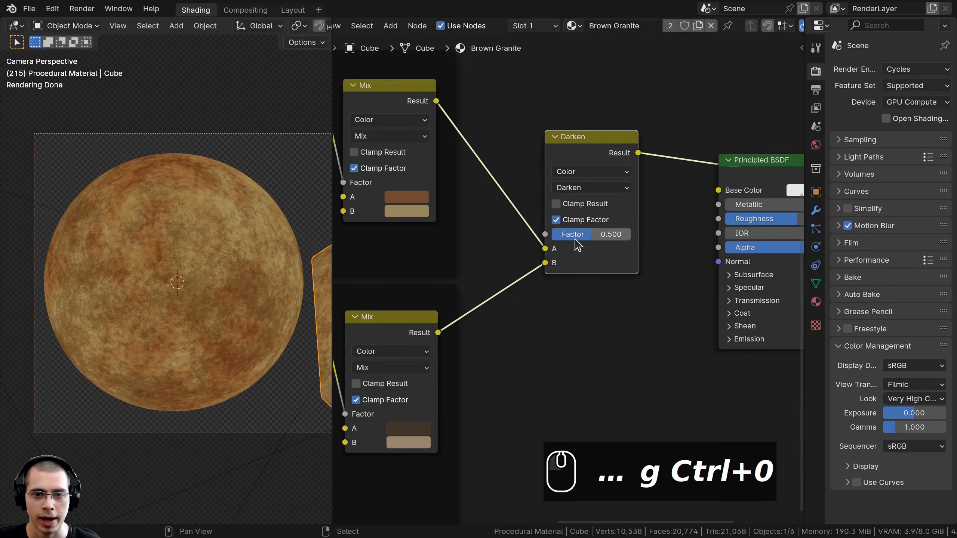
drag(592, 234, 626, 234)
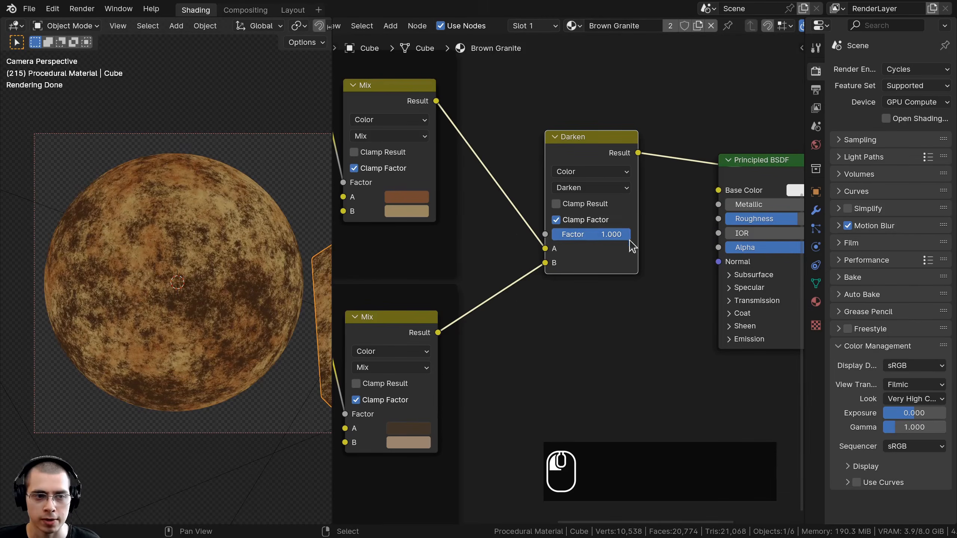
Compare the Texture 1 and Texture 2 previews with the combined Darken result on the sphere
scroll(530, 334, down, 2)
ctrl+shift+click(429, 332)
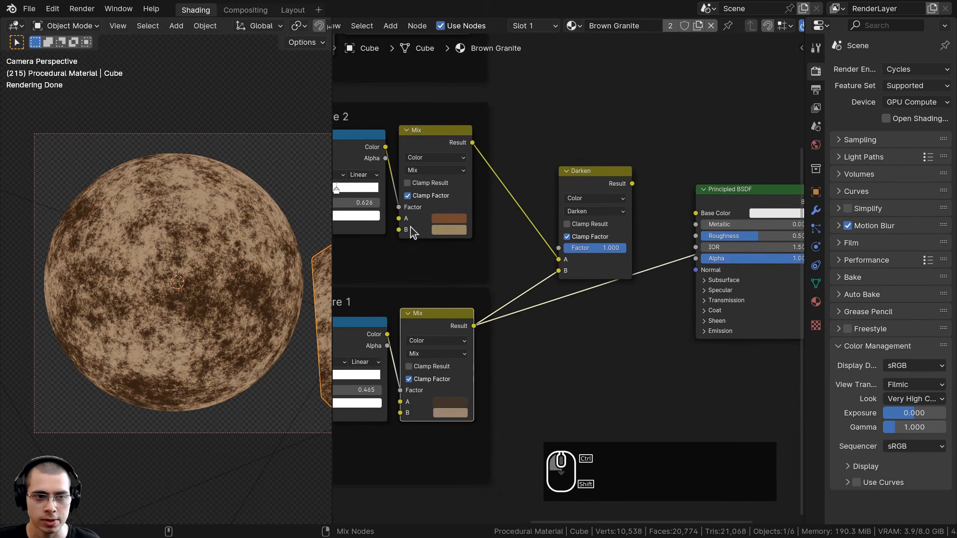
ctrl+shift+click(419, 154)
ctrl+shift+click(579, 186)
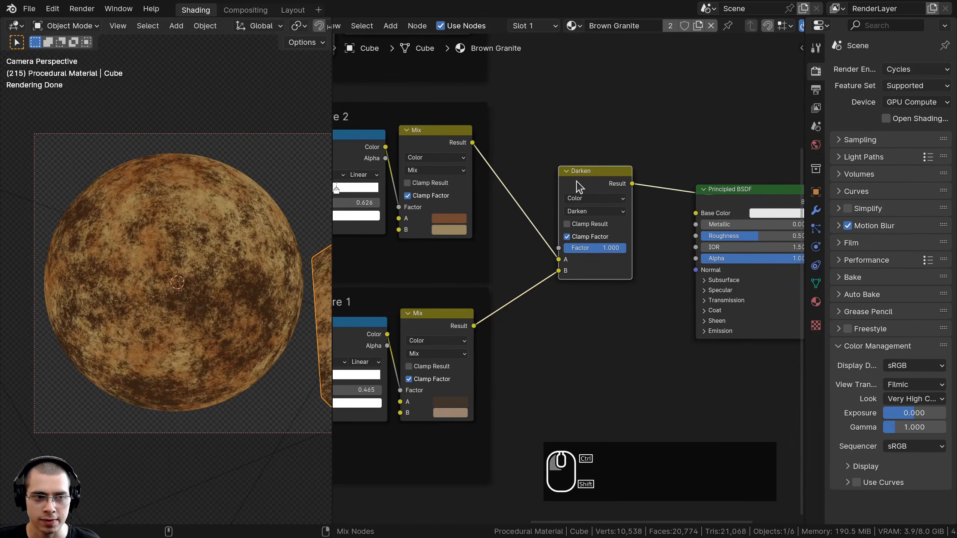
ctrl+shift+click(435, 320)
ctrl+shift+click(427, 132)
ctrl+shift+click(588, 183)
Add a Mix Color node above the Darken node and connect the Darken Result to its A input
middle_drag(579, 184, 510, 261)
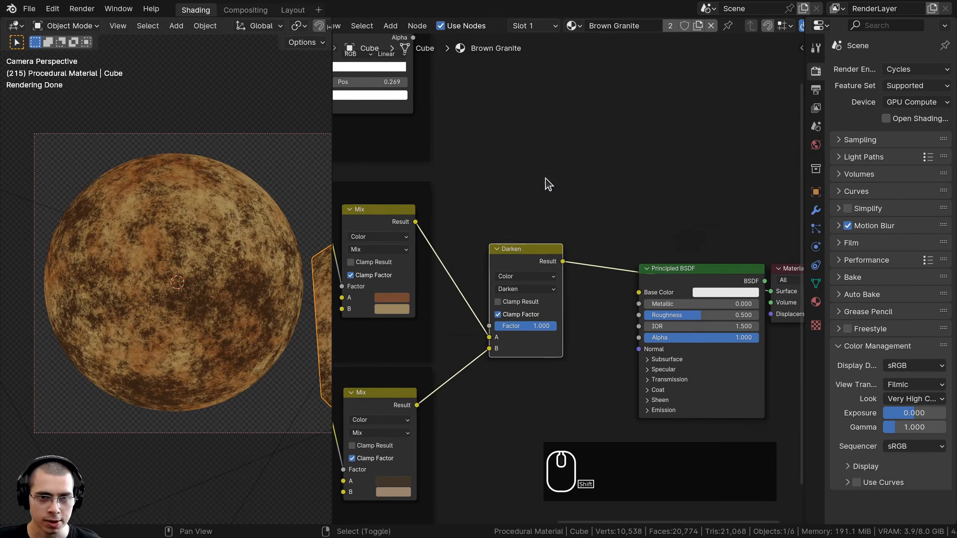
key(shift+a)
text(mix)
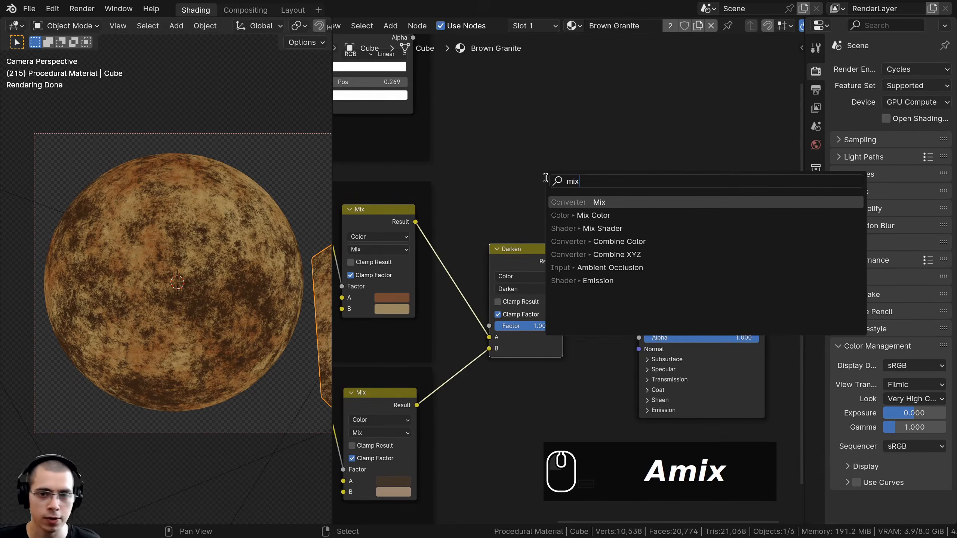
click(601, 216)
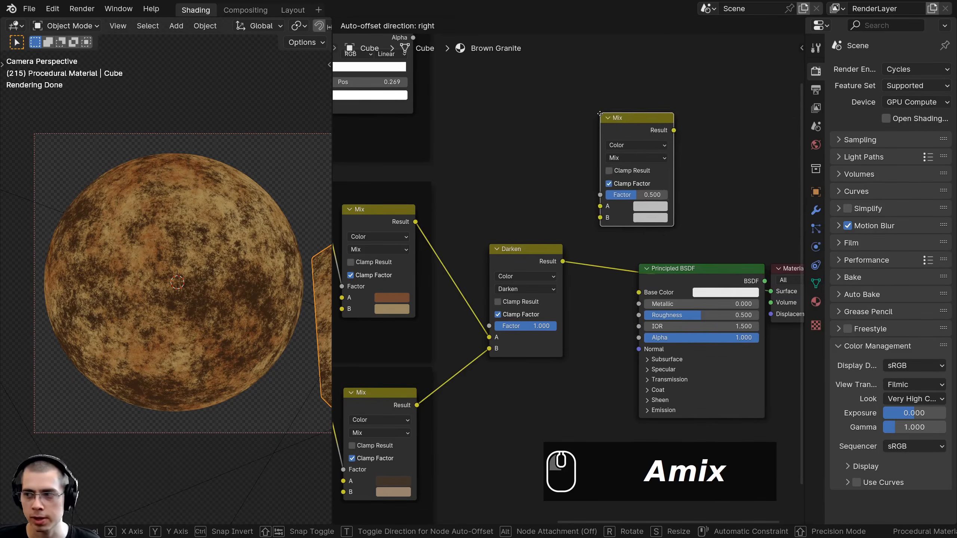
click(599, 116)
drag(561, 280, 599, 227)
Connect the Color output of Texture 3's Color Ramp to the new Mix node's Factor
scroll(547, 203, down, 3)
middle_drag(548, 202, 608, 266)
click(450, 150)
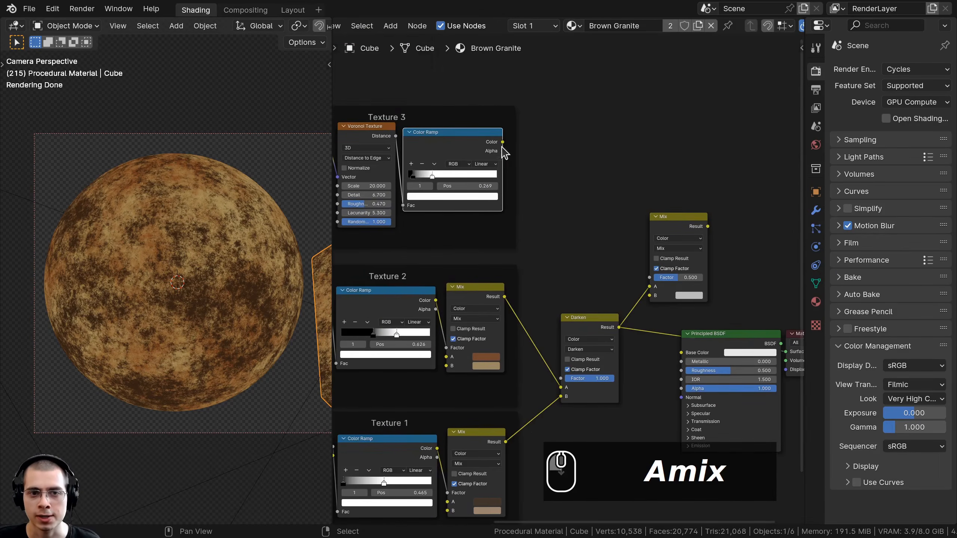
drag(503, 142, 649, 277)
Reposition the new Mix node near the Darken node and preview its result on the sphere
drag(676, 225, 668, 233)
middle_drag(668, 233, 539, 218)
scroll(542, 221, up, 3)
ctrl+shift+click(545, 222)
drag(545, 222, 524, 231)
middle_drag(528, 263, 554, 255)
scroll(555, 254, up, 1)
scroll(548, 302, up, 1)
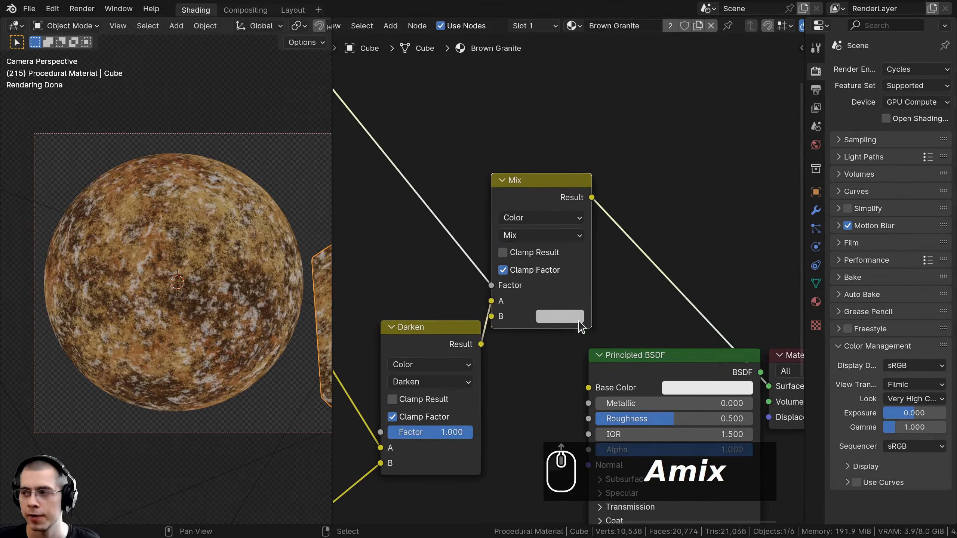
Set the new Mix node's B color to the muted tan 999269
click(578, 314)
drag(587, 146, 603, 162)
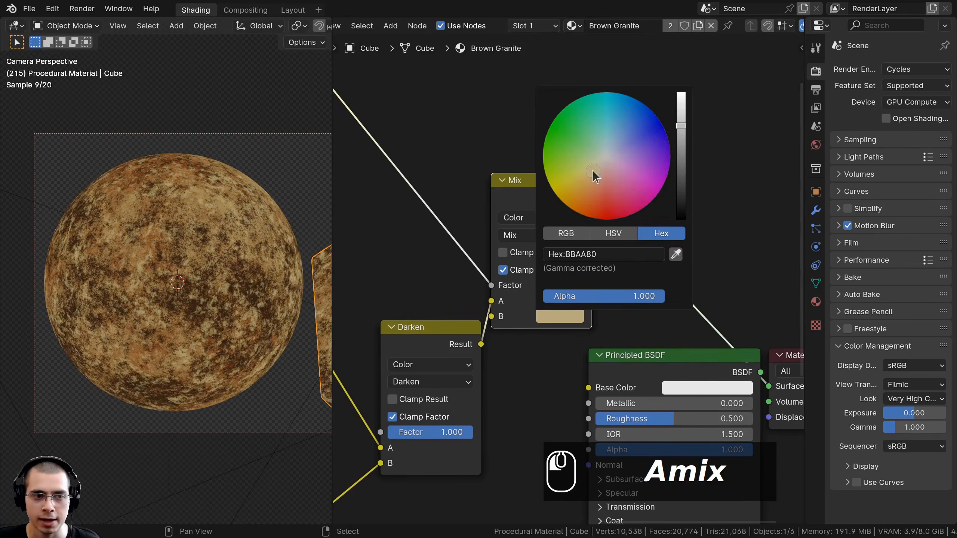
drag(679, 129, 678, 140)
middle_drag(508, 274, 505, 260)
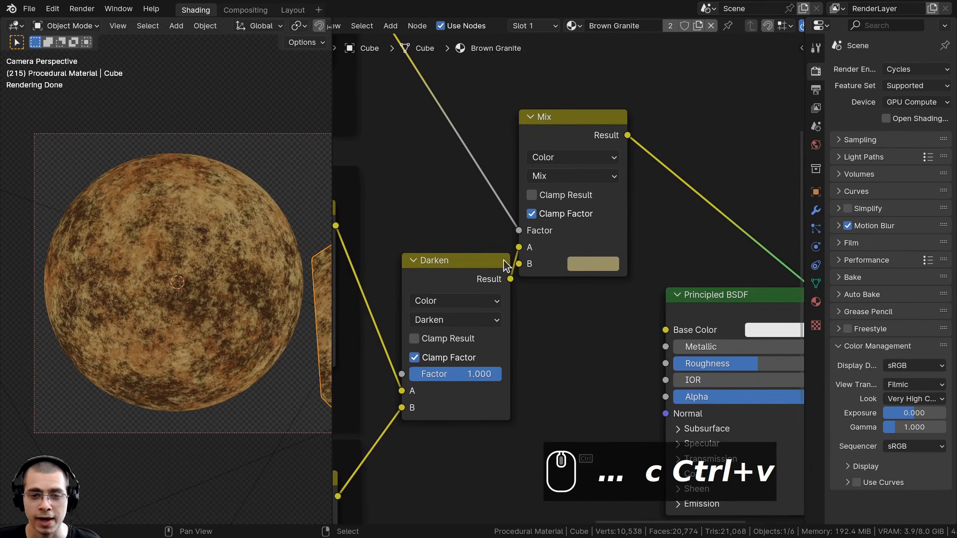
middle_drag(571, 274, 597, 166)
click(596, 166)
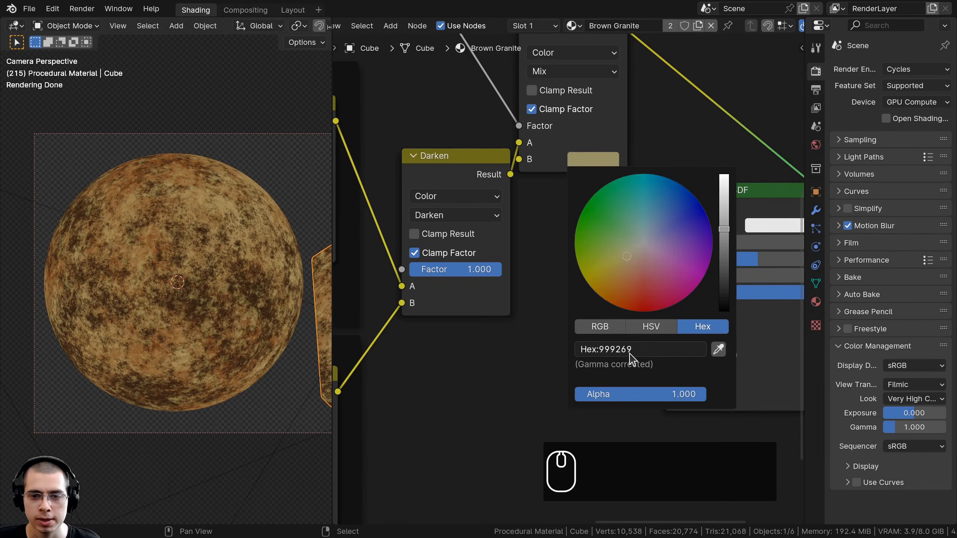
Connect the final Mix Result to the Principled BSDF's Base Color, output the shader to Surface, and reposition the shader and output nodes
scroll(579, 209, down, 2)
drag(588, 127, 617, 259)
middle_drag(713, 329, 636, 343)
ctrl+shift+click(581, 248)
drag(579, 188, 678, 309)
key(g)
click(686, 153)
middle_drag(612, 164, 637, 188)
scroll(637, 187, up, 4)
key(a)
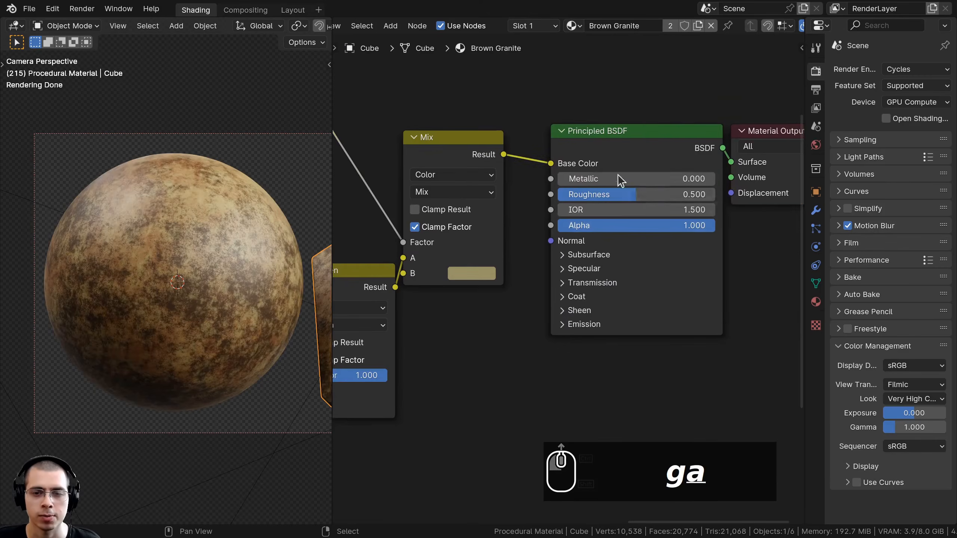
Set the Principled BSDF's Roughness to 0.214 and move the shader and output nodes farther from the Mix node
middle_drag(509, 147, 513, 169)
drag(640, 218, 595, 218)
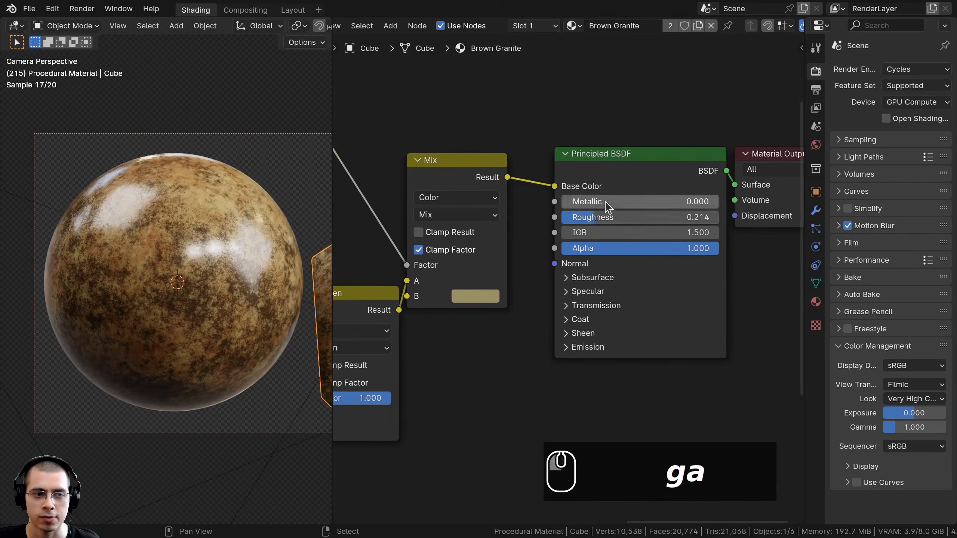
scroll(640, 279, down, 2)
key(g)
middle_drag(376, 296, 490, 298)
key(a)
scroll(186, 212, up, 2)
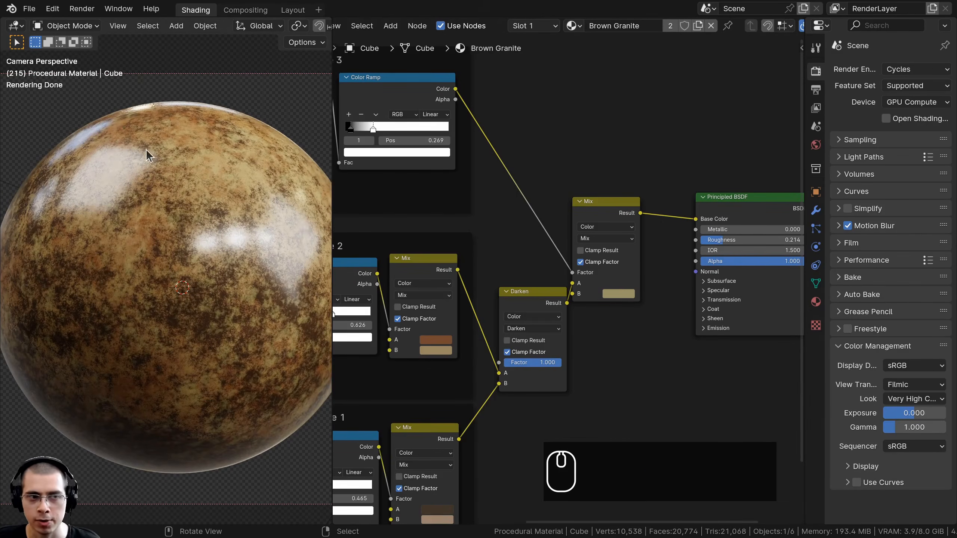
Connect the final Mix Result to the Principled BSDF's Roughness as well and widen the gap before the shader and output nodes
middle_drag(626, 232, 468, 247)
scroll(460, 248, up, 3)
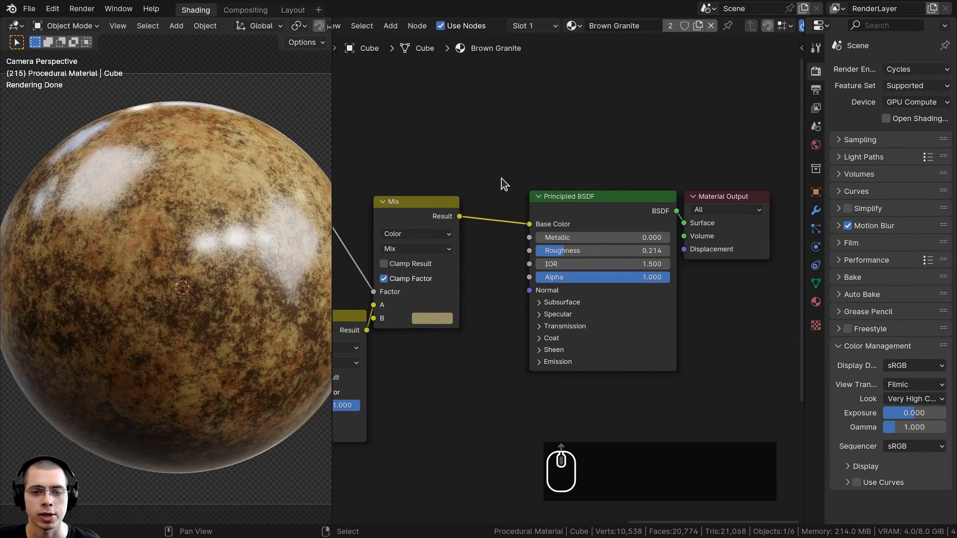
drag(445, 218, 526, 254)
drag(536, 154, 804, 354)
key(g)
click(633, 284)
middle_drag(532, 232, 494, 236)
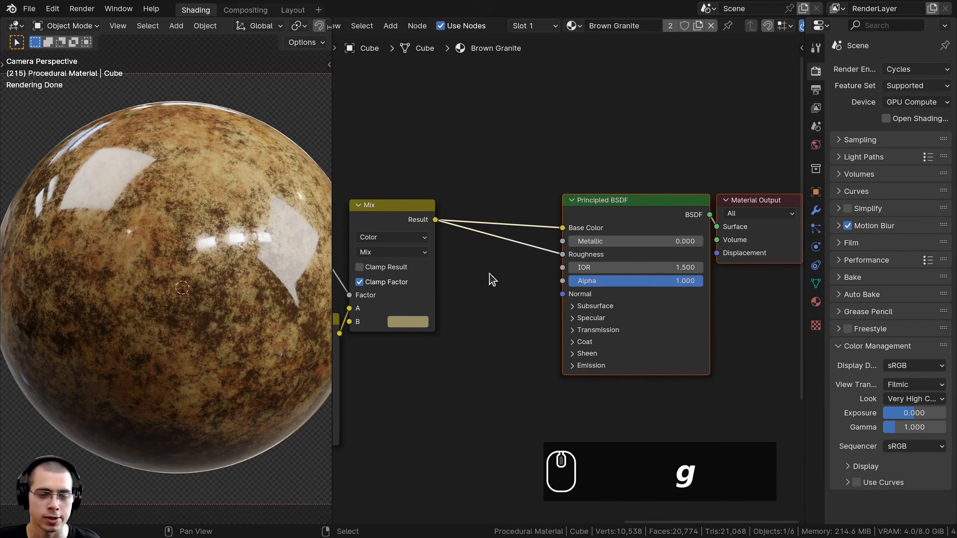
Insert a Color Ramp node on the link between the final Mix Result and the Principled BSDF's Roughness
middle_drag(553, 193, 545, 173)
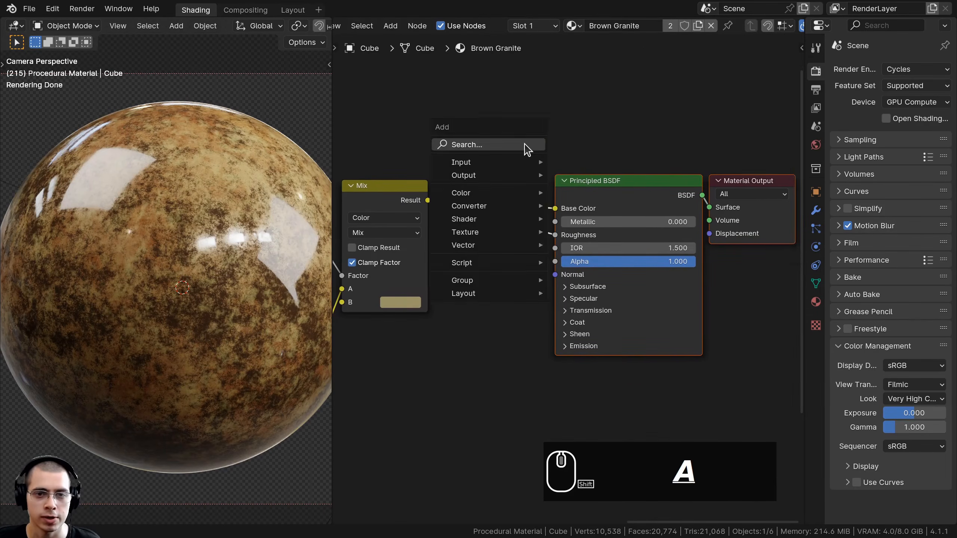
key(shift+a)
text(col)
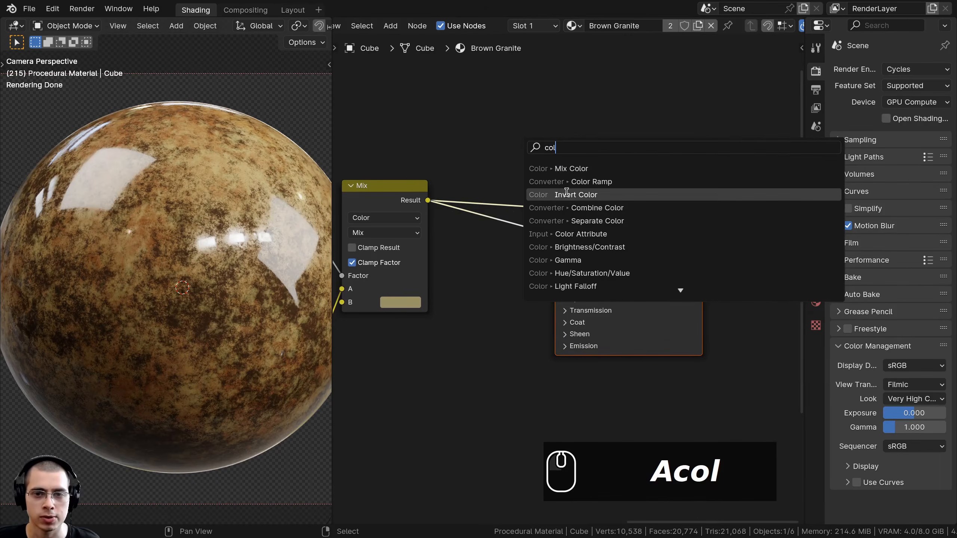
click(568, 183)
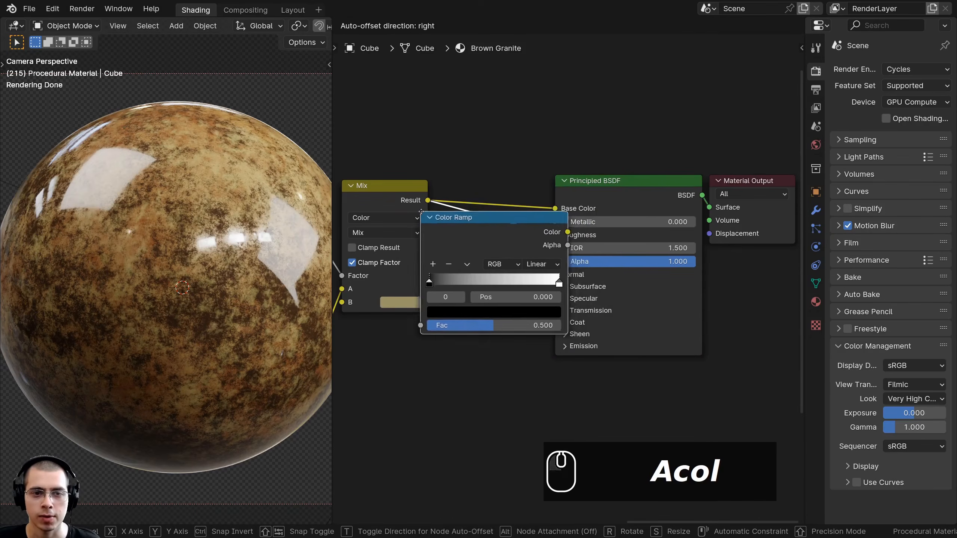
click(566, 231)
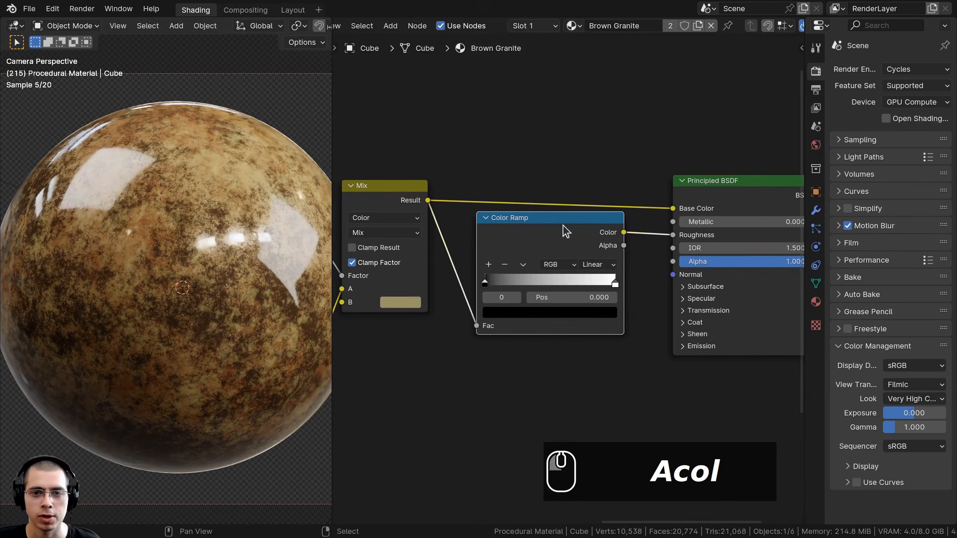
Set the first stop of the Color Ramp to dark grey, hex 373737
click(528, 313)
drag(606, 229, 607, 207)
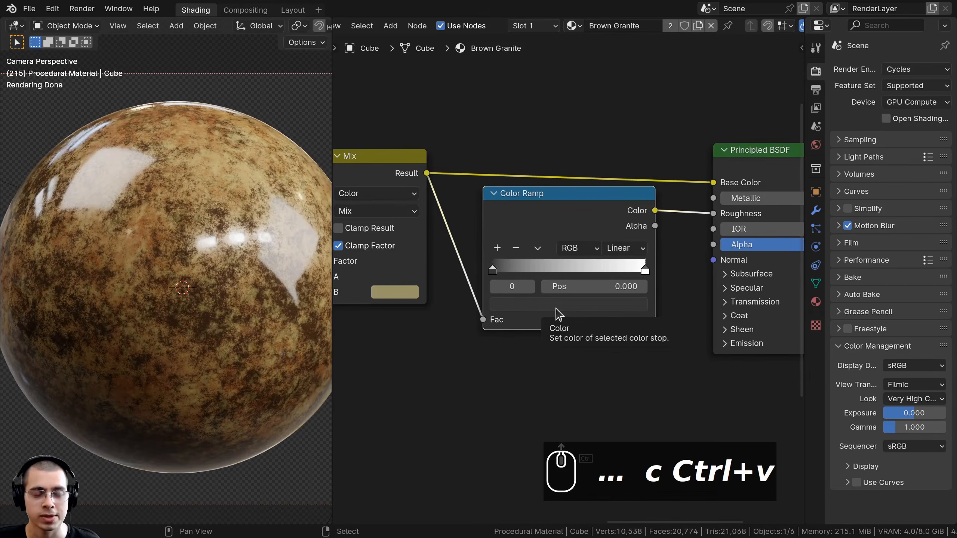
click(559, 314)
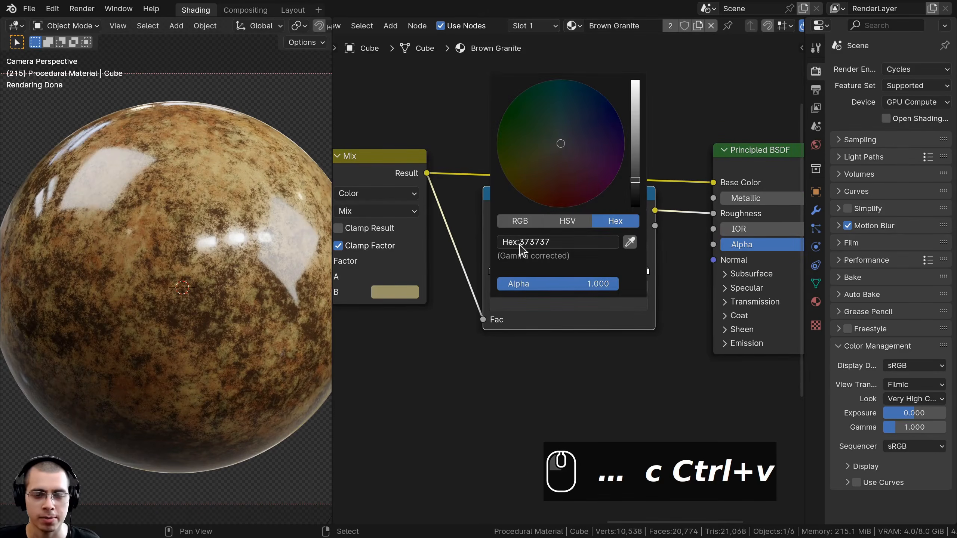
drag(558, 213, 532, 220)
Insert a Hue/Saturation/Value node between the Color Ramp's Color output and the Principled BSDF's Roughness
scroll(718, 196, down, 2)
middle_drag(718, 196, 535, 242)
scroll(490, 228, up, 1)
key(shift+a)
click(494, 198)
text(hue)
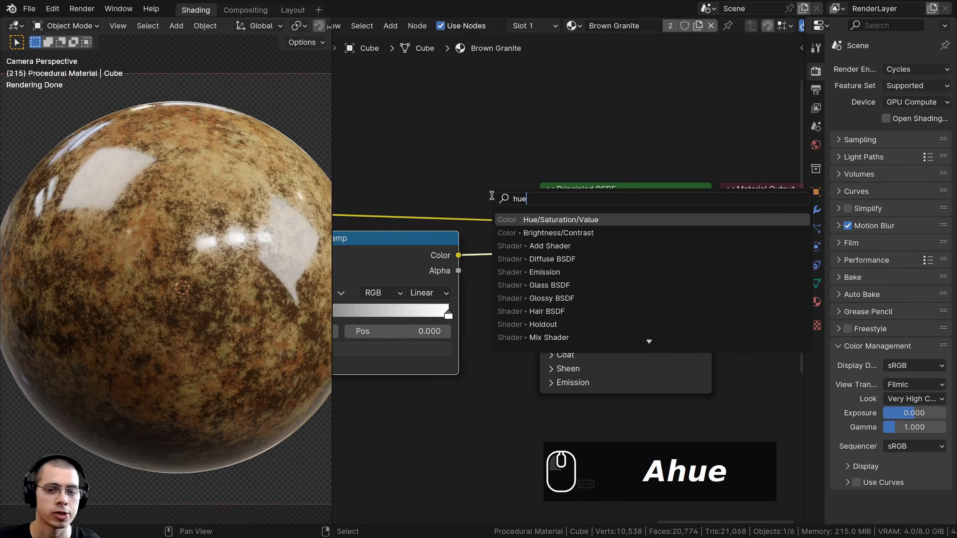
click(538, 220)
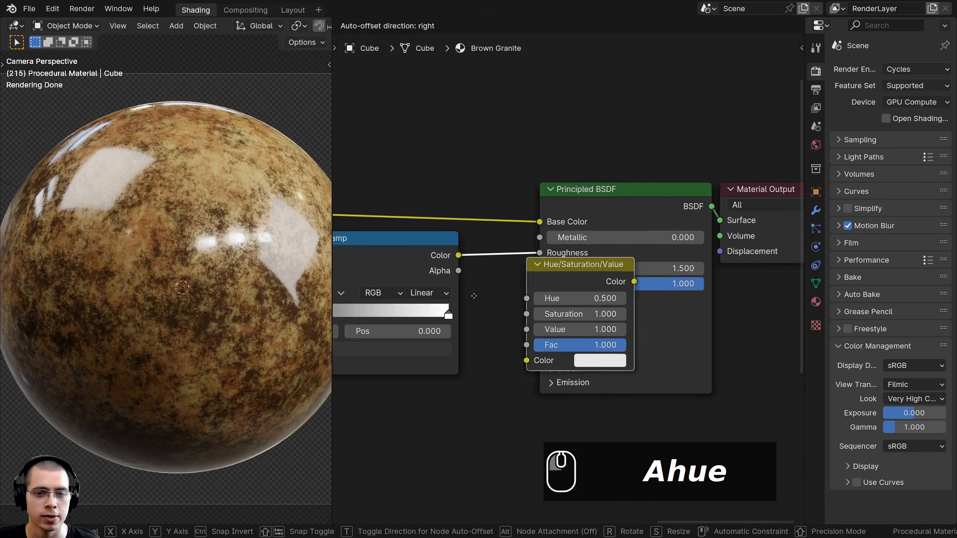
click(584, 244)
drag(626, 273, 612, 272)
scroll(568, 272, down, 1)
middle_drag(633, 343, 580, 316)
mouse_move(583, 286)
mouse_down()
mouse_move(668, 286)
mouse_move(489, 286)
mouse_move(678, 286)
mouse_move(489, 286)
mouse_move(583, 286)
mouse_up()
right_click(583, 286)
Tidy the spacing around the Color Ramp and Hue/Saturation/Value nodes and join both in a frame
scroll(589, 238, down, 1)
drag(590, 236, 595, 235)
scroll(572, 253, down, 7)
drag(528, 279, 552, 286)
scroll(565, 301, up, 4)
drag(589, 343, 468, 259)
key(ctrl+j)
key(s)
click(504, 254)
key(g)
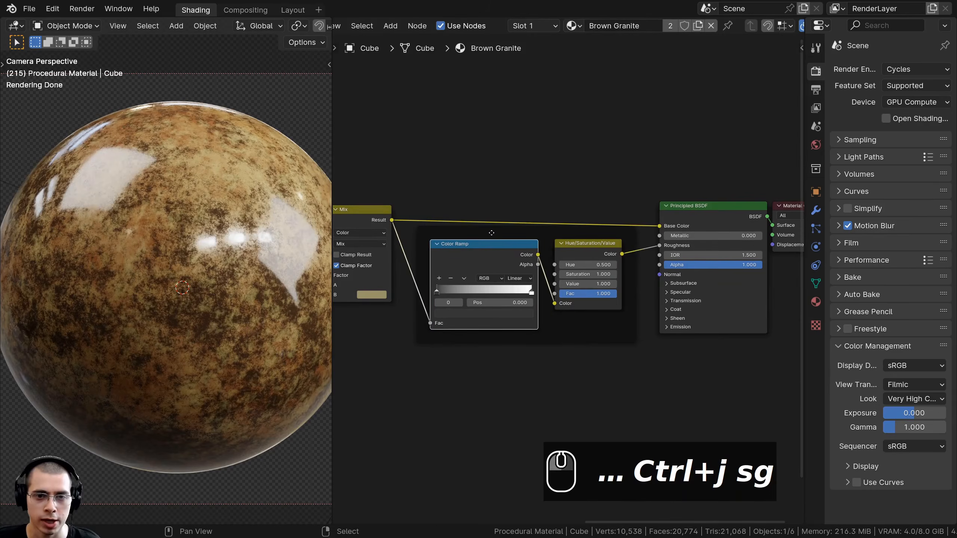
click(510, 246)
Label the frame around the Color Ramp and Hue/Saturation/Value nodes "Roughness" and clear the selection
scroll(511, 246, up, 1)
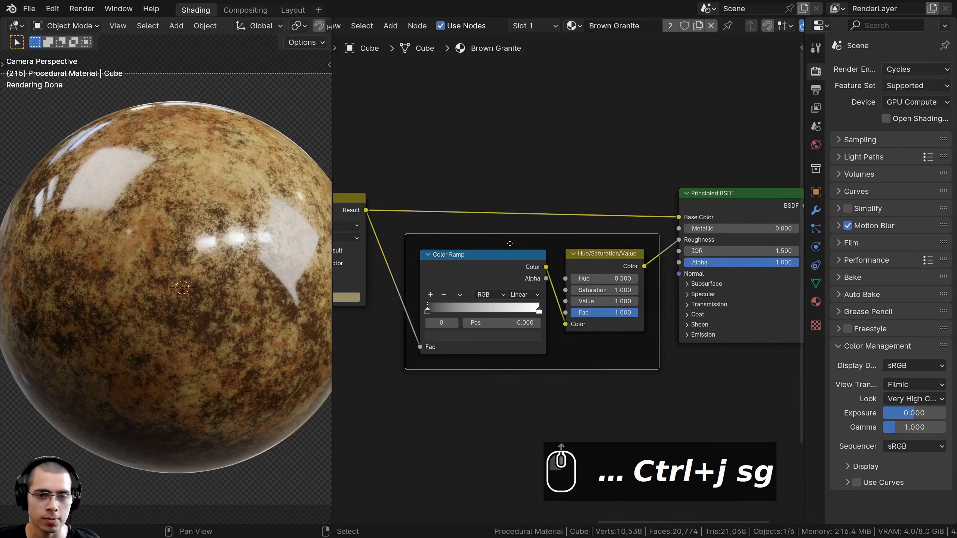
key(F2)
text(Roughness)
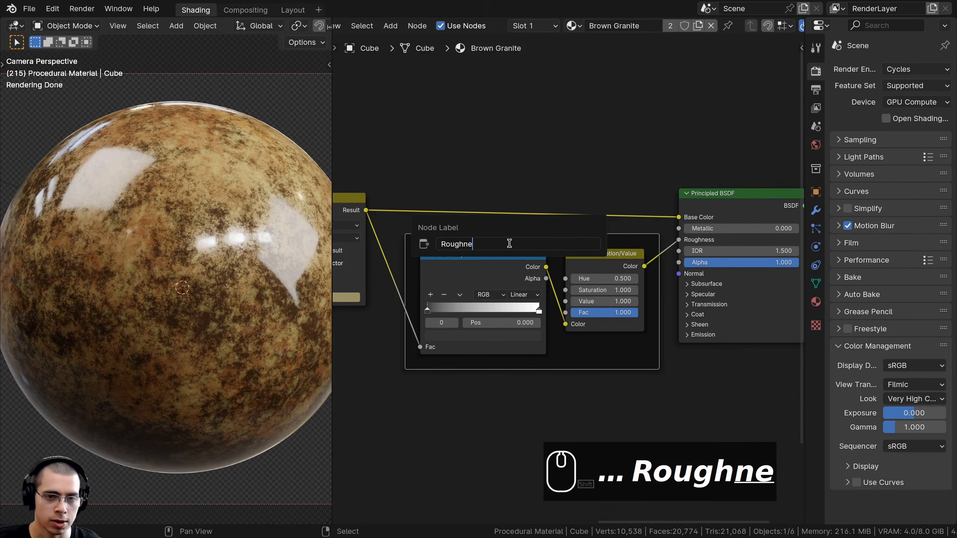
key(Return)
key(alt+a)
Select every node except the Material Output and combine them into a node group
scroll(557, 260, down, 1)
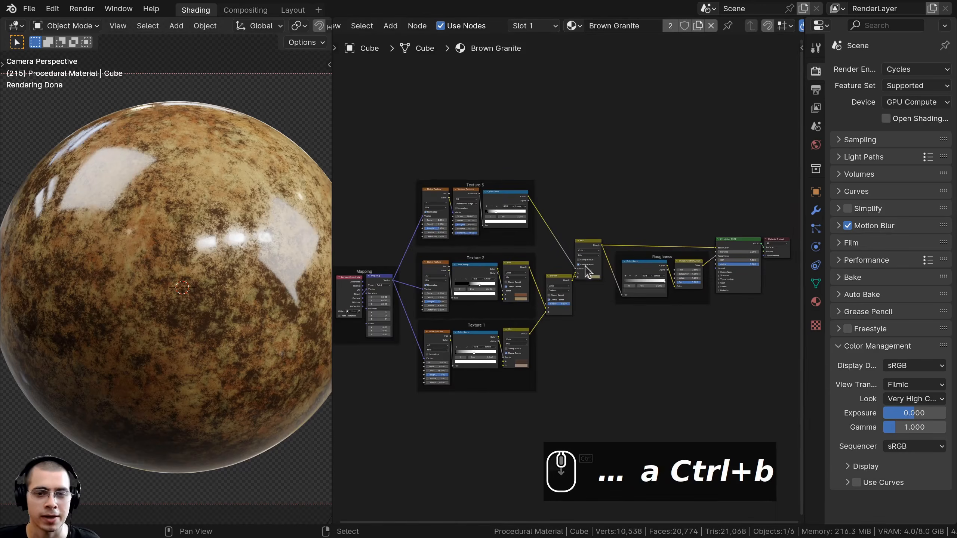
scroll(494, 288, down, 1)
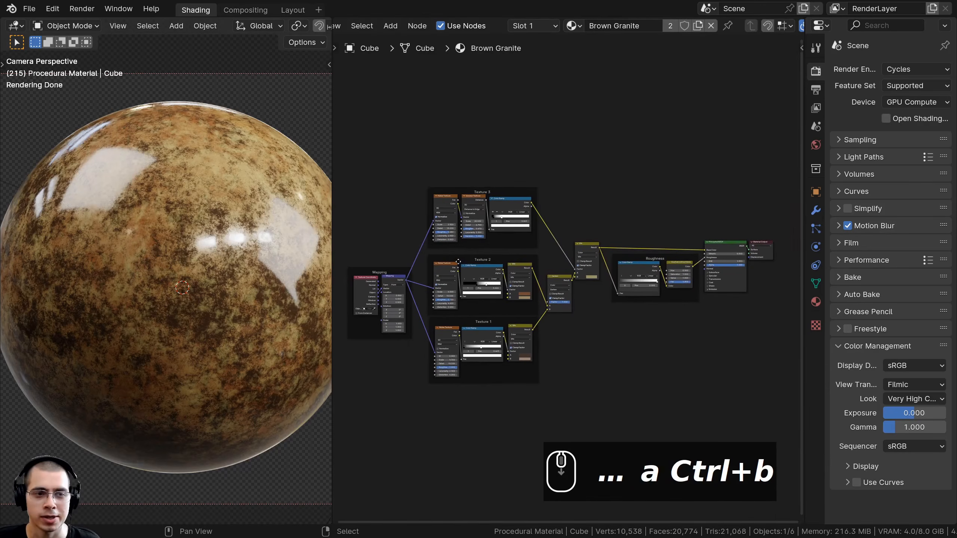
middle_drag(466, 286, 493, 280)
middle_drag(389, 196, 387, 188)
key(ctrl+b)
drag(368, 132, 756, 415)
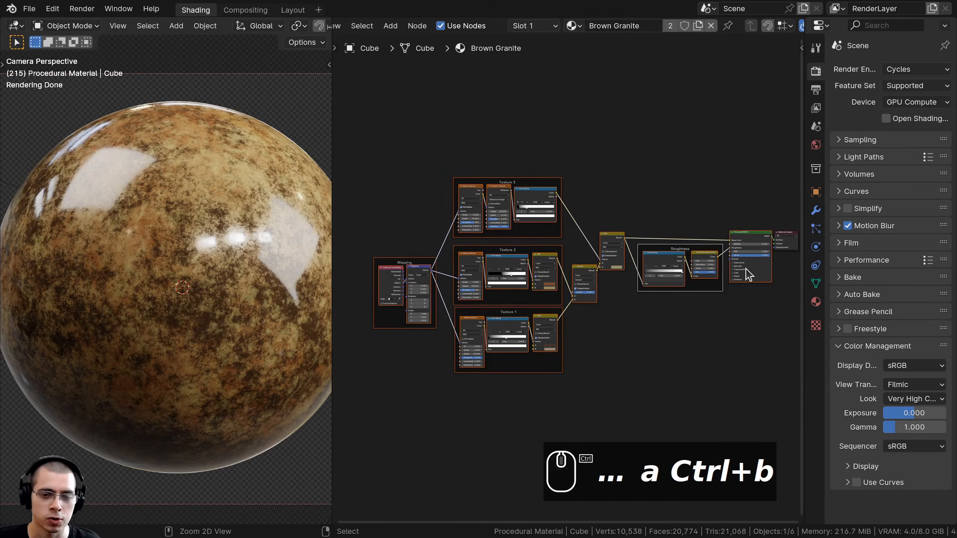
key(ctrl+g)
middle_drag(578, 237, 584, 259)
Show the group's interface settings and rename its BSDF output socket to "Shader"
key(n)
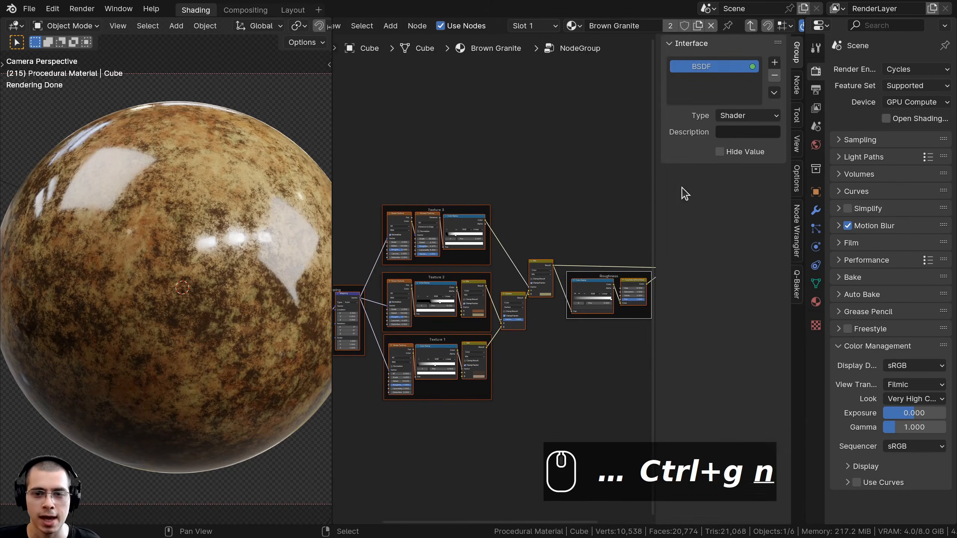
scroll(598, 182, up, 3)
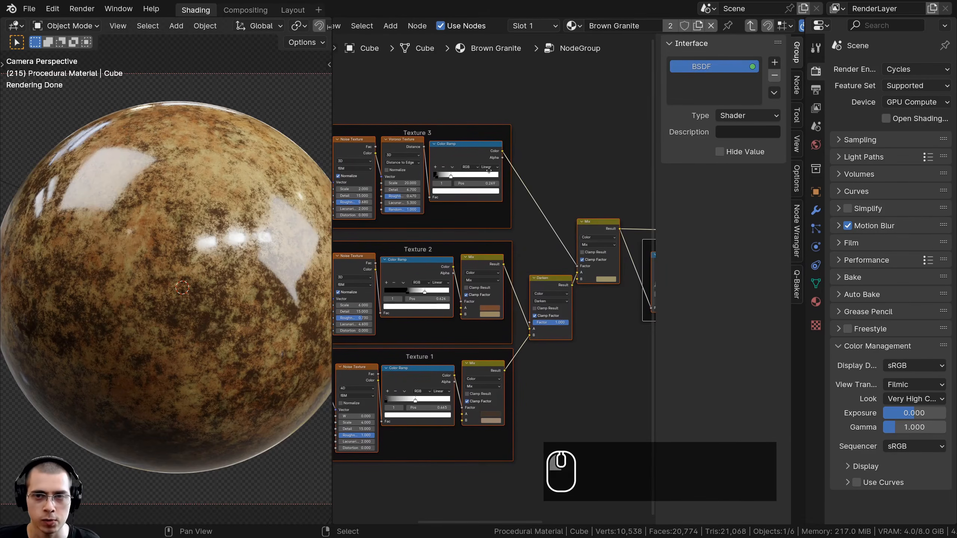
middle_drag(482, 173, 535, 155)
double_click(695, 69)
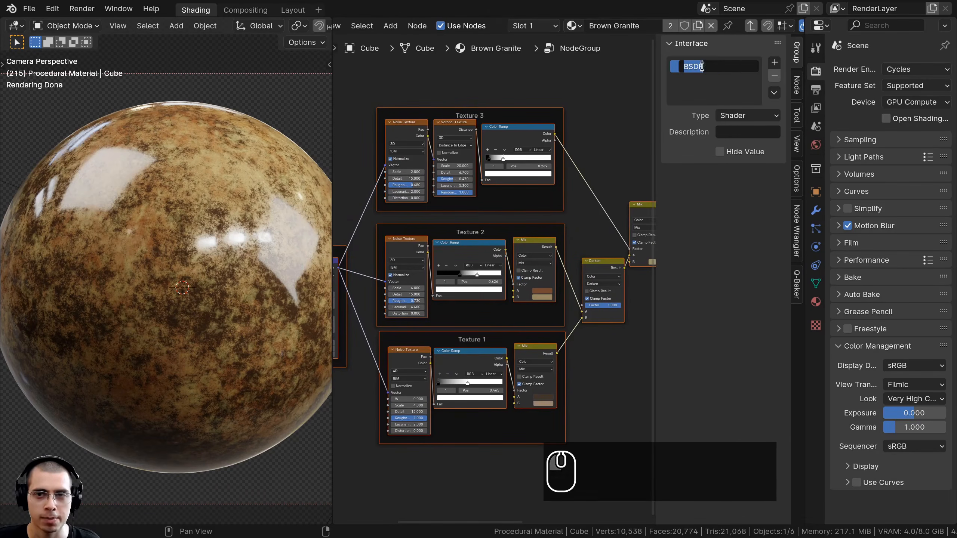
text(Shader)
key(Return)
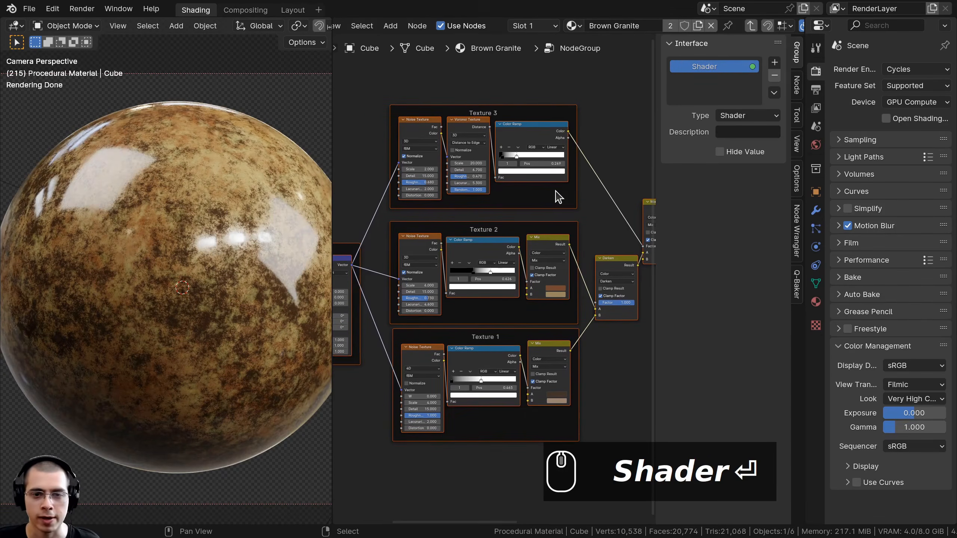
Leave the node group, widen the group node and place it and the Material Output close together
key(Tab)
scroll(490, 200, up, 4)
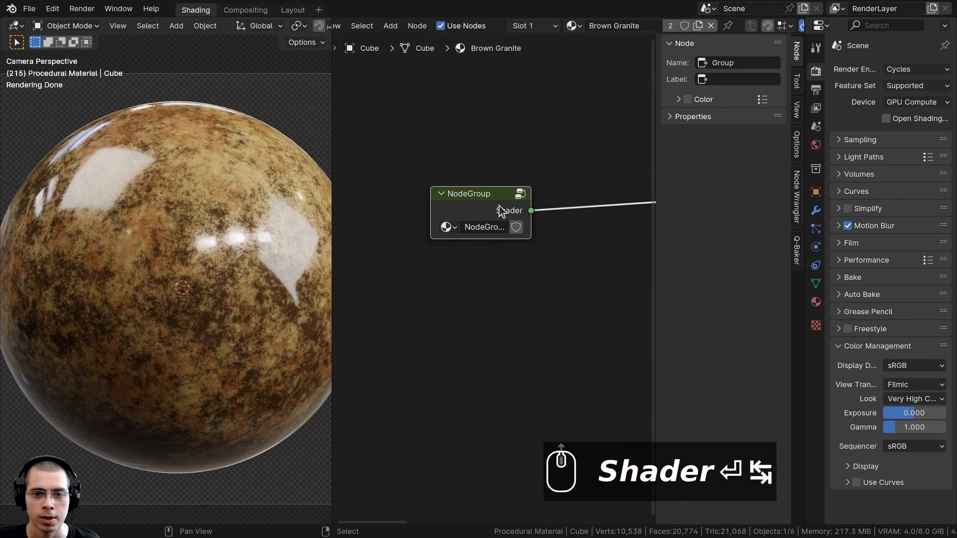
scroll(501, 222, down, 1)
drag(442, 225, 395, 225)
scroll(565, 293, down, 5)
middle_drag(622, 292, 487, 280)
key(g)
click(693, 258)
scroll(555, 259, down, 4)
middle_drag(555, 259, 417, 273)
key(g)
click(478, 312)
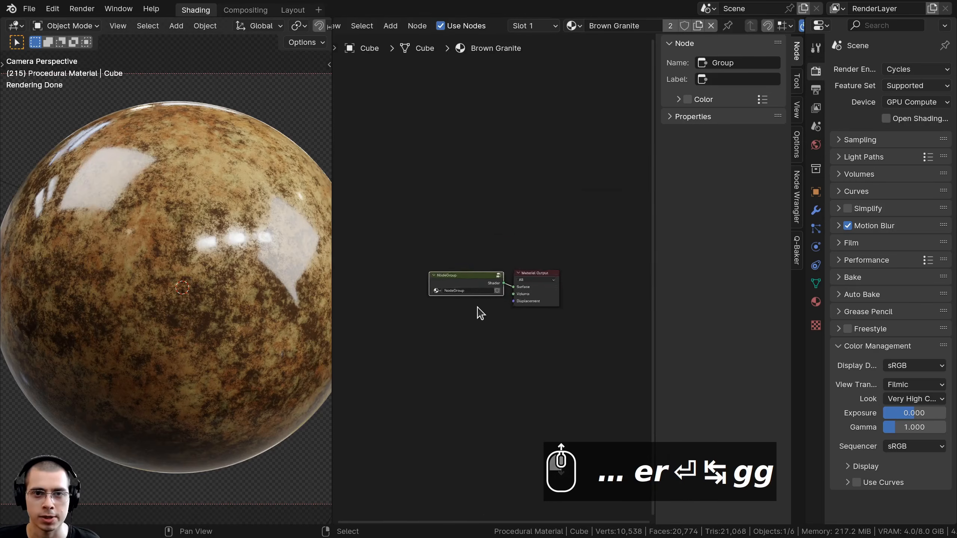
scroll(433, 299, up, 4)
key(g)
click(486, 239)
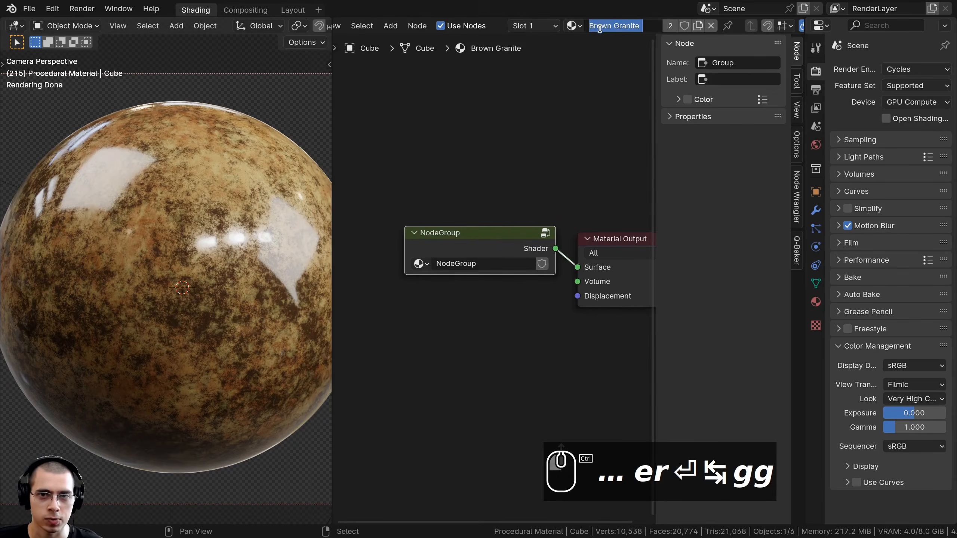
Copy the material's name and use it to rename the node group "Brown Granite"
key(ctrl+c)
click(465, 265)
key(ctrl+v)
click(474, 266)
key(ctrl+v)
drag(463, 239, 471, 236)
Enter the Brown Granite group, widen the node editor area and reposition the Group Input near the Mapping frame
middle_drag(478, 232, 489, 207)
key(a)
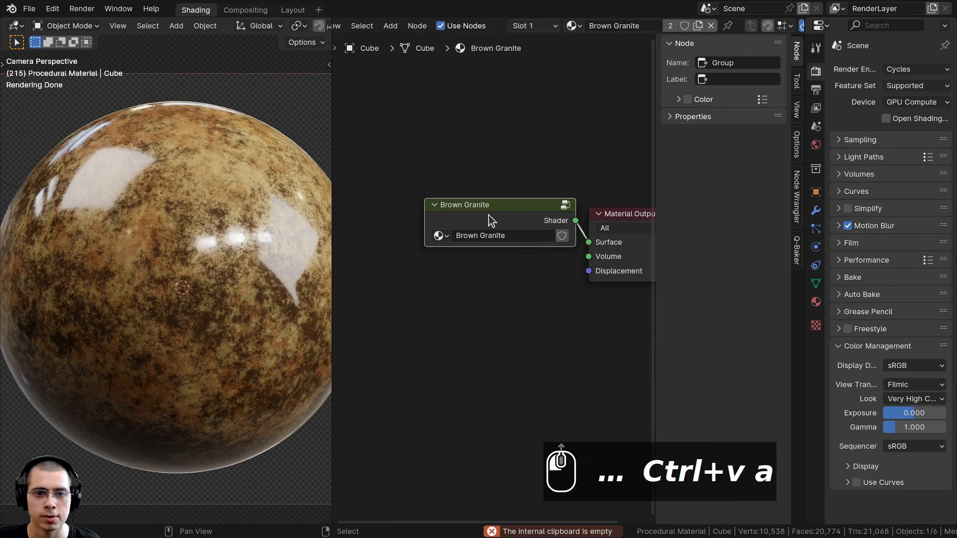
key(Tab)
key(a)
scroll(354, 262, up, 4)
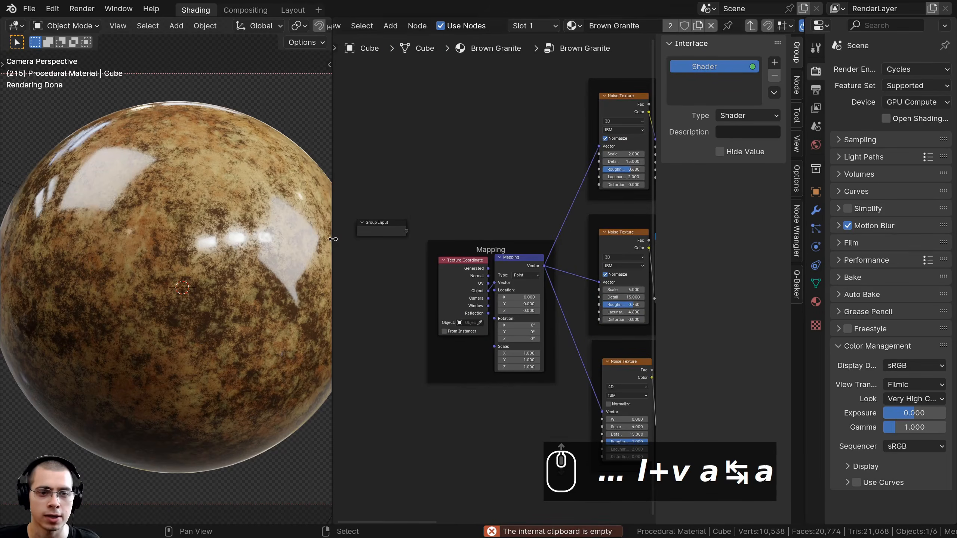
drag(334, 240, 281, 234)
scroll(448, 289, up, 6)
middle_drag(359, 220, 389, 203)
click(348, 181)
middle_drag(503, 363, 538, 333)
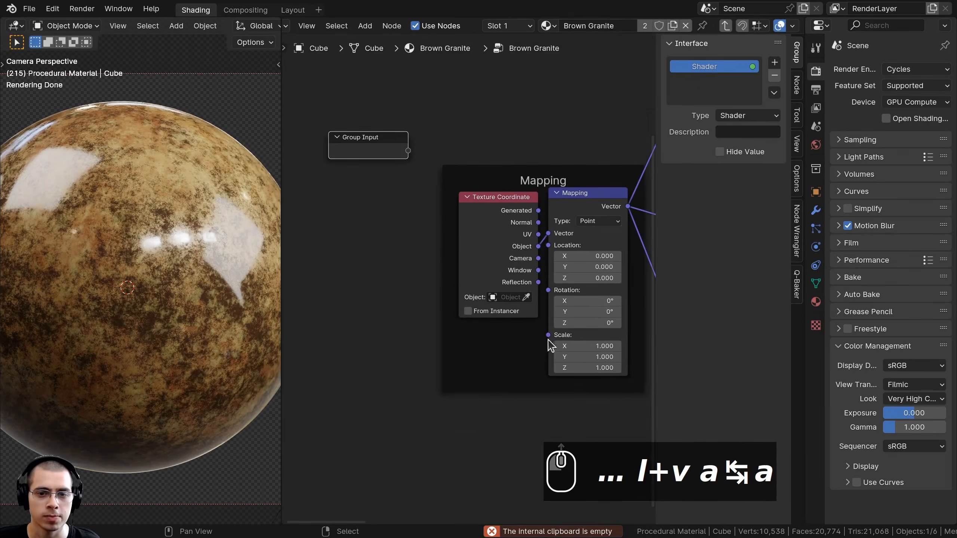
drag(354, 158, 353, 174)
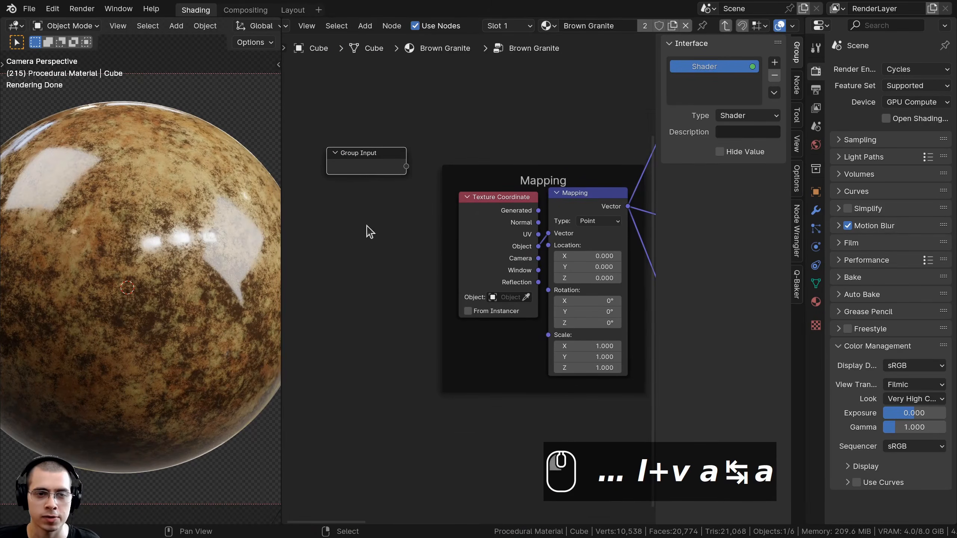
Expose the Mapping node's Scale by connecting it to the Group Input
scroll(429, 372, down, 2)
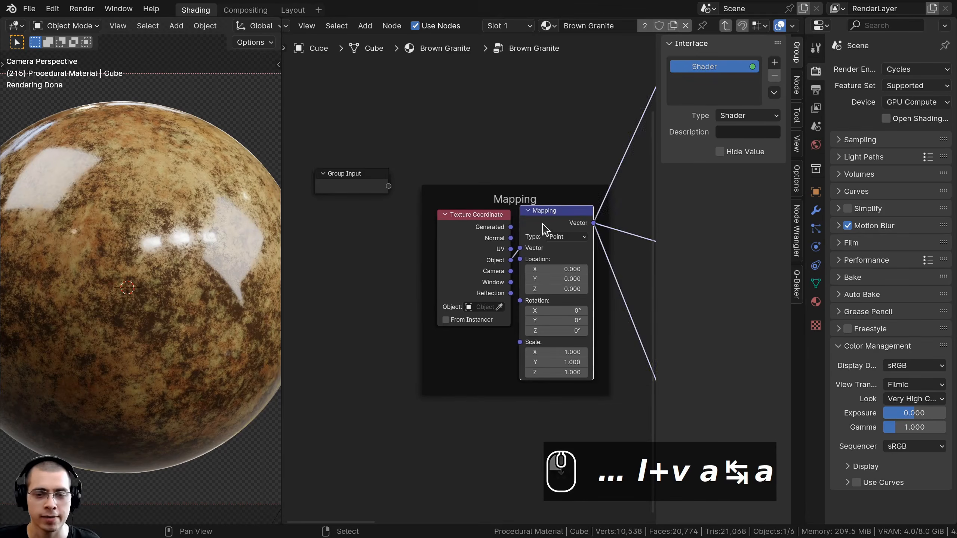
scroll(505, 260, down, 2)
scroll(547, 343, up, 2)
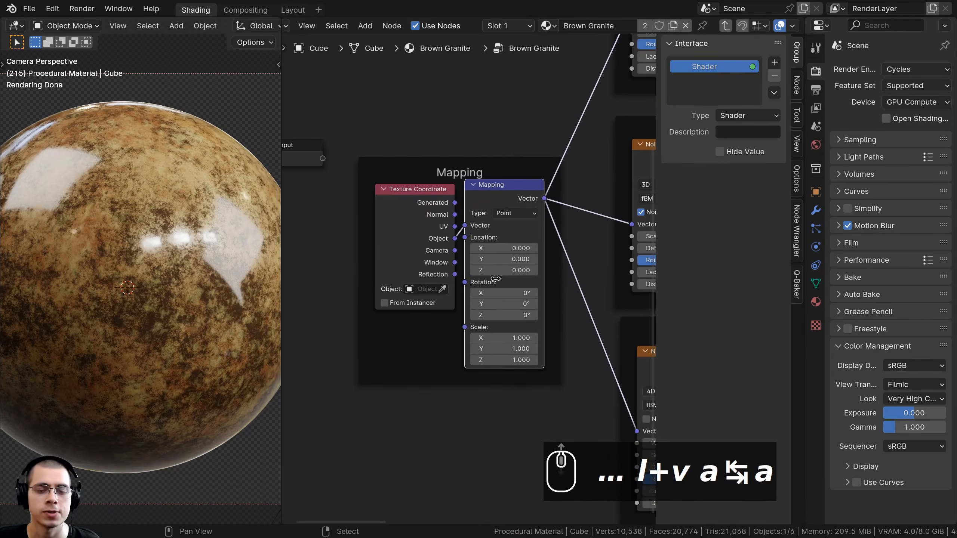
middle_drag(490, 342, 514, 343)
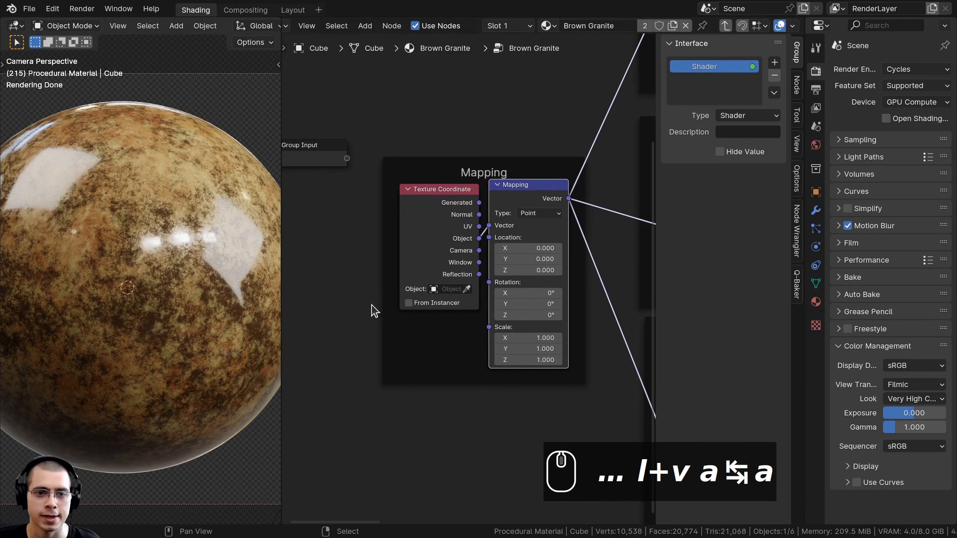
middle_drag(437, 309, 447, 305)
drag(464, 241, 462, 240)
drag(500, 323, 356, 154)
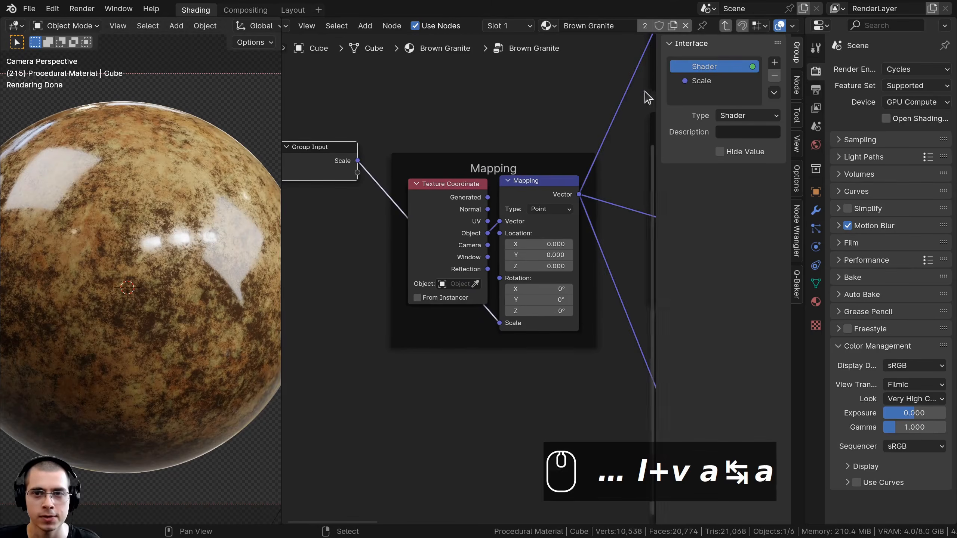
Change the Scale group input's type from Vector to Float with a default of 1.000
click(701, 81)
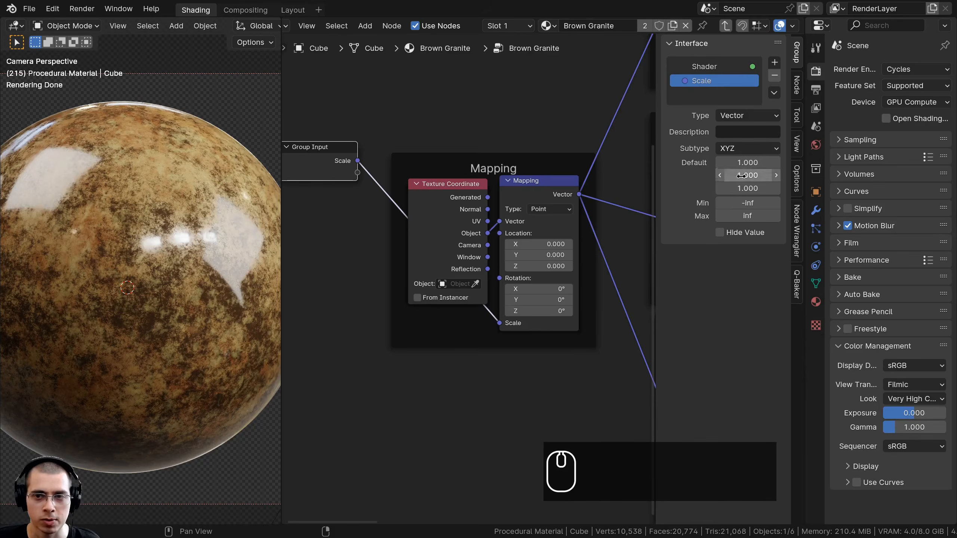
click(735, 117)
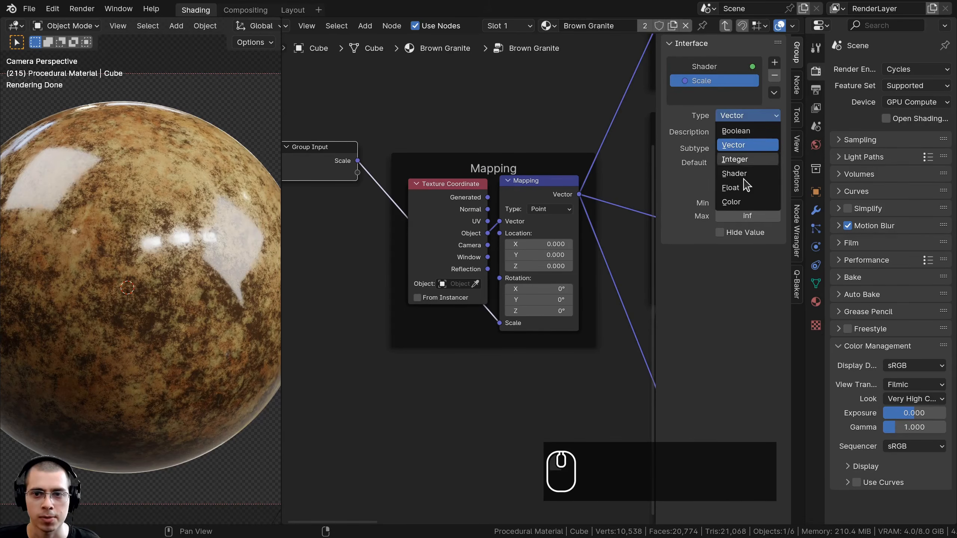
click(736, 195)
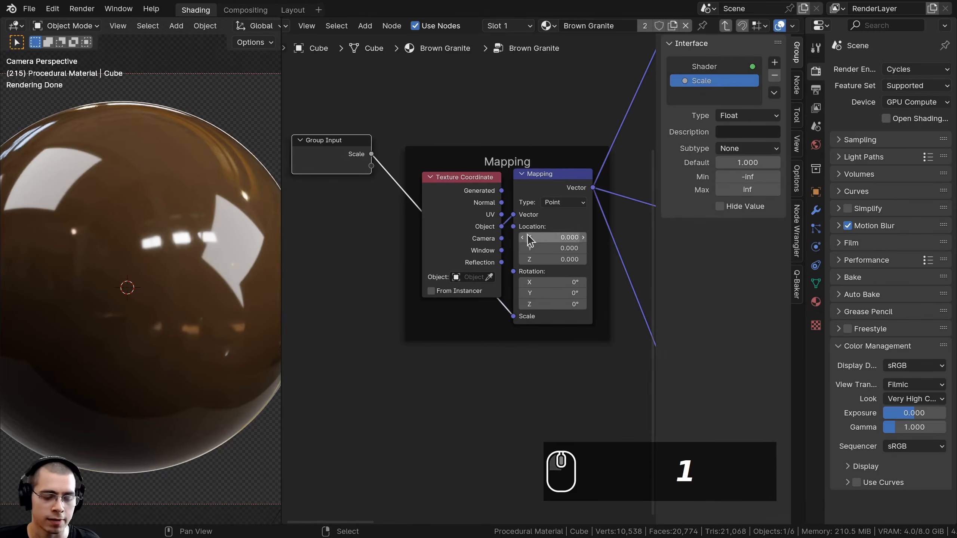
Leave the group and set the Brown Granite group node's Scale to 1
key(Tab)
scroll(454, 252, up, 2)
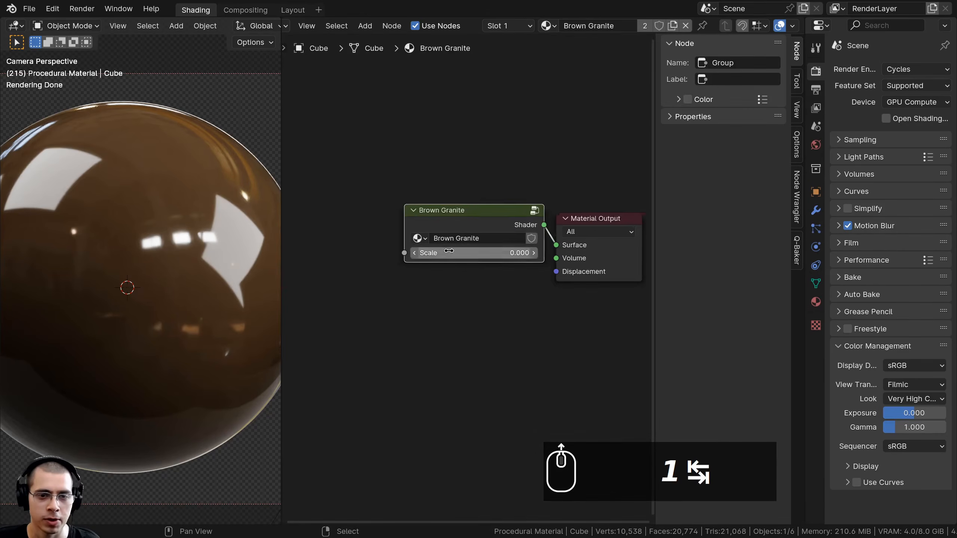
click(483, 250)
text(1)
click(471, 208)
Go back inside the Brown Granite group and move the Group Input between the Texture 3 frame and the final Mix
key(Tab)
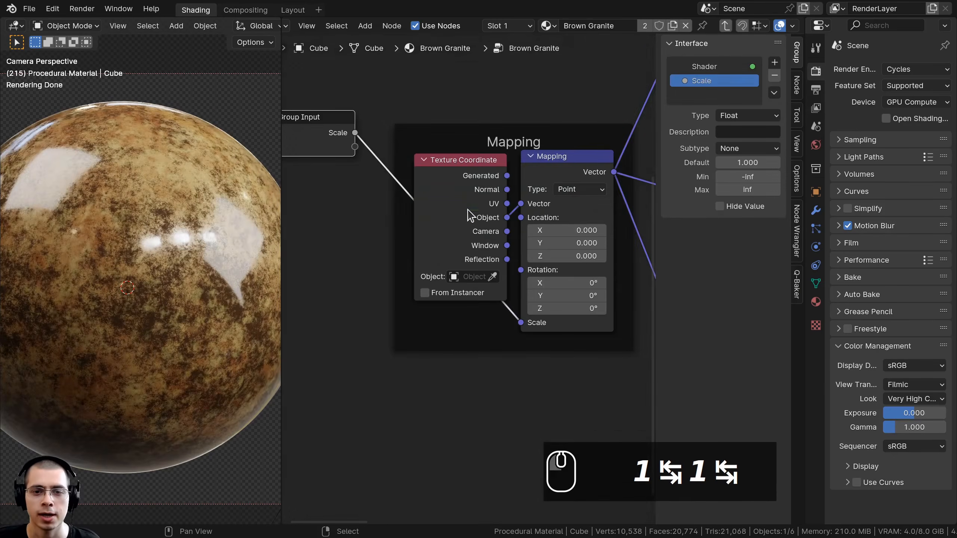
scroll(468, 215, down, 3)
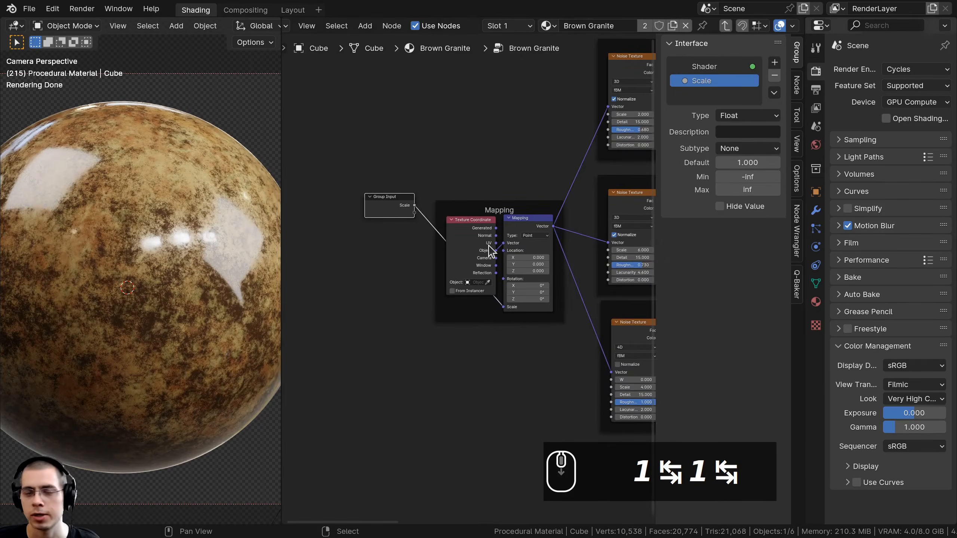
scroll(435, 216, down, 2)
middle_drag(434, 216, 342, 256)
key(g)
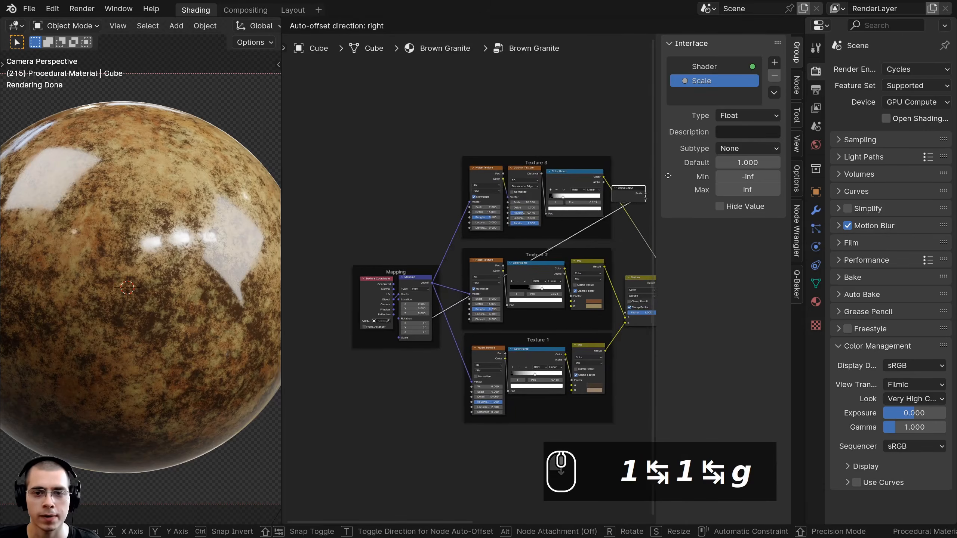
click(580, 187)
Connect the A and B colors of the Mix nodes in Texture 2 and Texture 1 to new Group Input sockets
scroll(556, 214, up, 3)
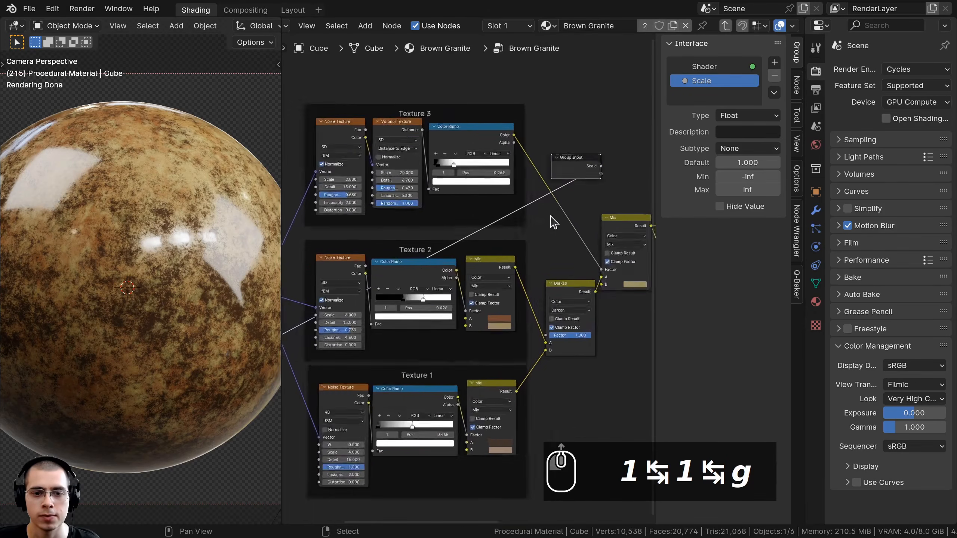
scroll(465, 275, down, 1)
drag(426, 328, 596, 145)
drag(425, 337, 596, 155)
middle_drag(473, 433, 470, 365)
drag(423, 422, 543, 118)
click(543, 117)
drag(423, 425, 574, 128)
Connect the final Mix node's B color to a new socket on the Group Input
scroll(525, 209, up, 2)
click(535, 205)
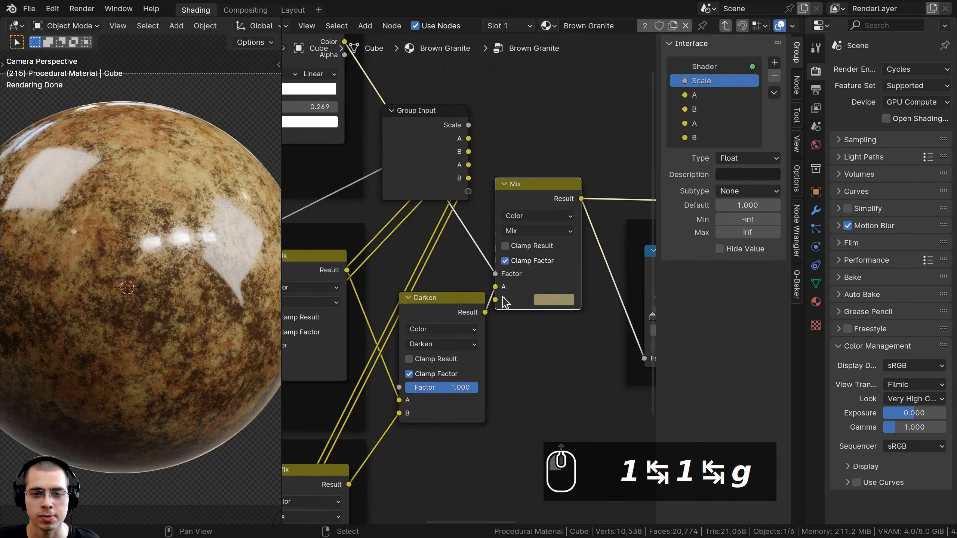
drag(495, 299, 469, 191)
middle_drag(434, 171, 425, 237)
Rename the five color inputs Color 1 through Color 5 and move the Group Input above the Mapping frame
double_click(704, 94)
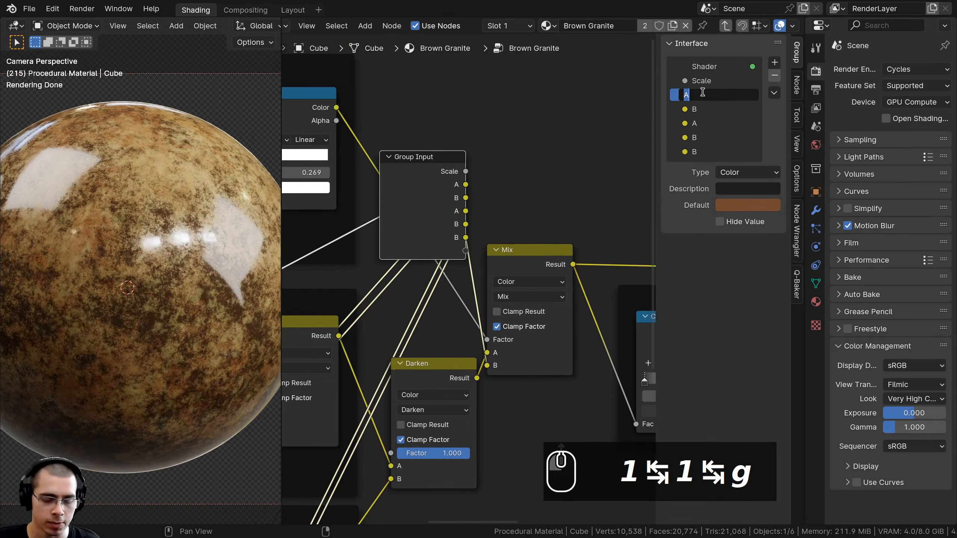
text(Color 1)
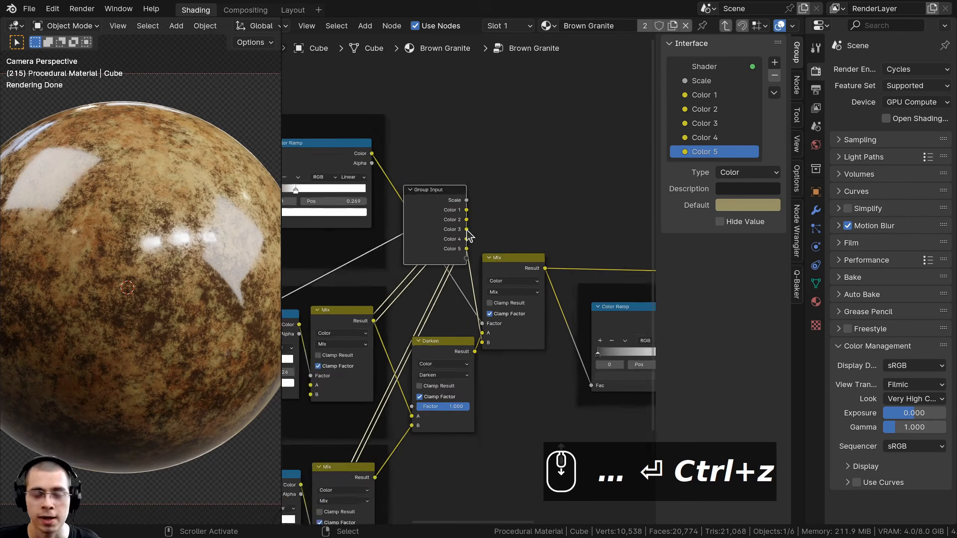
scroll(592, 213, down, 5)
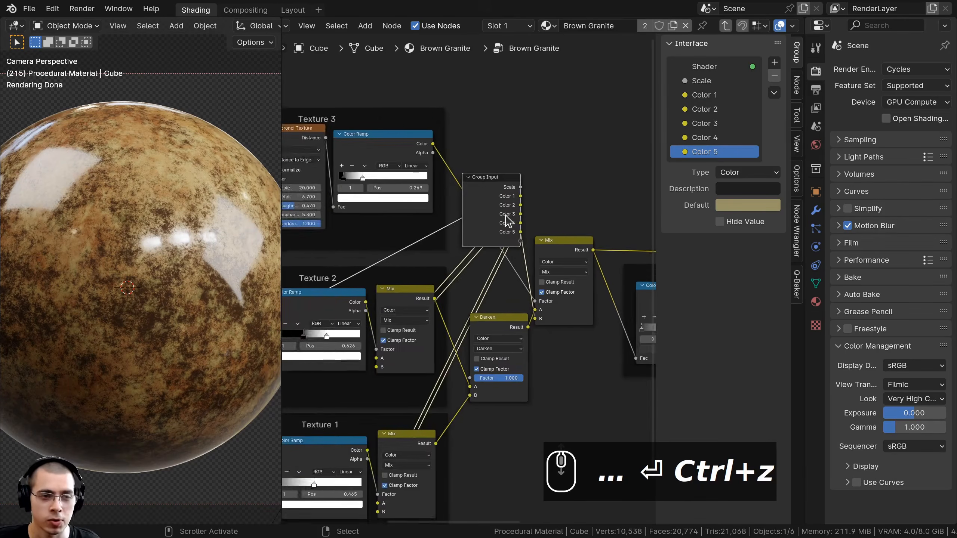
key(g)
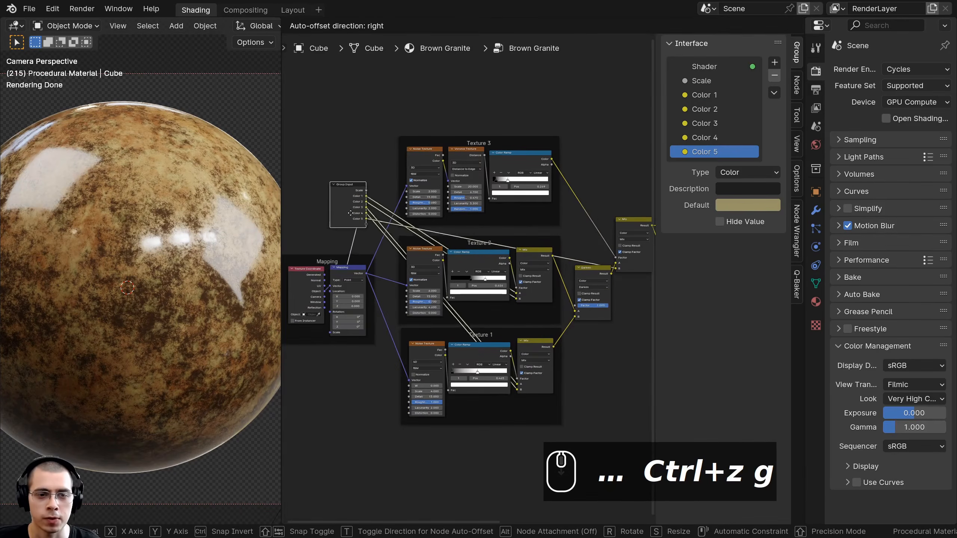
click(344, 227)
scroll(457, 218, up, 3)
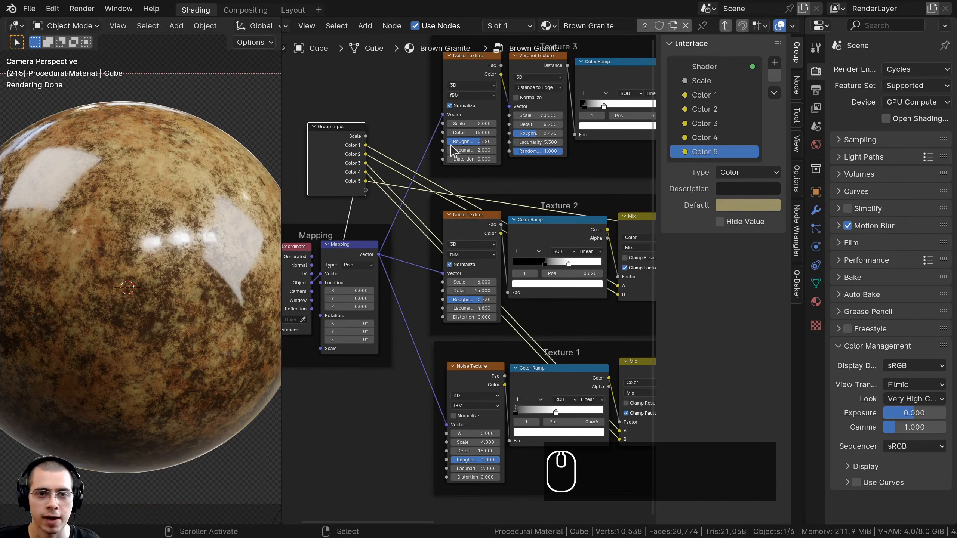
Connect the Detail of the Noise Textures in Texture 3, Texture 2 and Texture 1 to one new Detail socket on the Group Input
drag(444, 132, 424, 145)
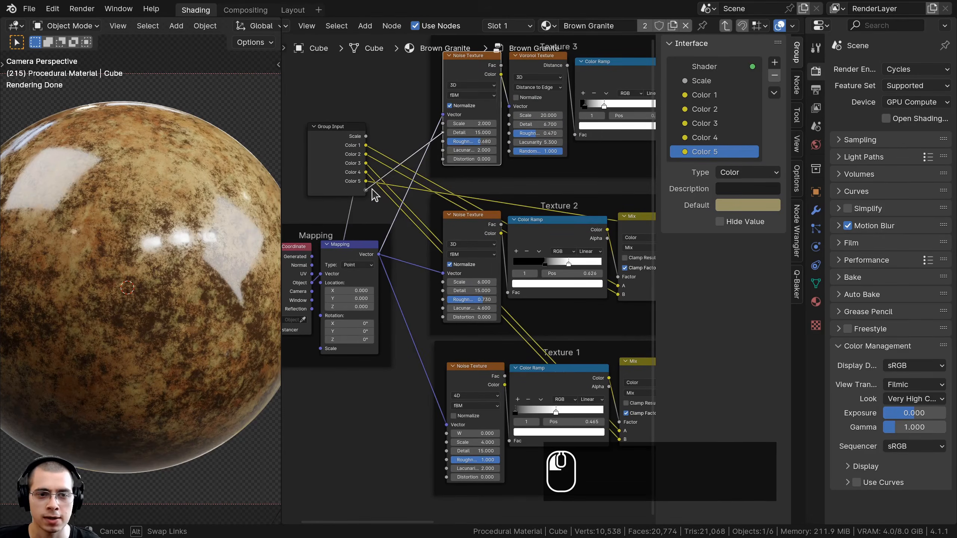
drag(373, 195, 373, 195)
drag(444, 291, 439, 204)
drag(374, 193, 369, 194)
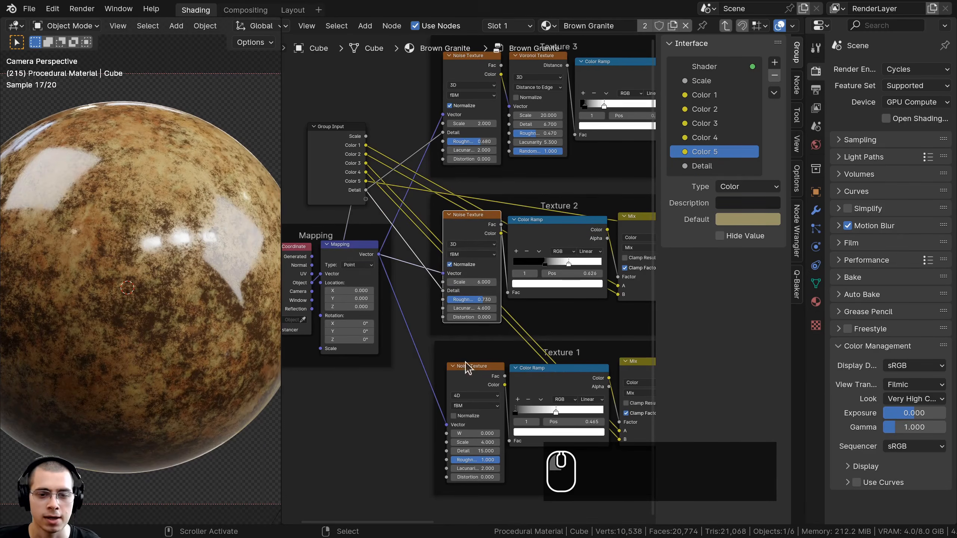
drag(447, 451, 423, 169)
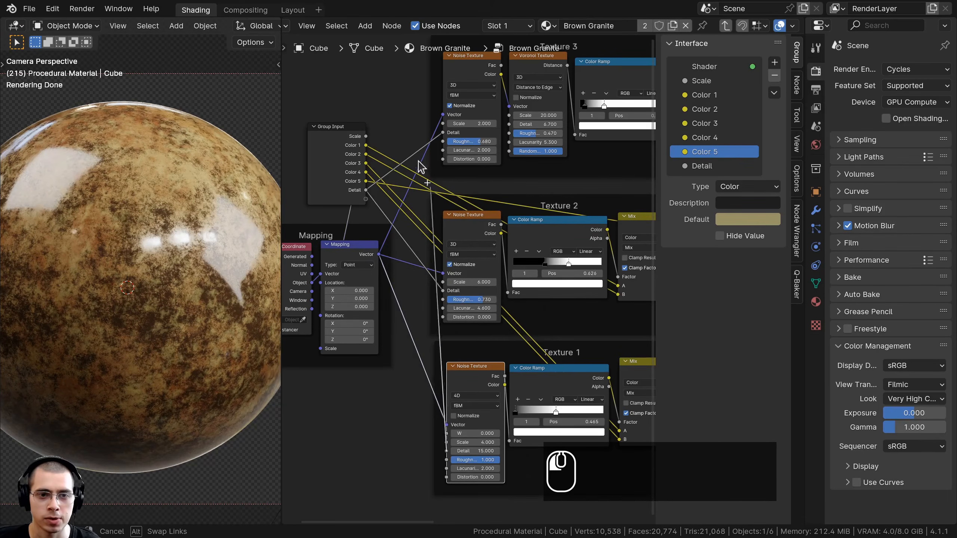
drag(375, 192, 378, 192)
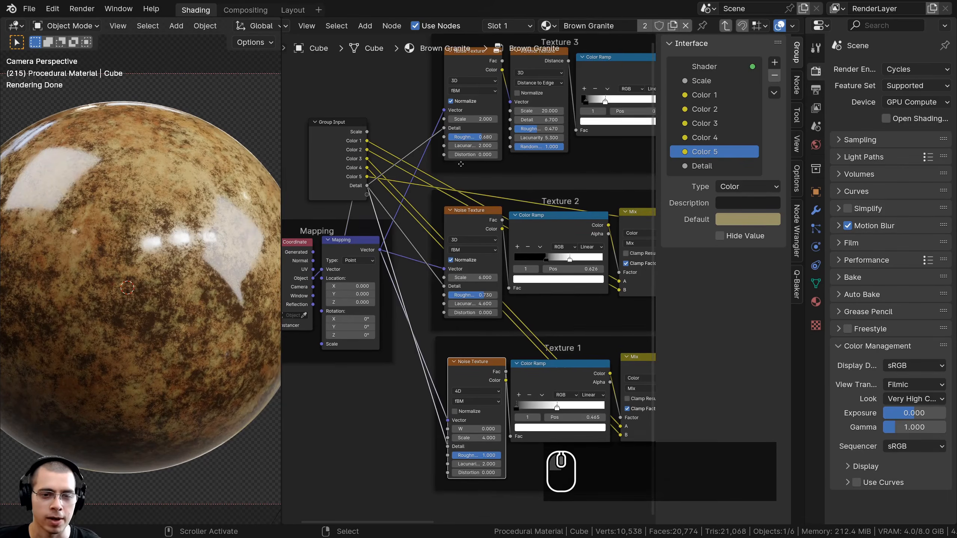
Leave the group to try out the exposed Detail input on the Brown Granite node and go back inside
key(Tab)
scroll(456, 298, up, 5)
drag(474, 337, 475, 301)
key(Tab)
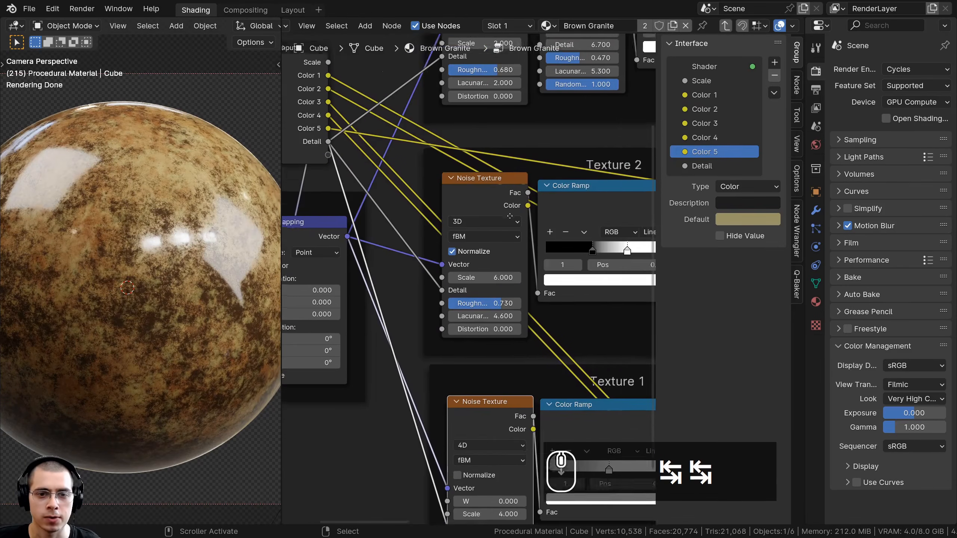
Try out different values on the Noise Textures and on the Voronoi Texture's Roughness, Detail and Scale, cancelling each change
scroll(554, 320, up, 3)
drag(515, 317, 549, 318)
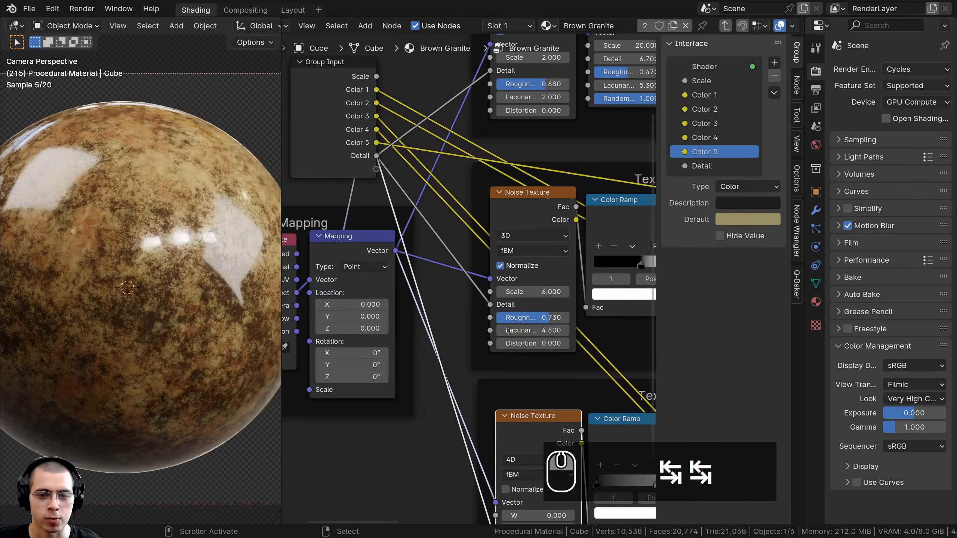
middle_drag(550, 317, 522, 149)
drag(505, 351, 613, 360)
right_click(505, 351)
right_click(510, 360)
middle_drag(494, 150, 447, 409)
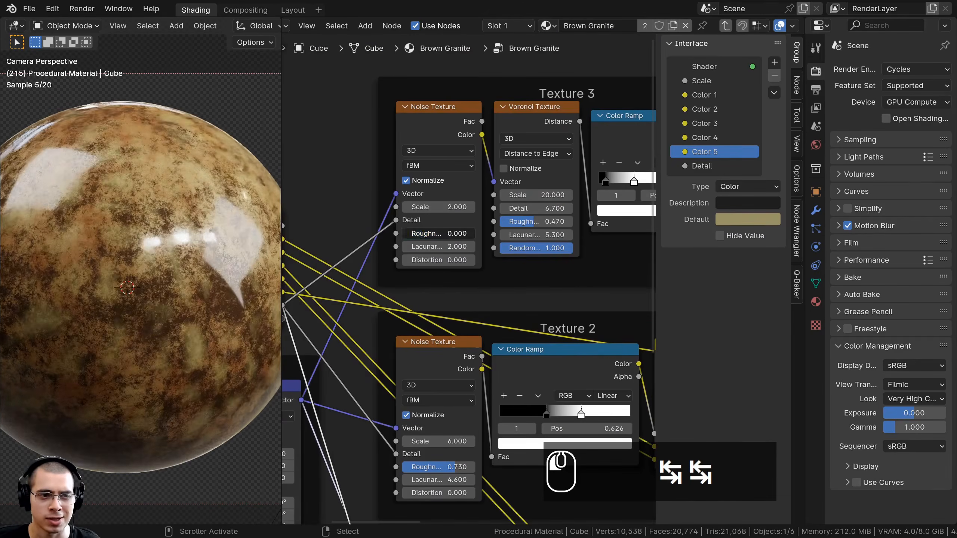
drag(421, 234, 448, 246)
drag(524, 223, 614, 195)
right_click(542, 223)
right_click(539, 209)
right_click(541, 195)
mouse_move(442, 206)
mouse_down()
mouse_move(410, 207)
mouse_move(431, 207)
mouse_up()
right_click(442, 207)
Move the Group Input to just above the Roughness frame, beside the final Mix node
scroll(442, 206, down, 2)
middle_drag(332, 339, 387, 282)
scroll(316, 323, down, 2)
middle_drag(316, 323, 330, 302)
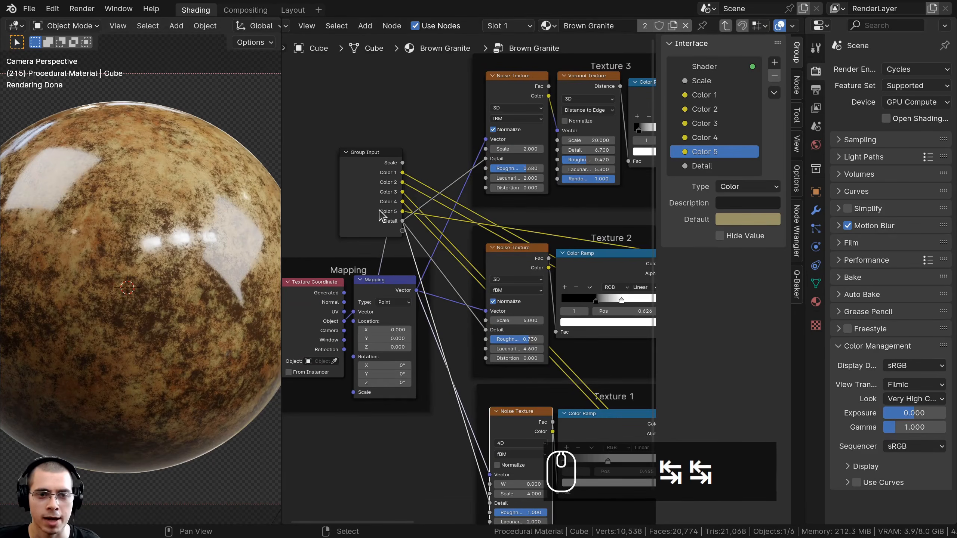
scroll(404, 241, down, 3)
key(g)
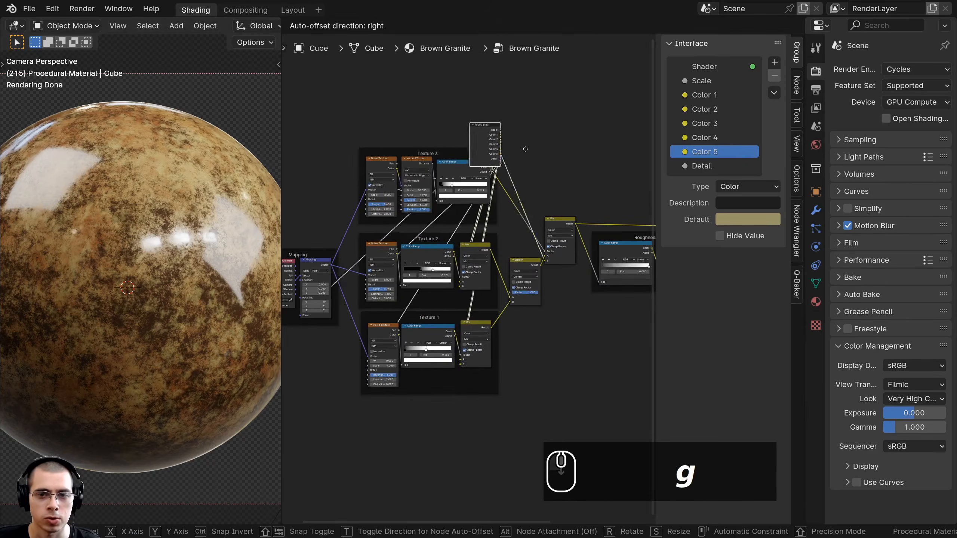
click(601, 197)
scroll(391, 238, up, 4)
middle_drag(624, 213, 509, 235)
scroll(509, 236, up, 3)
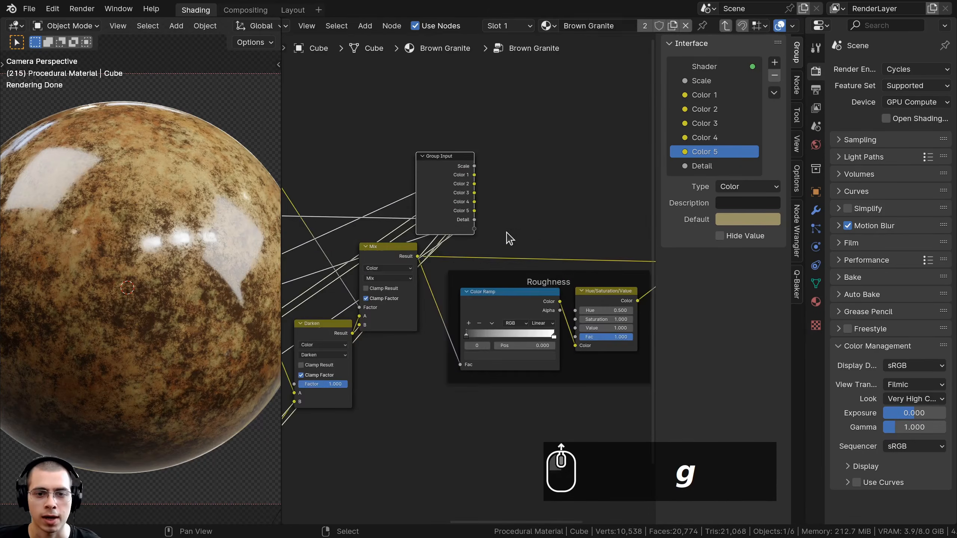
middle_drag(608, 353, 590, 349)
scroll(591, 349, up, 2)
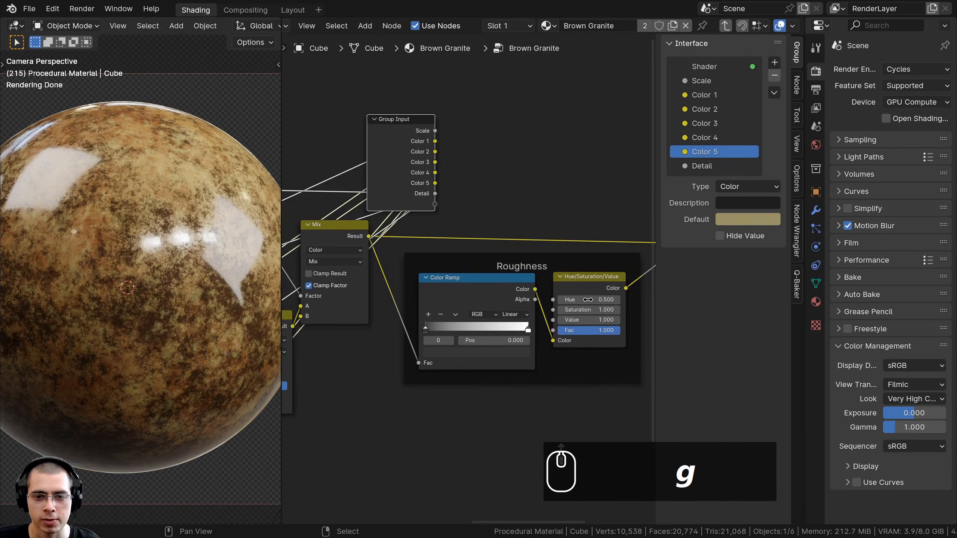
Connect the Hue/Saturation/Value node's Value to a new Group Input socket and rename that input Roughness
middle_drag(588, 301, 581, 313)
drag(574, 319, 550, 225)
right_click(551, 318)
drag(419, 201, 421, 198)
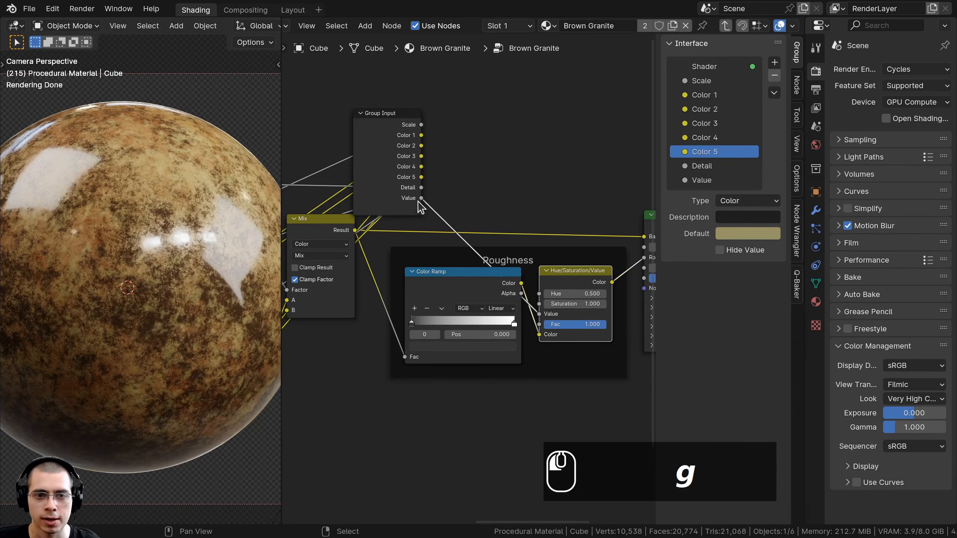
double_click(721, 180)
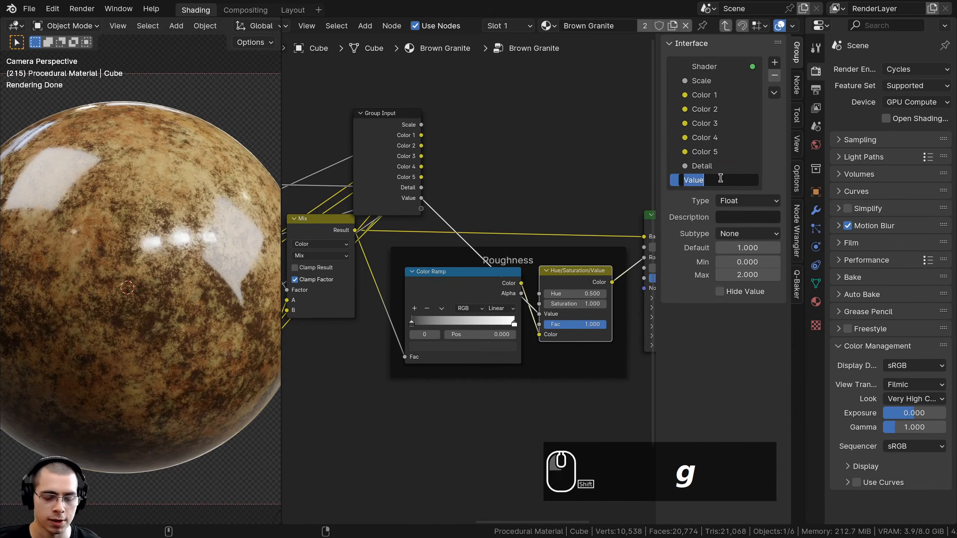
text(Roughness)
key(Return)
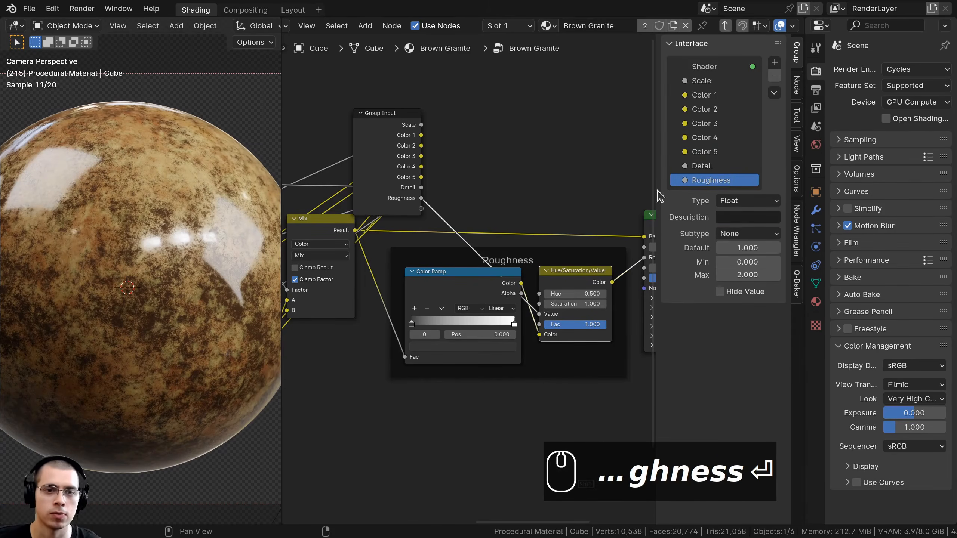
Move the Group Input below the Mapping frame, hide the node editor's sidebar and leave the Brown Granite group
scroll(349, 361, down, 4)
key(g)
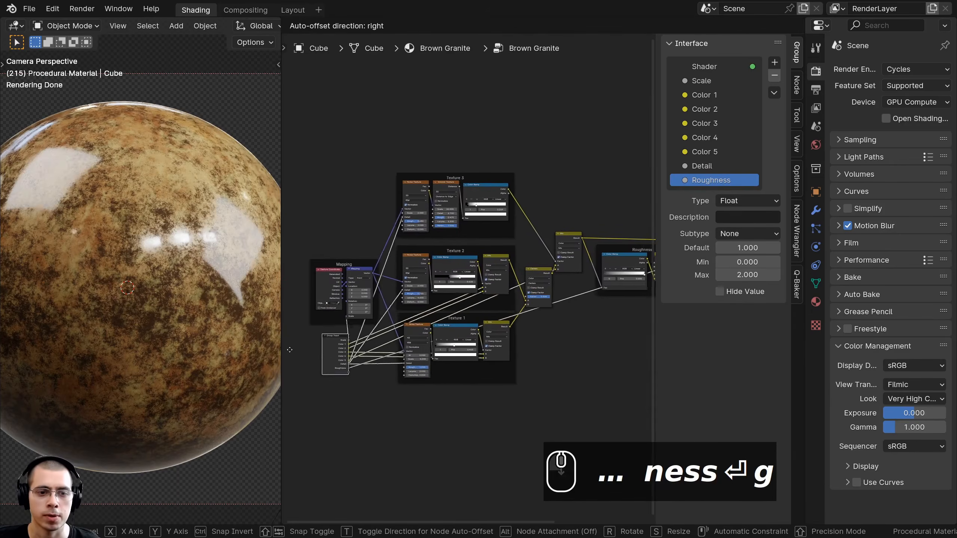
click(381, 356)
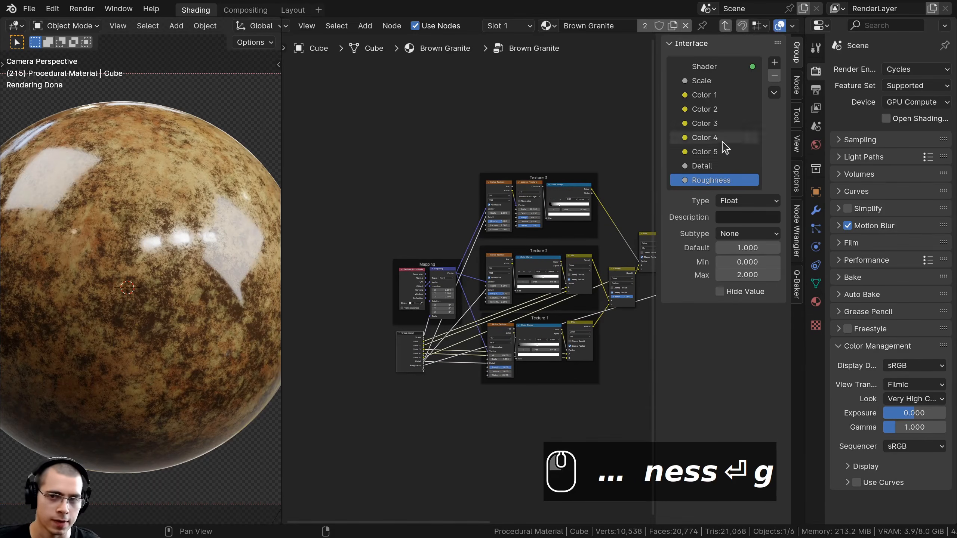
key(n)
scroll(512, 209, up, 5)
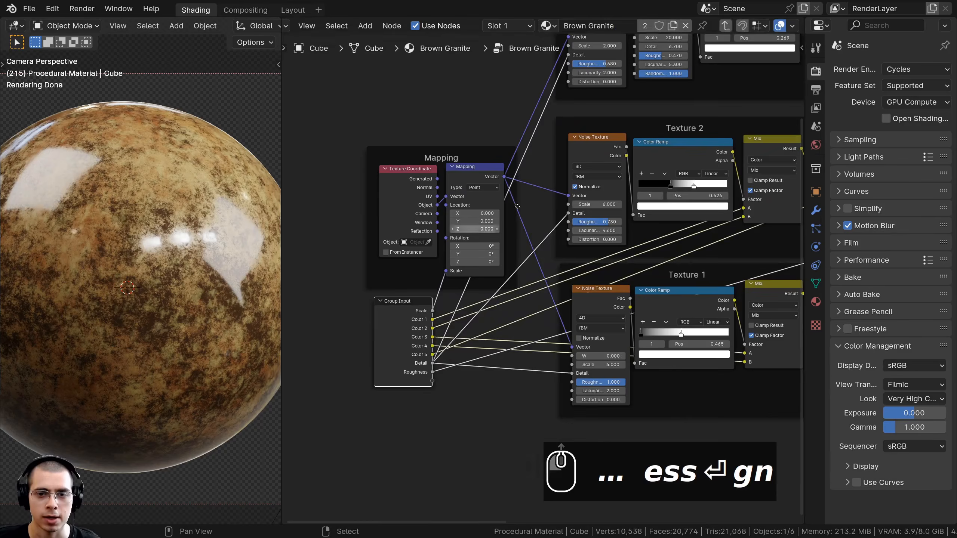
key(Tab)
key(a)
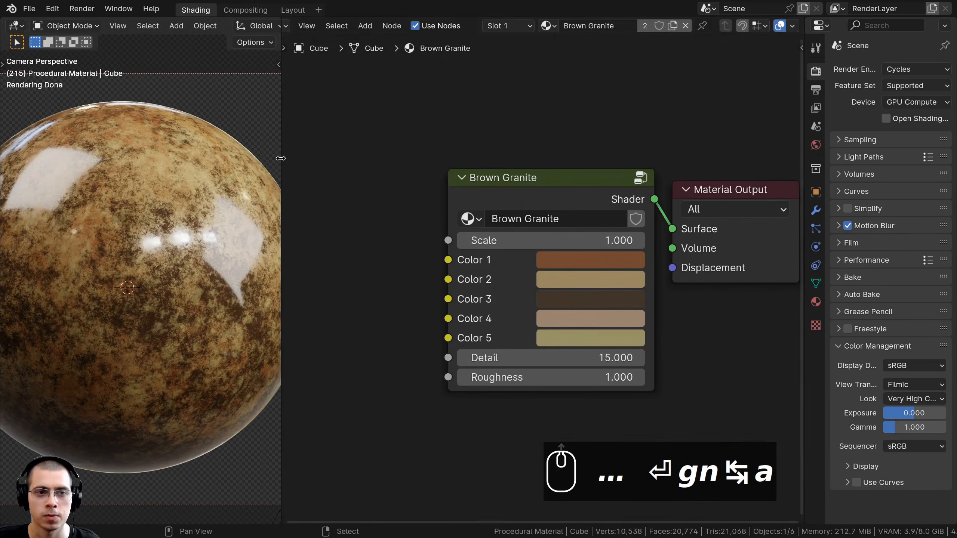
Widen the 3D viewport so the sphere and the slanted block can be seen, and select the block
drag(281, 159, 412, 177)
scroll(360, 222, down, 3)
shift+middle_drag(335, 224, 222, 224)
key(alt+a)
scroll(248, 261, up, 3)
shift+middle_drag(394, 260, 247, 181)
click(269, 259)
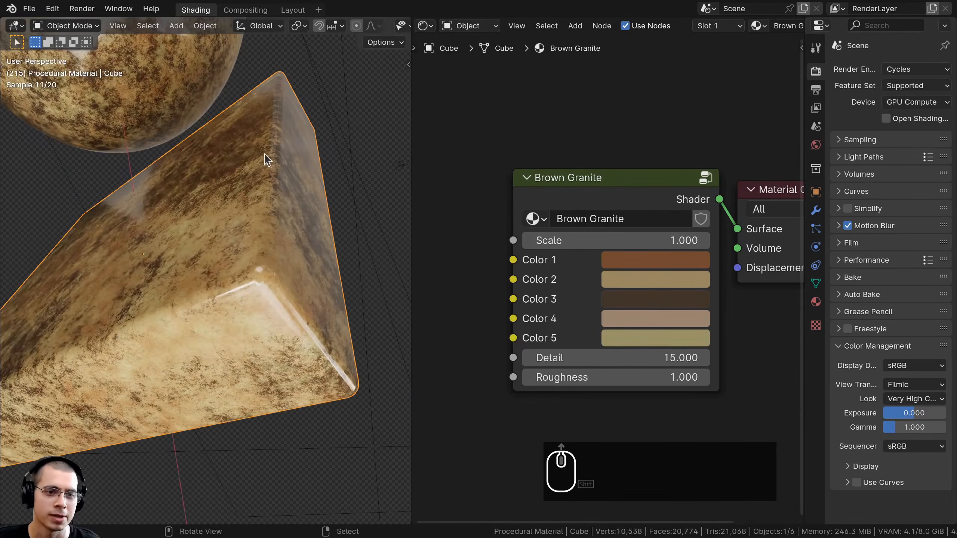
Inspect the granite on the block from several sides and try out the group node's Scale, cancelling the change
scroll(263, 153, down, 2)
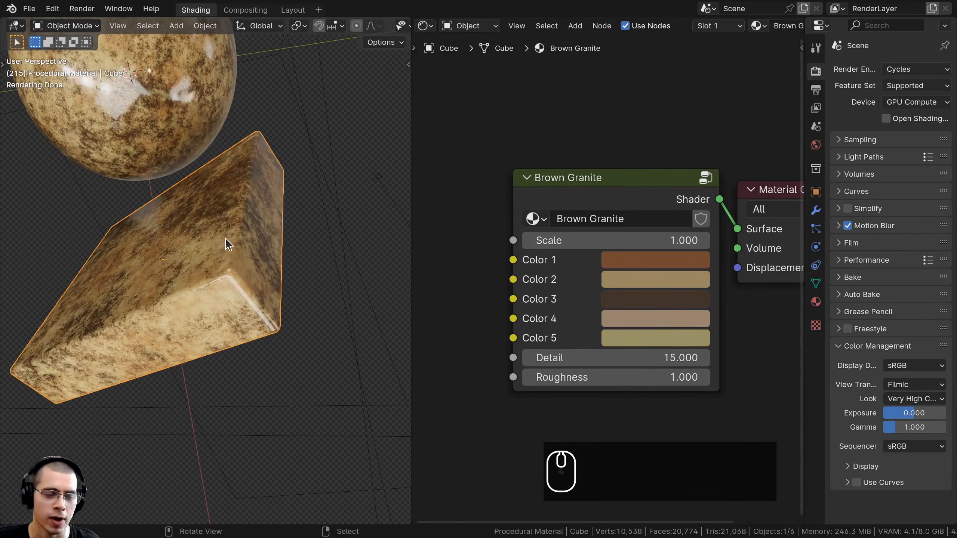
scroll(276, 182, up, 1)
middle_drag(250, 306, 241, 237)
scroll(241, 237, up, 1)
shift+middle_drag(241, 238, 302, 214)
scroll(309, 191, down, 2)
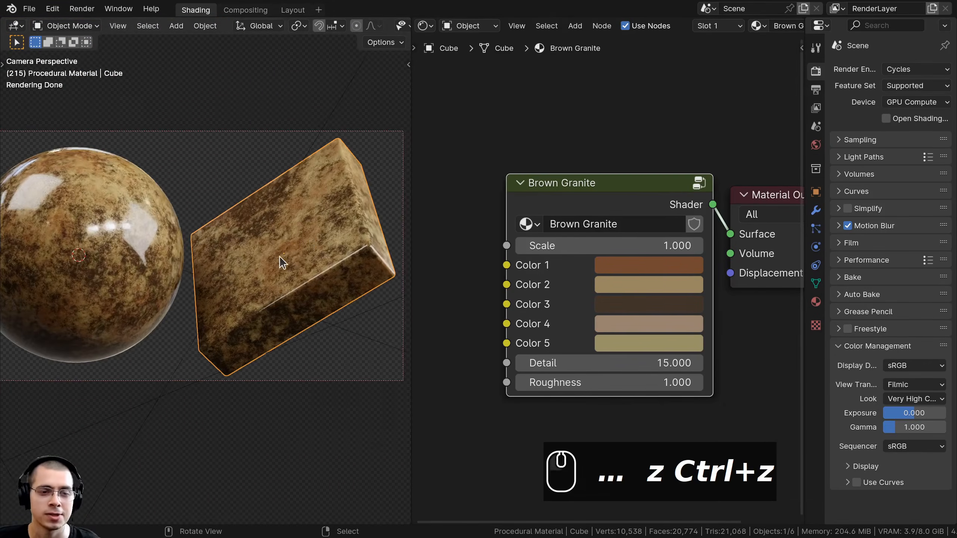
mouse_move(611, 245)
mouse_down()
mouse_move(640, 245)
mouse_move(610, 245)
mouse_up()
right_click(611, 245)
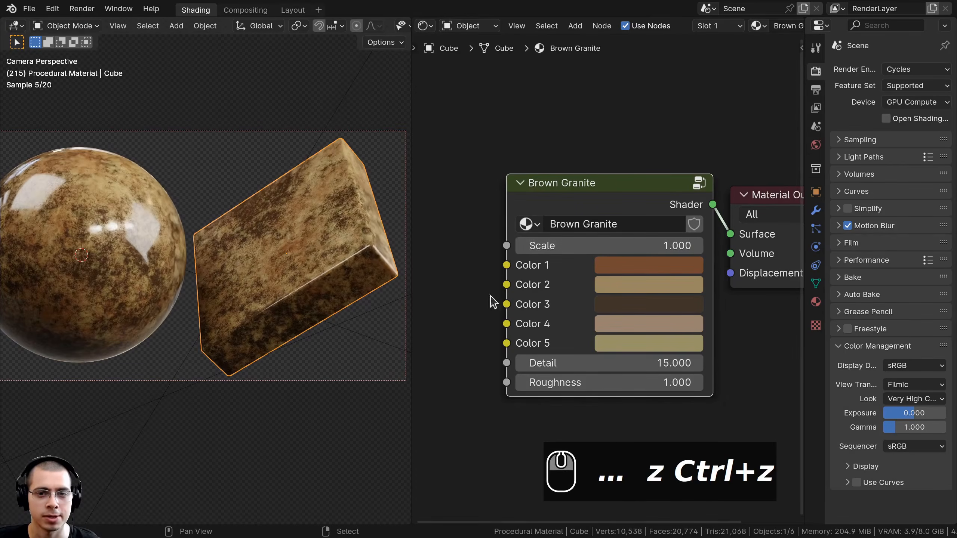
Try a light pinkish grey for Color 1 on the Brown Granite group node
click(621, 268)
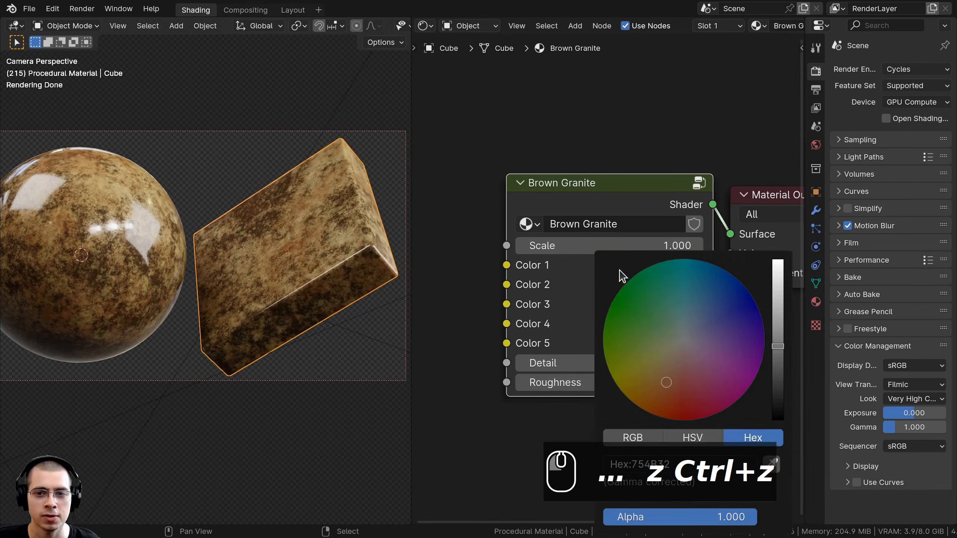
drag(666, 360, 676, 358)
scroll(675, 358, up, 7)
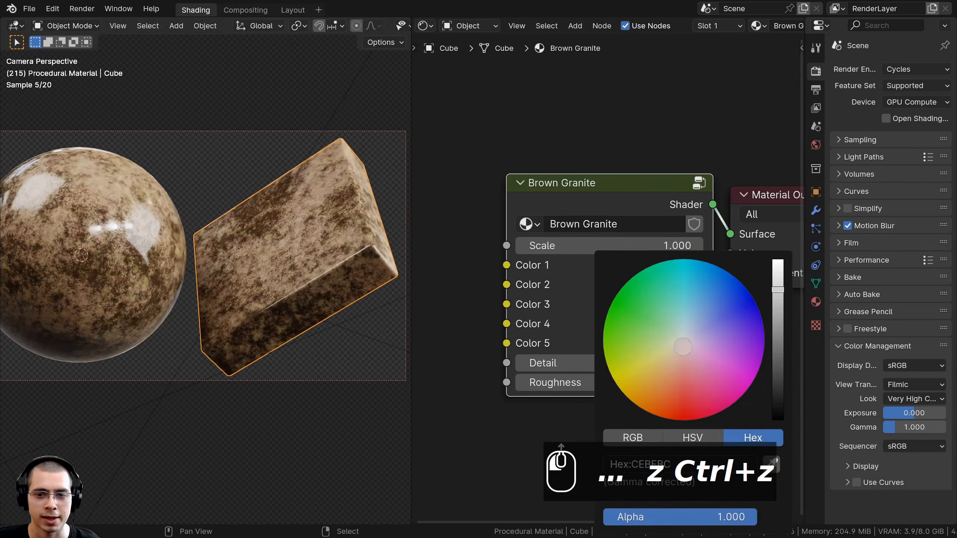
click(621, 282)
Try a lighter reddish brown for Color 3 on the Brown Granite group node
click(624, 304)
click(643, 298)
click(678, 104)
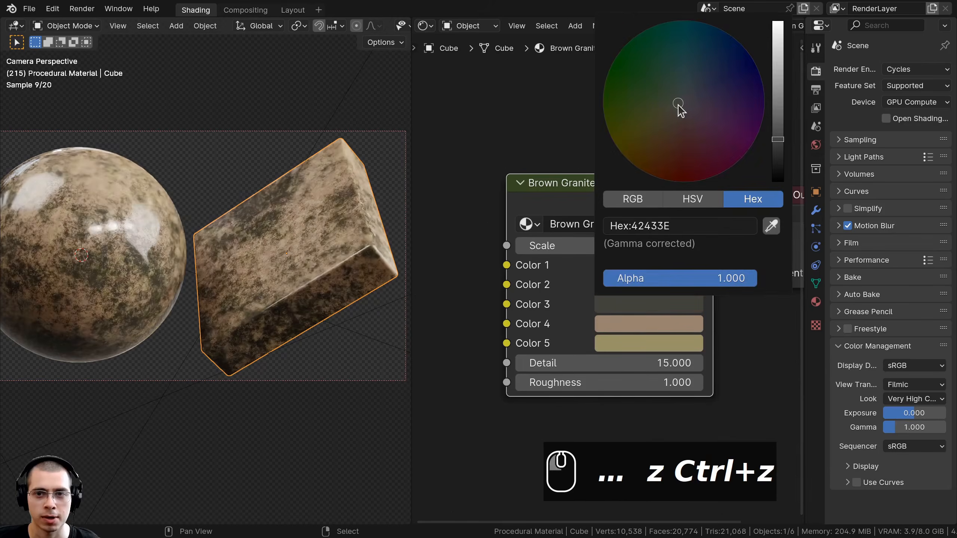
scroll(678, 106, up, 7)
drag(678, 107, 671, 131)
scroll(682, 134, down, 2)
Try a near-black brown for Color 5 and examine the resulting surface on the sphere up close
click(629, 344)
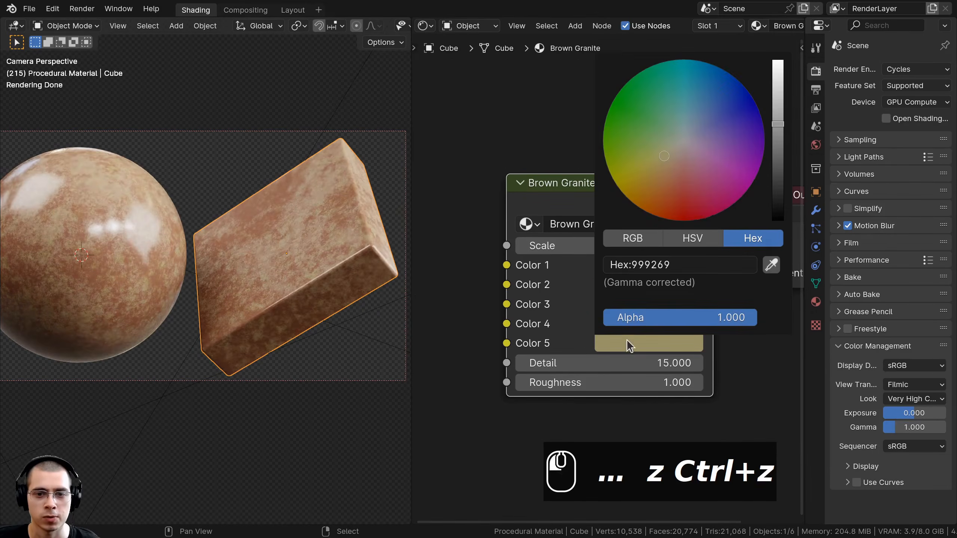
drag(776, 123, 778, 205)
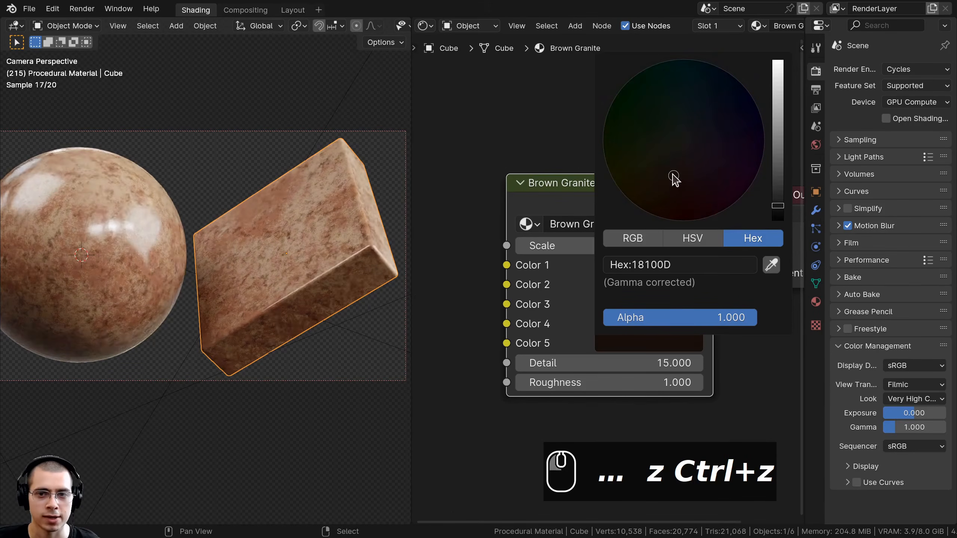
shift+middle_drag(177, 264, 269, 270)
scroll(205, 247, up, 5)
scroll(287, 284, down, 5)
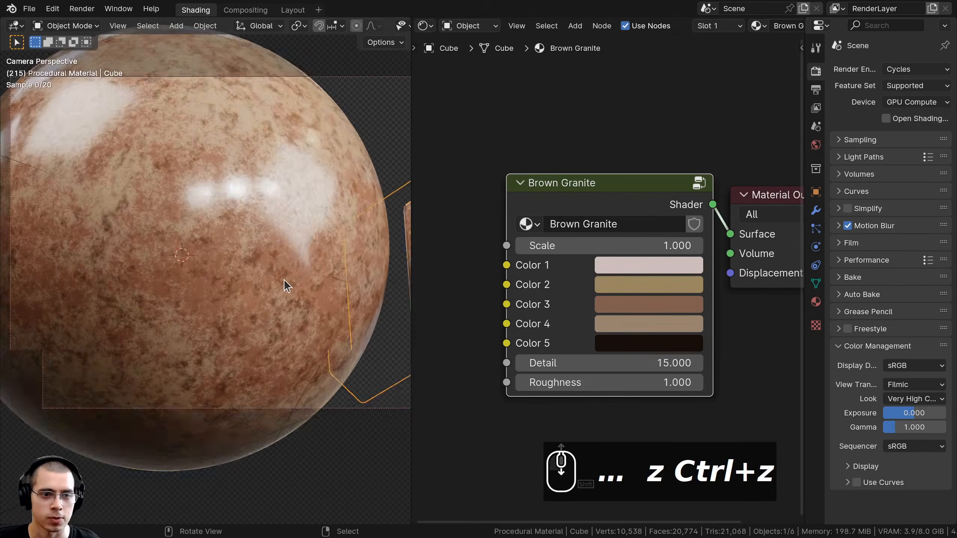
shift+scroll(493, 328, down, 3)
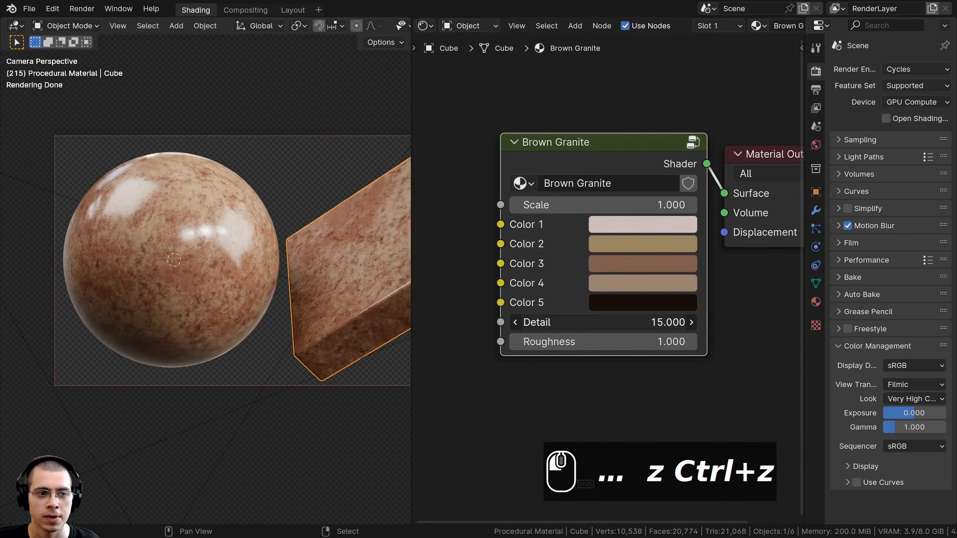
Try out the Detail and Roughness inputs on the Brown Granite group node
drag(603, 322, 603, 342)
shift+middle_drag(358, 296, 315, 296)
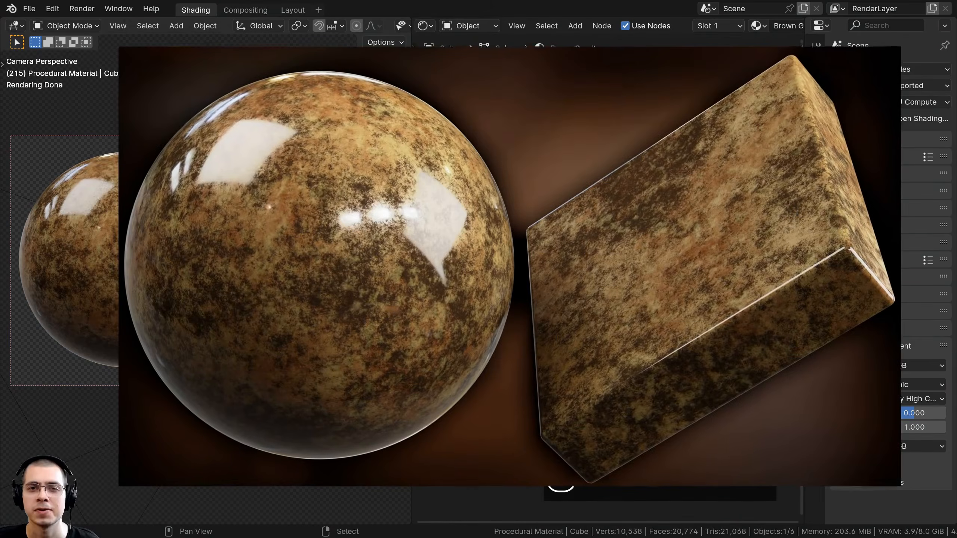